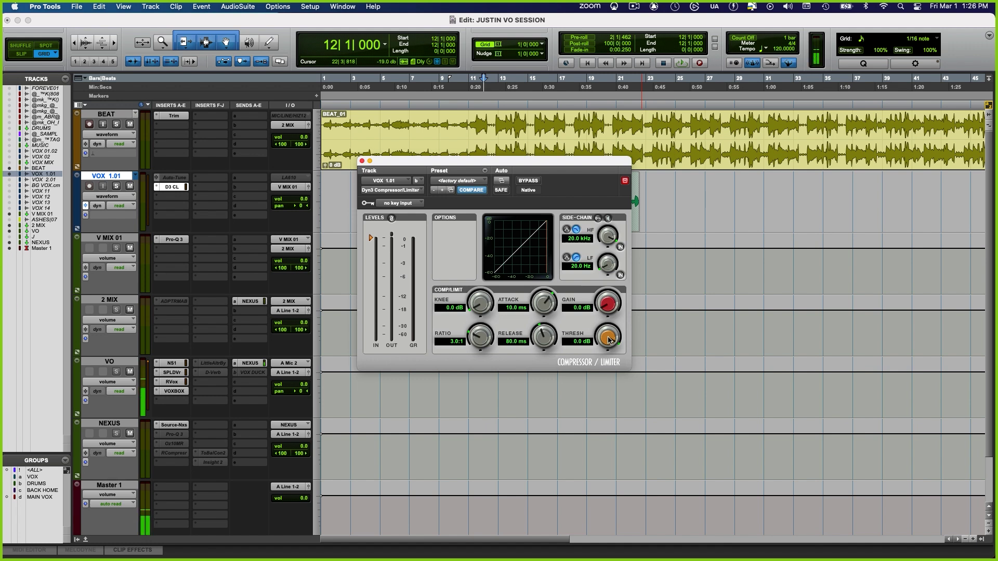
- Lower the compressor's threshold on VOX 1.01 to -23.0 dB and play back the vocal
drag(609, 340, 604, 382)
key(space)
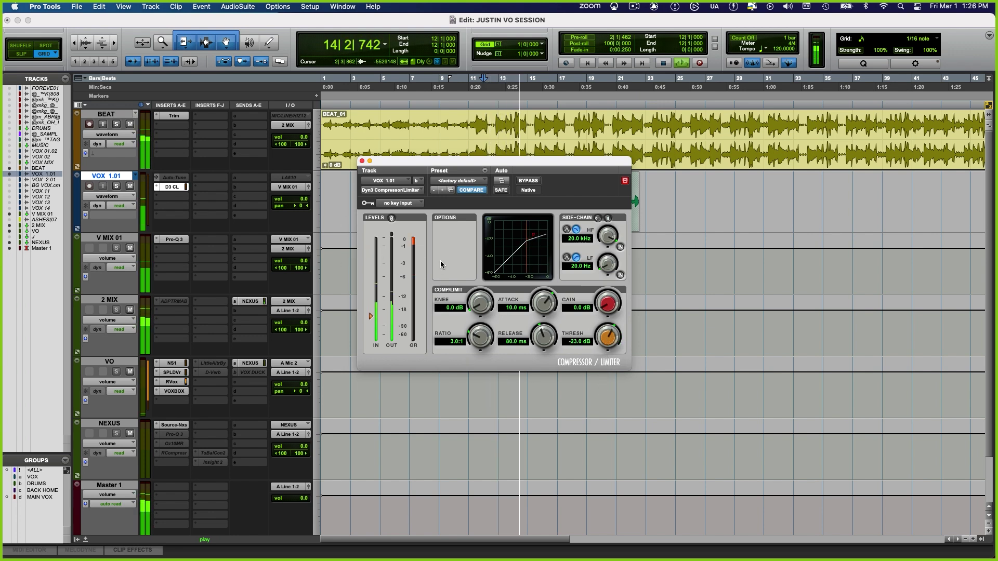
key(space)
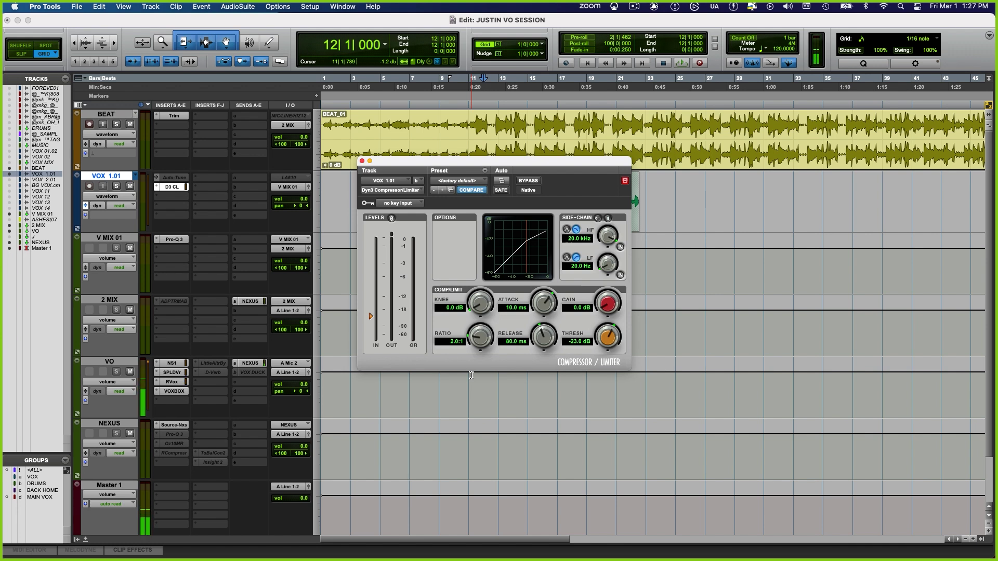
- Audition the vocal at compression ratios of 1.0:1 and 1.2:1, finishing with the ratio at 3.0:1
drag(480, 336, 482, 341)
key(space)
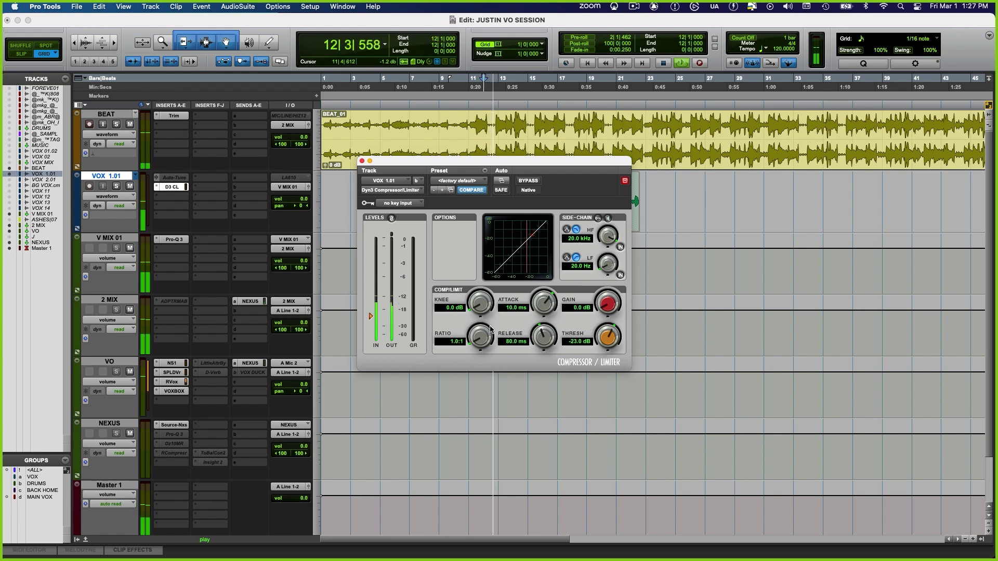
key(space)
scroll(481, 328, up, 2)
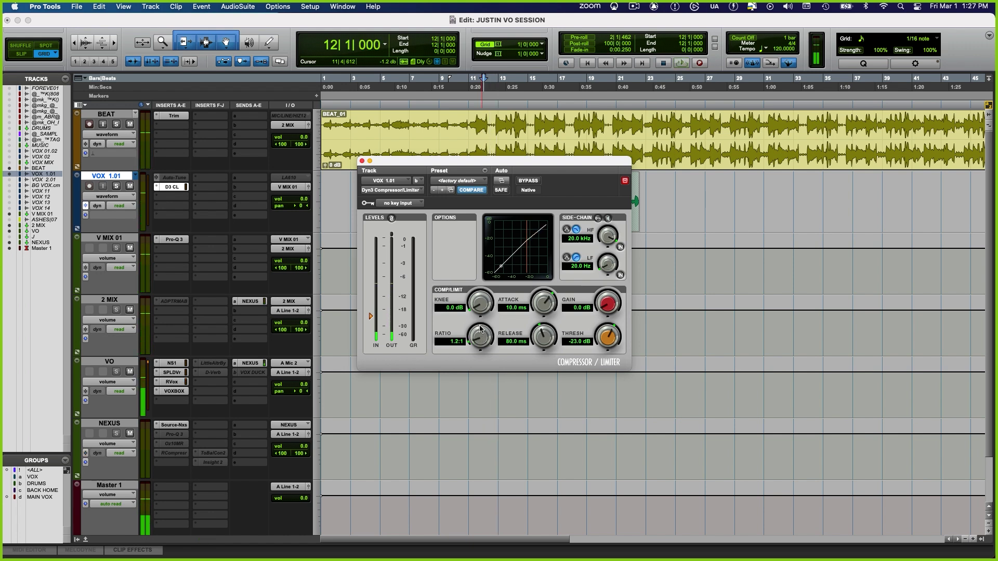
key(space)
key(space)
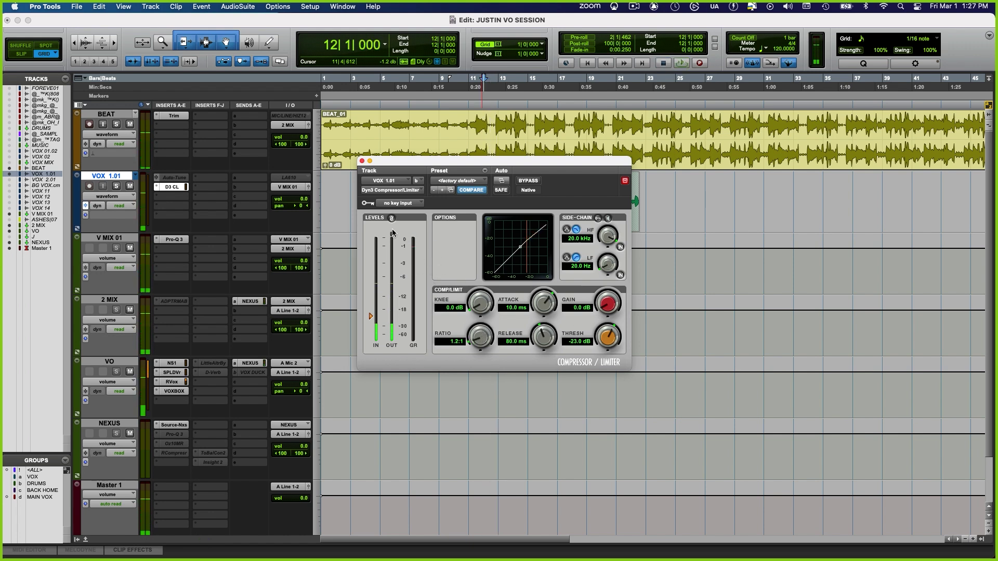
drag(488, 333, 492, 321)
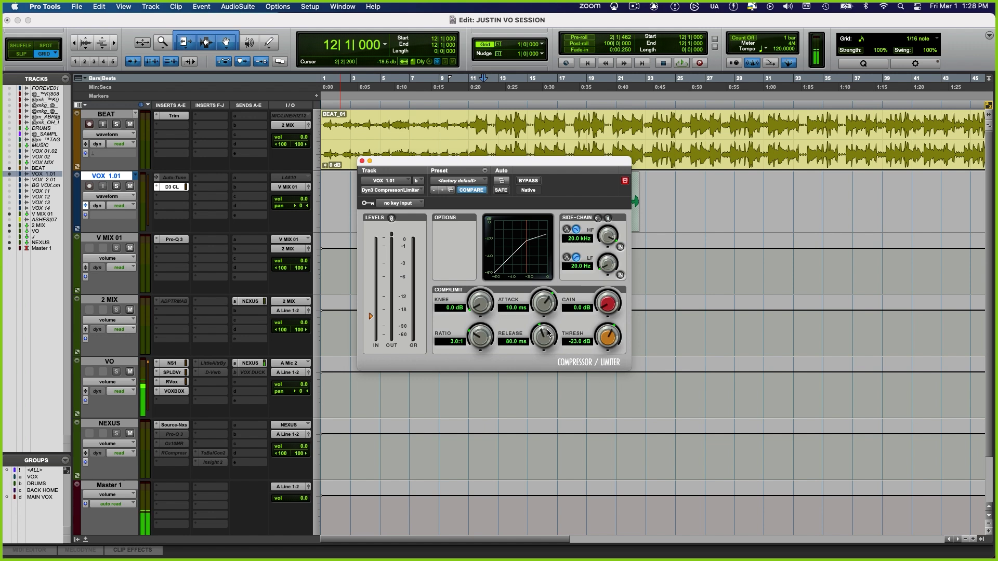
- Set the compressor's attack to 10.0 us and raise its threshold to -16.4 dB while listening to the vocal
drag(542, 305, 547, 329)
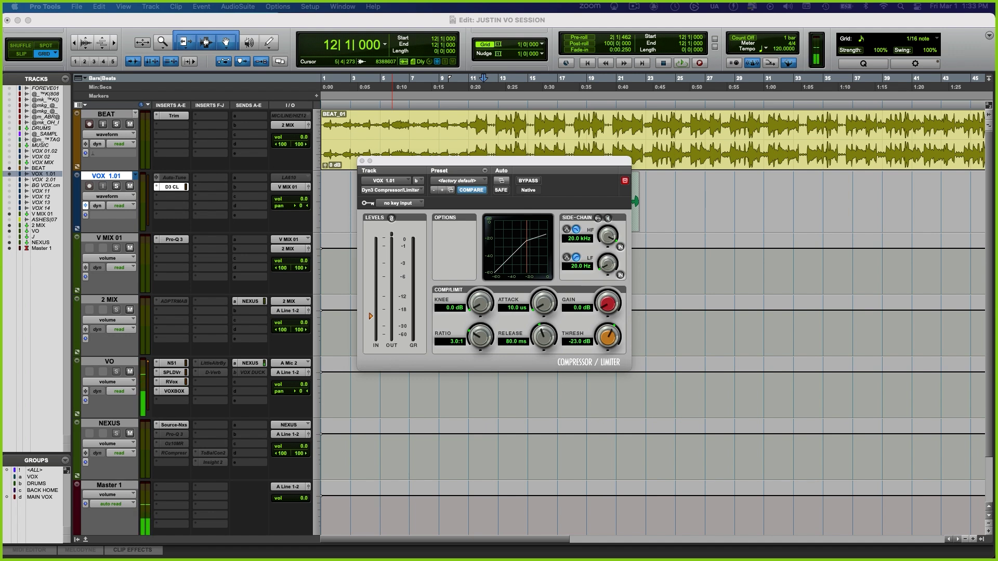
key(space)
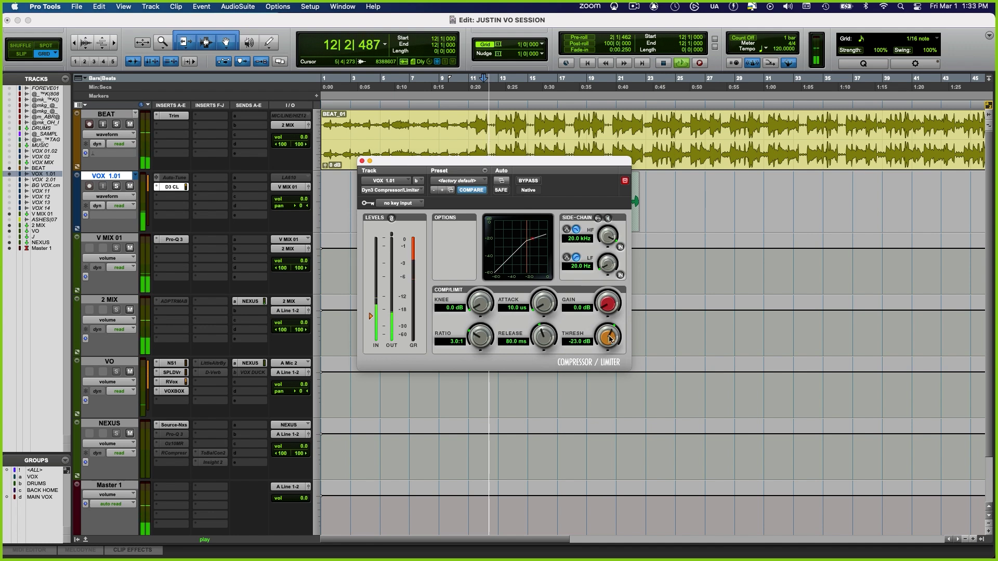
drag(608, 338, 606, 332)
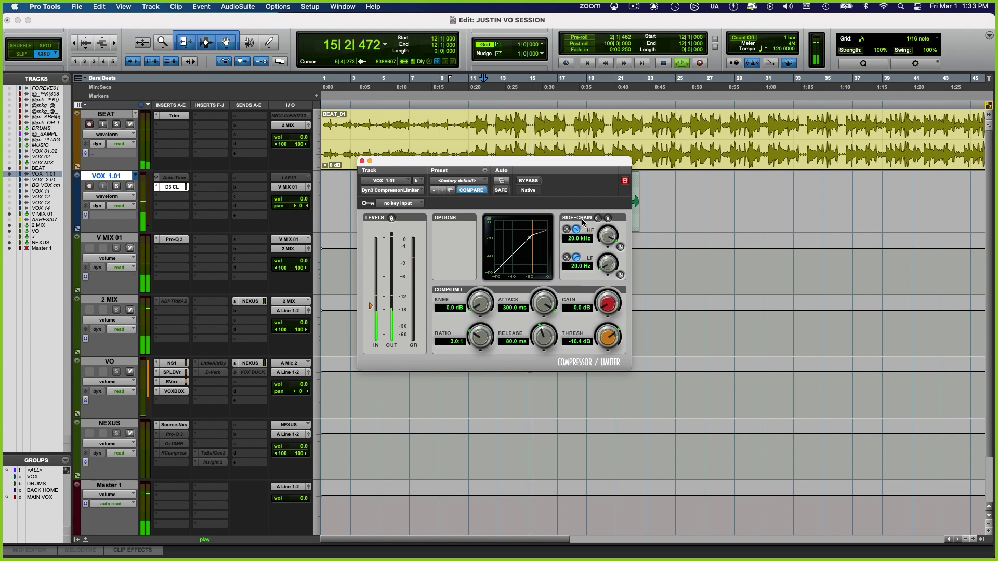
- Audition a 300.0 ms attack against the vocal, then shorten the attack to 557.3 us during playback
drag(544, 303, 576, 276)
key(space)
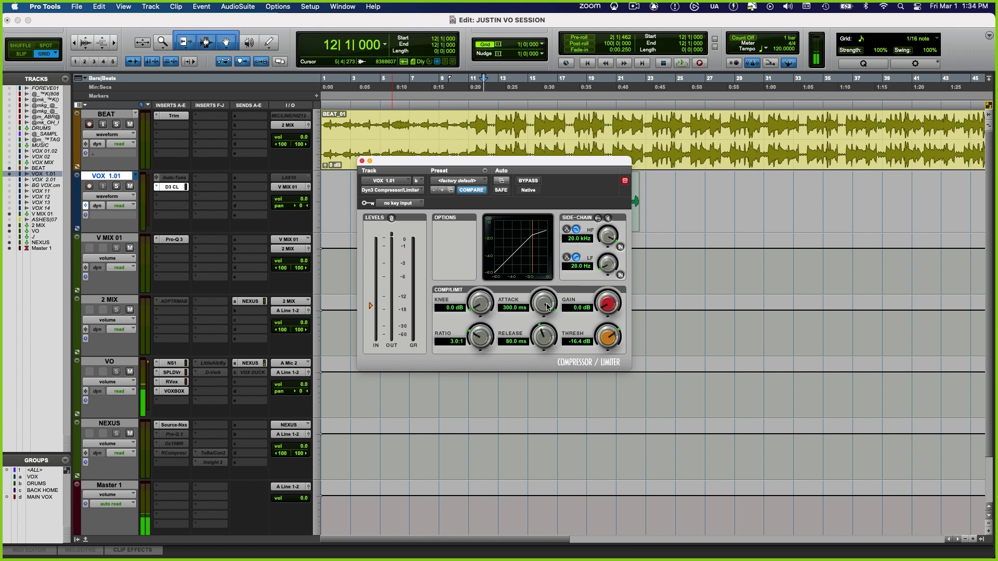
mouse_move(548, 307)
mouse_down()
mouse_move(544, 318)
mouse_move(546, 300)
mouse_up()
key(space)
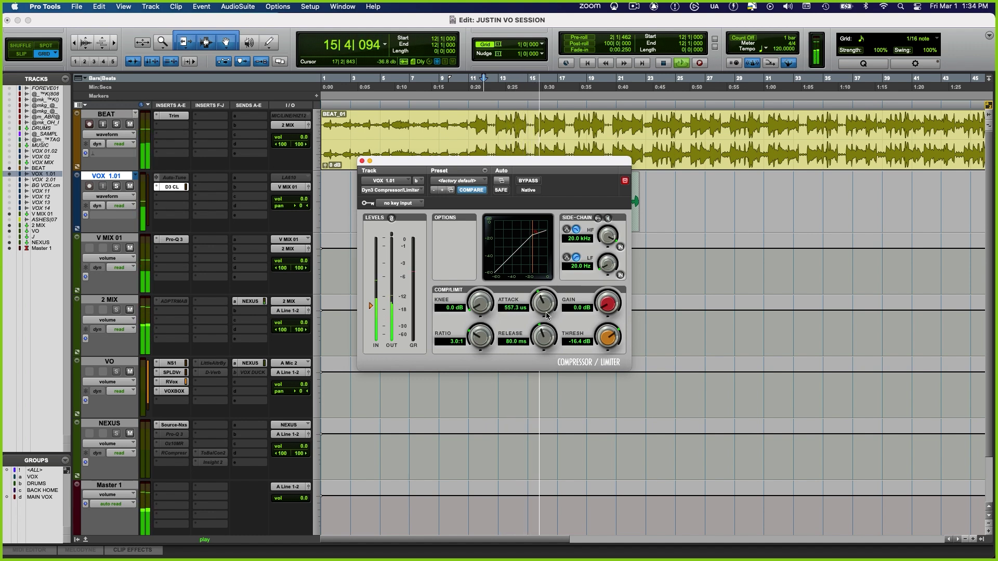
key(space)
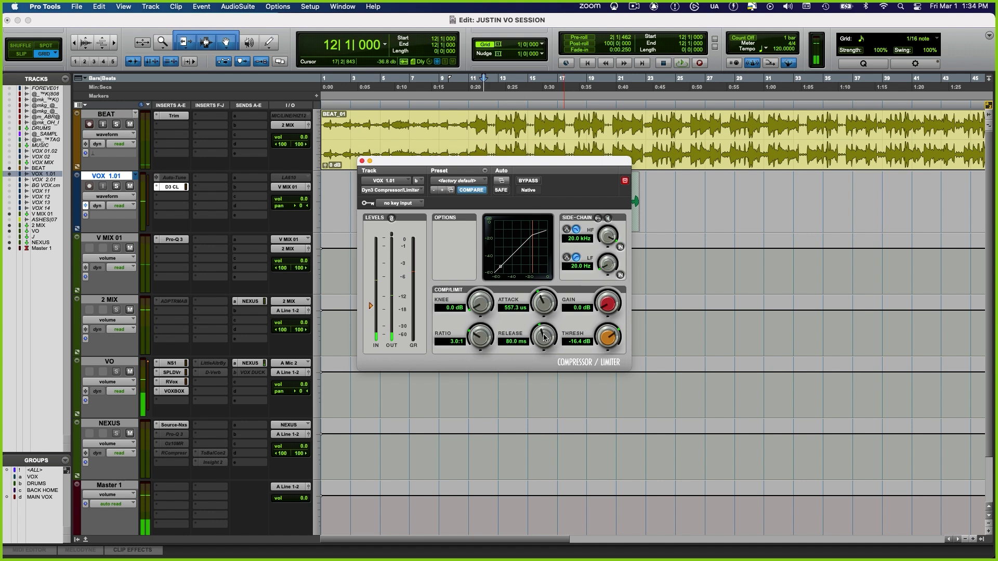
- Adjust the compressor's release to 73.7 ms while playing back the vocal
drag(544, 338, 548, 344)
key(space)
mouse_move(548, 342)
mouse_down()
mouse_move(556, 304)
mouse_move(550, 334)
mouse_up()
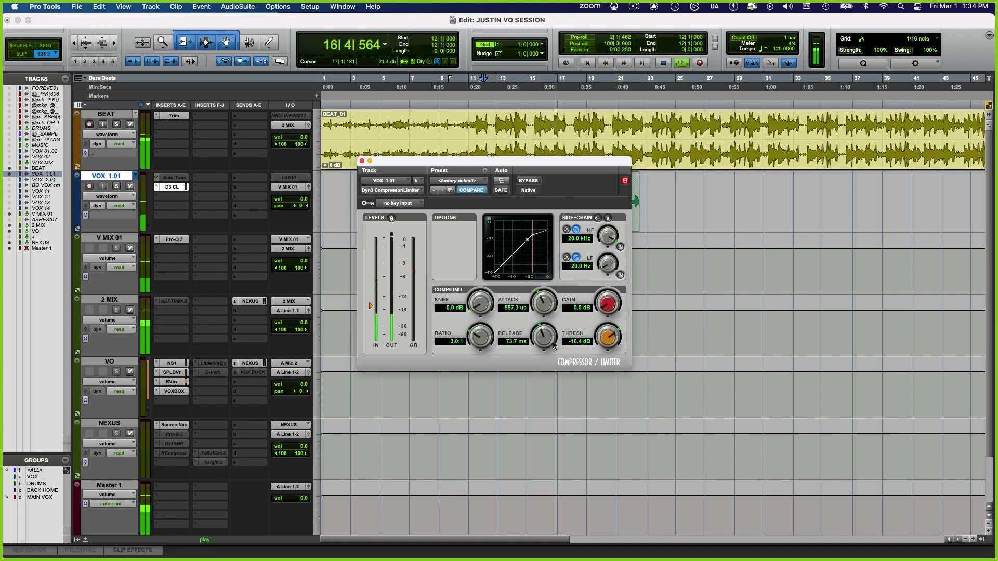
drag(545, 338, 549, 346)
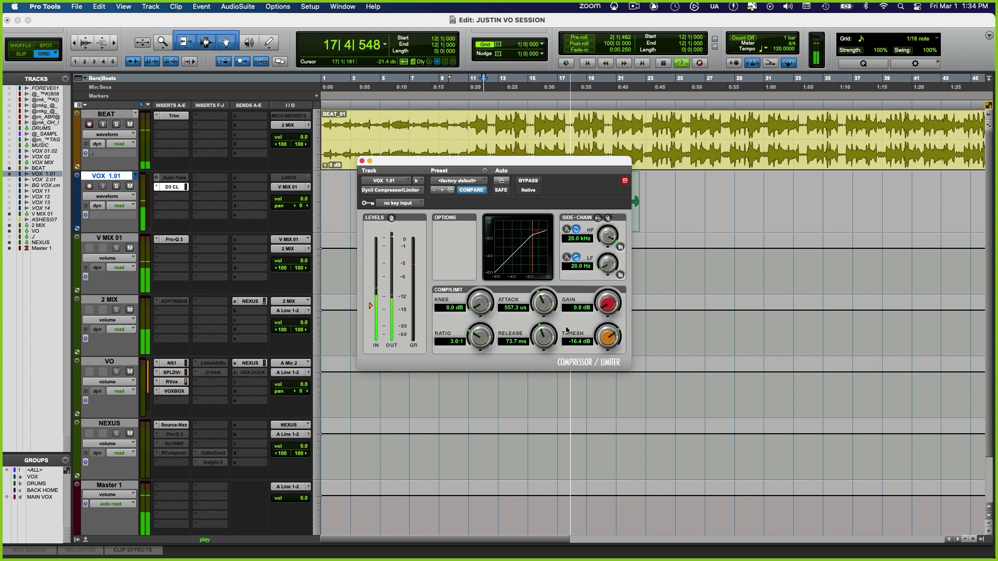
key(space)
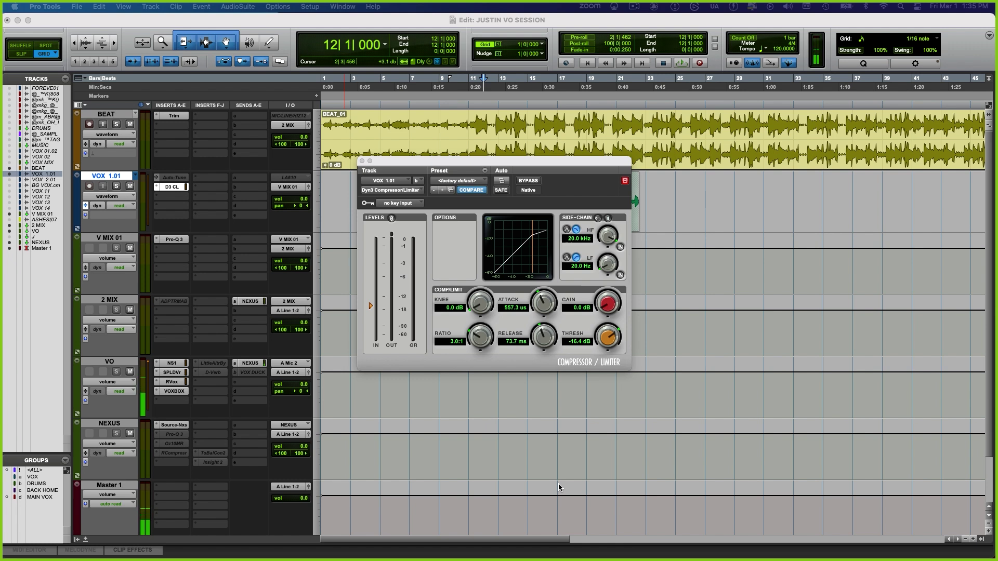
- Try out the compressor's knee control and leave the knee at 0.0 dB
drag(480, 303, 489, 364)
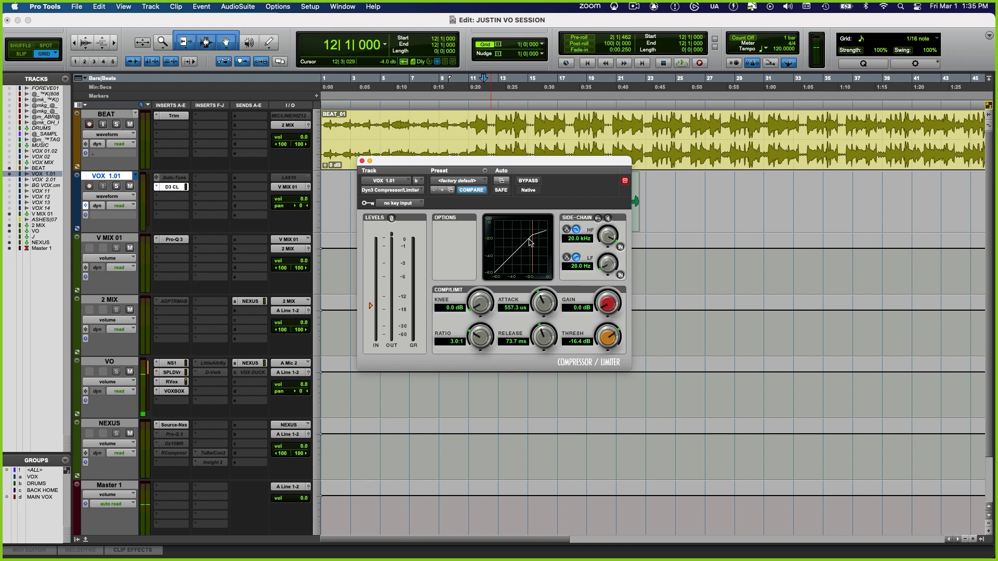
drag(530, 243, 536, 236)
drag(480, 304, 481, 452)
- During playback, set the compressor's threshold to -19.0 dB and add 2.3 dB of make-up gain
key(space)
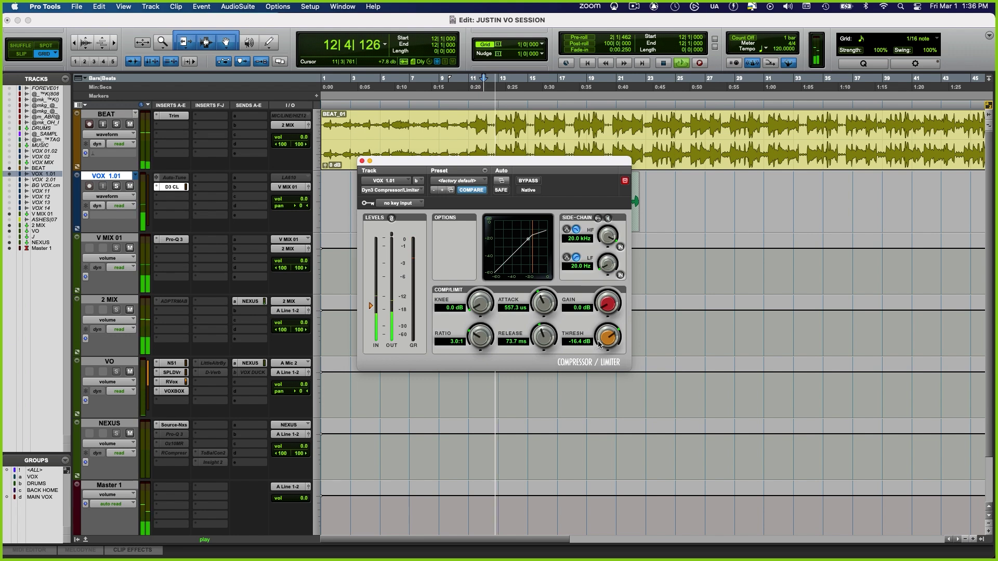
mouse_move(608, 338)
mouse_down()
mouse_move(602, 359)
mouse_move(603, 347)
mouse_up()
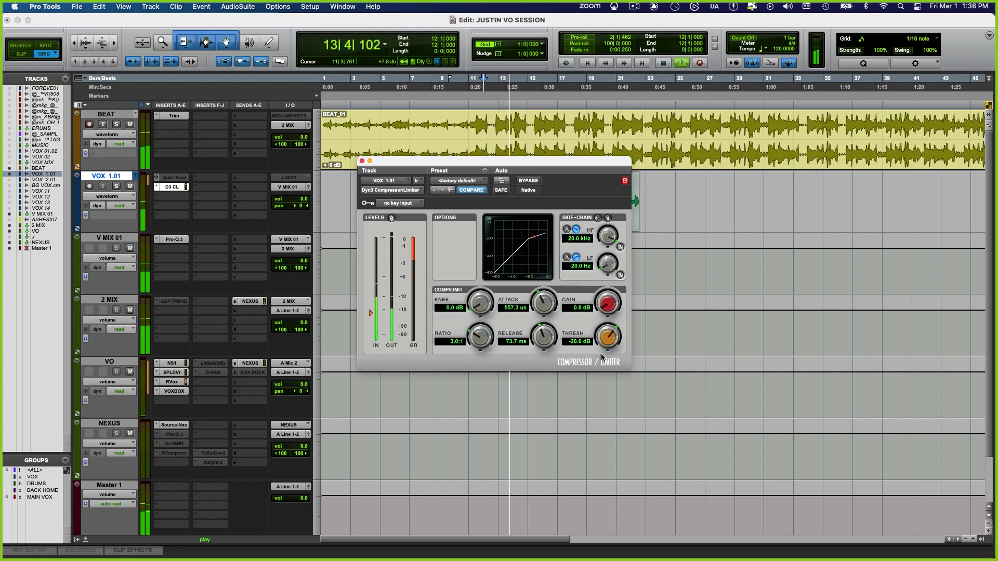
drag(608, 306, 615, 298)
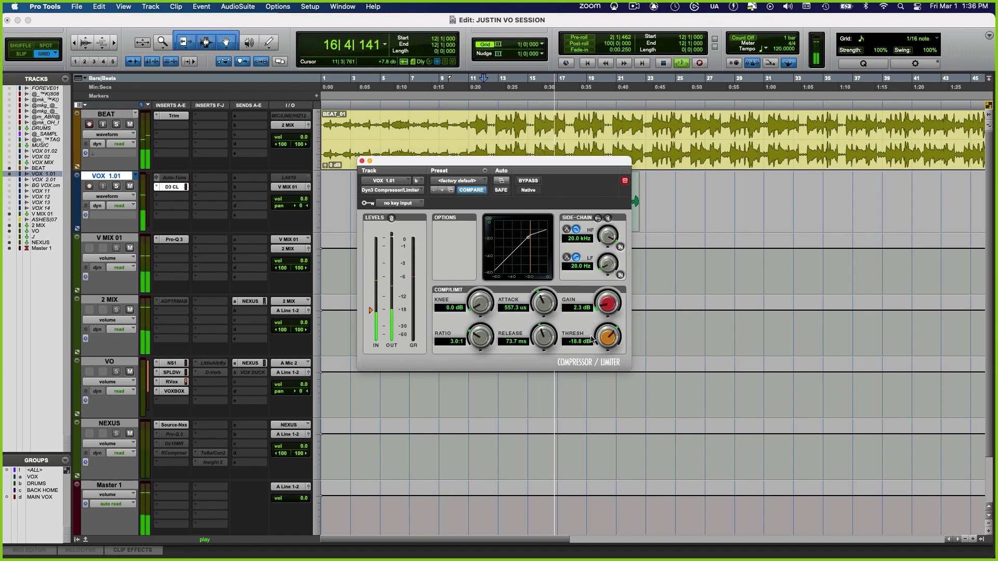
drag(531, 265, 533, 267)
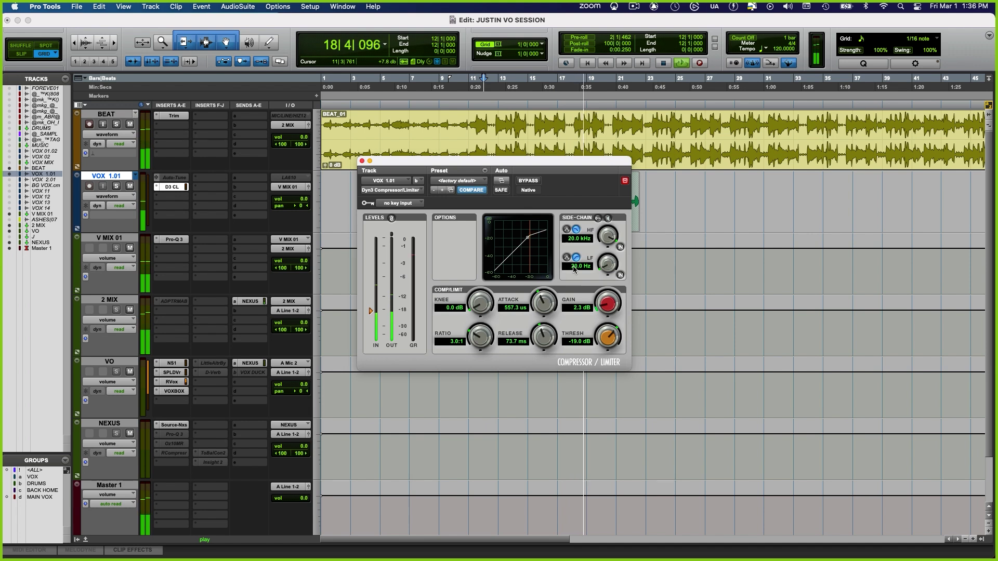
key(space)
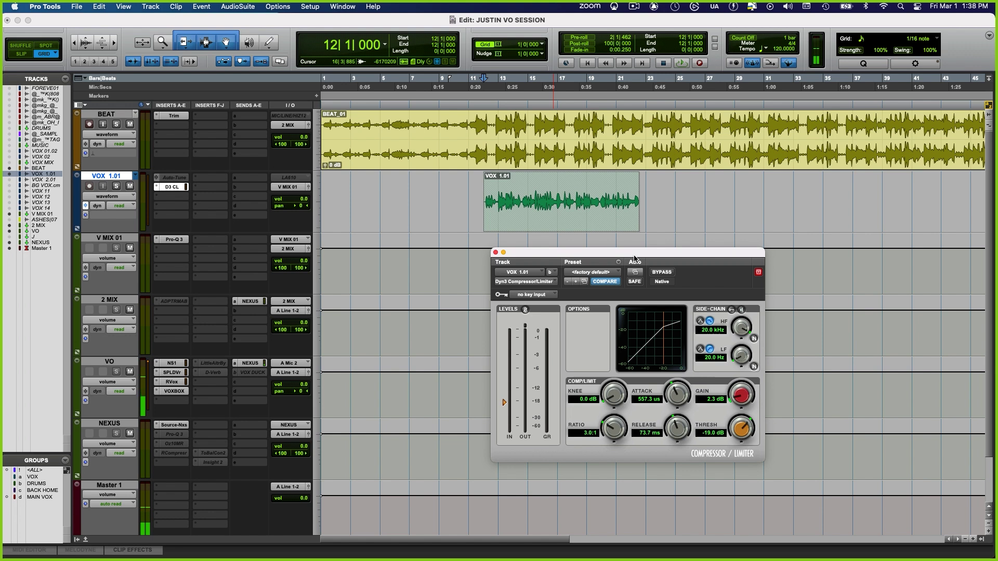
- Compare the vocal with the compressor bypassed and active by playing the same passage both ways
key(super+b)
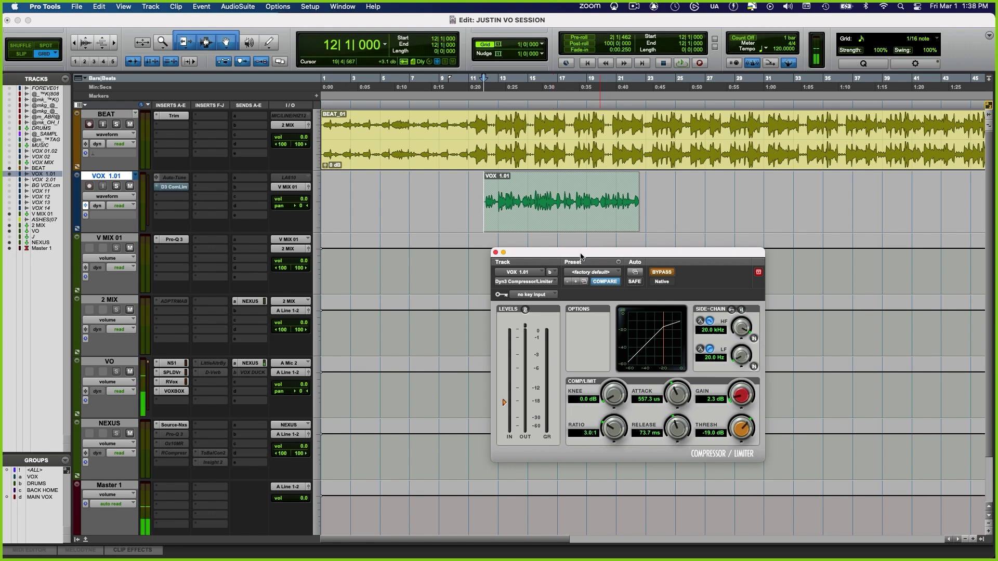
key(space)
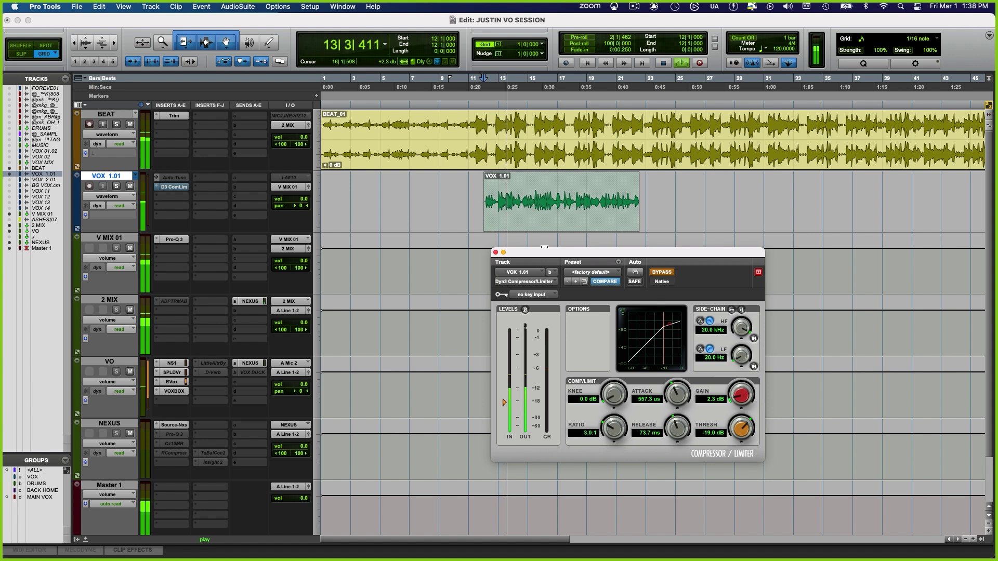
key(space)
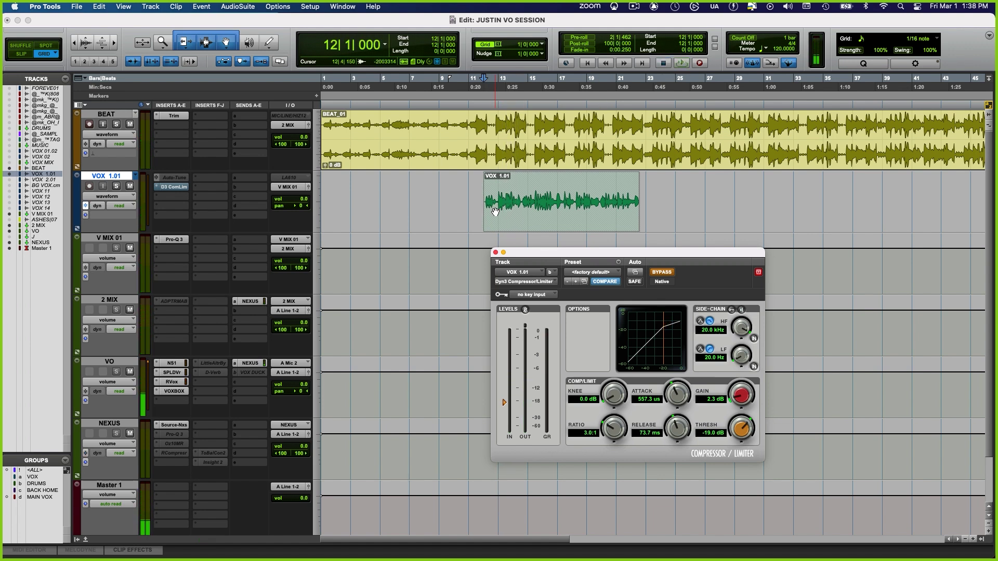
click(662, 272)
key(space)
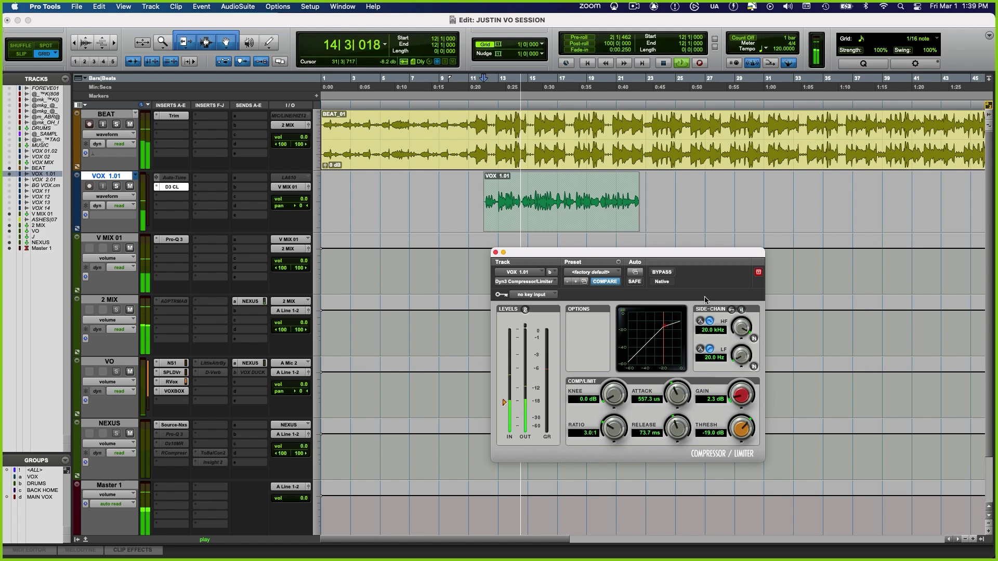
key(space)
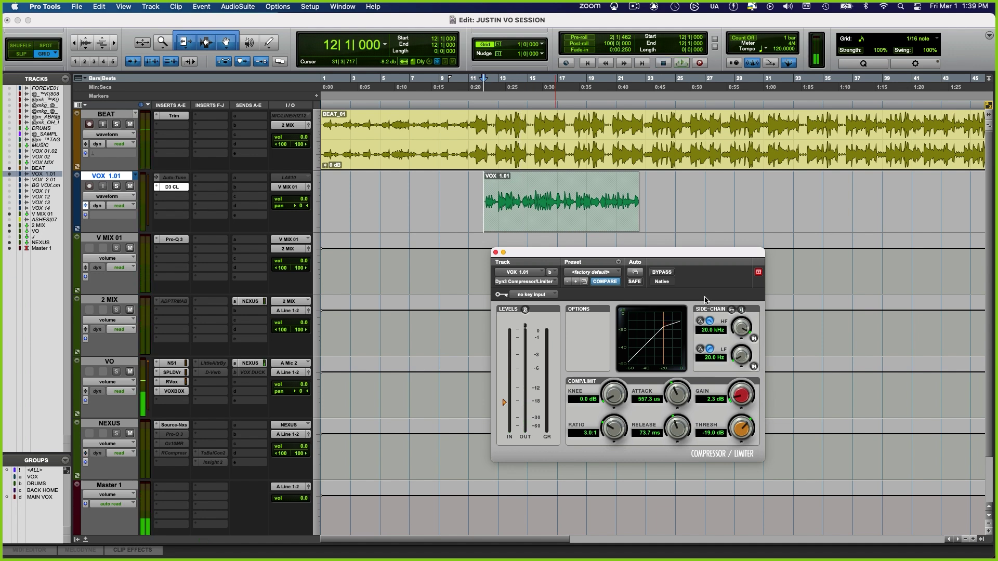
- Replace the D3 compressor insert on the VOX 1.01 track with SSLComp
right_click(179, 189)
click(210, 208)
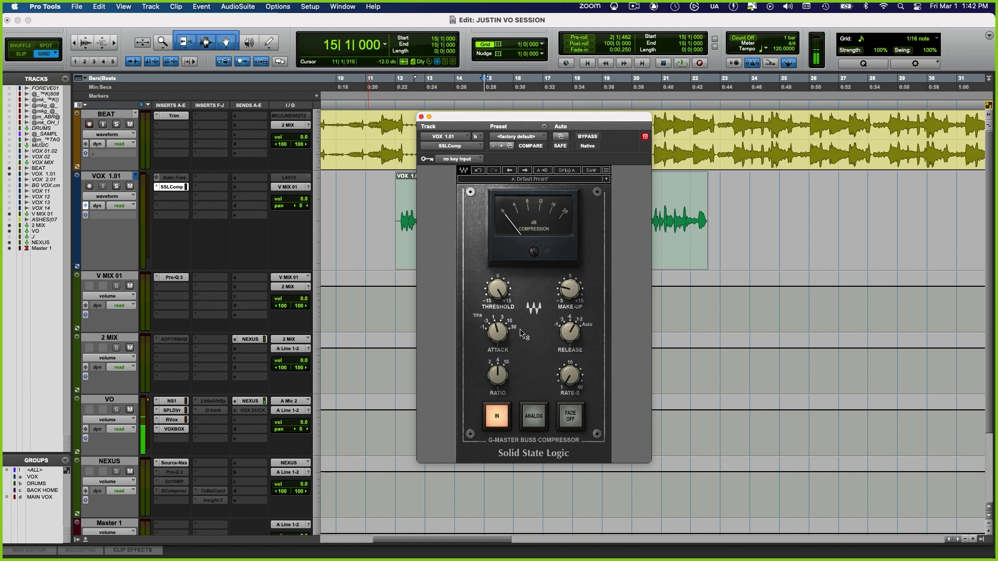
- While the vocal plays, lower the SSL compressor's threshold, raise its make-up gain and shorten its release
key(space)
drag(498, 289, 498, 284)
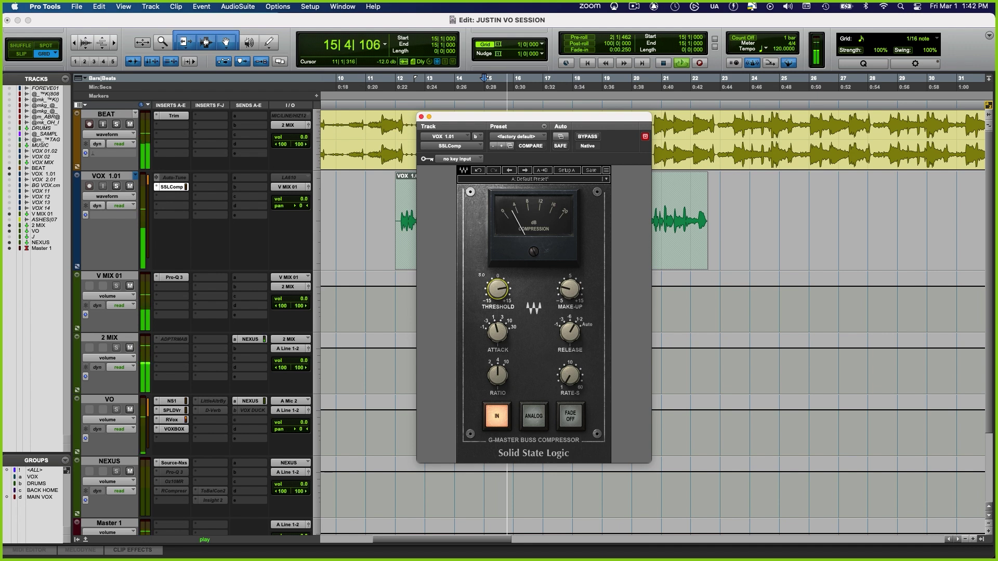
drag(581, 300, 581, 297)
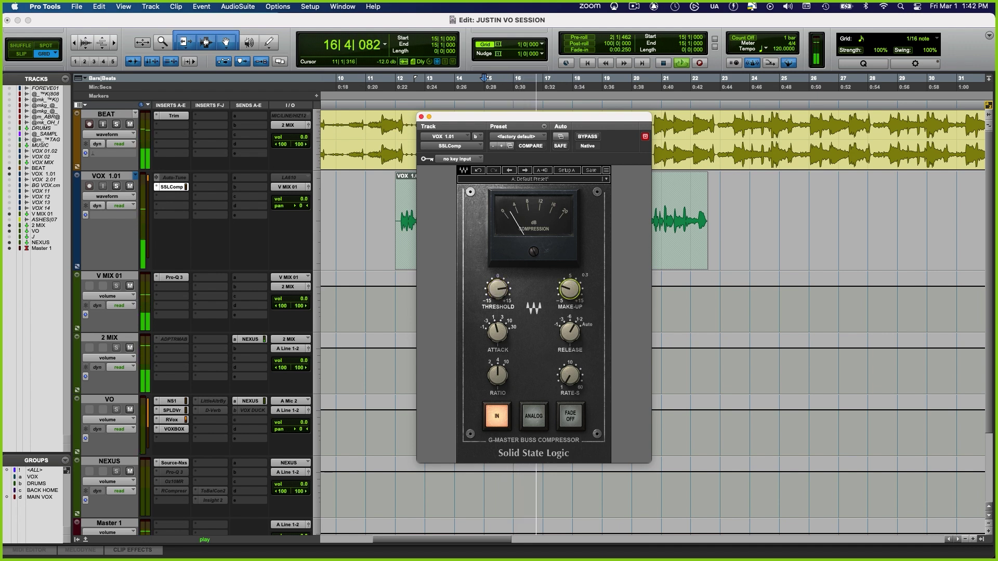
click(570, 333)
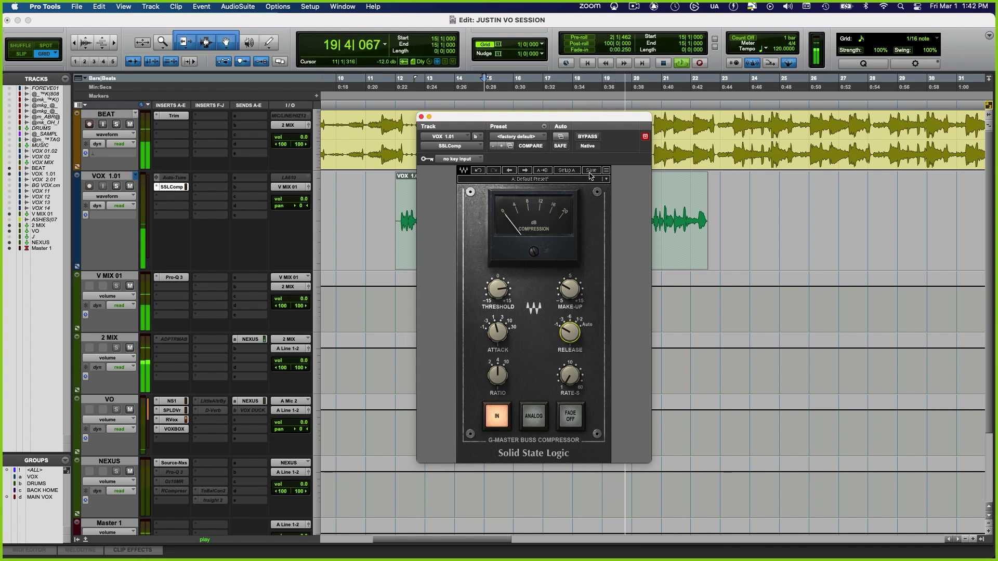
- Compare the playing vocal with the SSL compressor bypassed and active, then stop playback
click(588, 137)
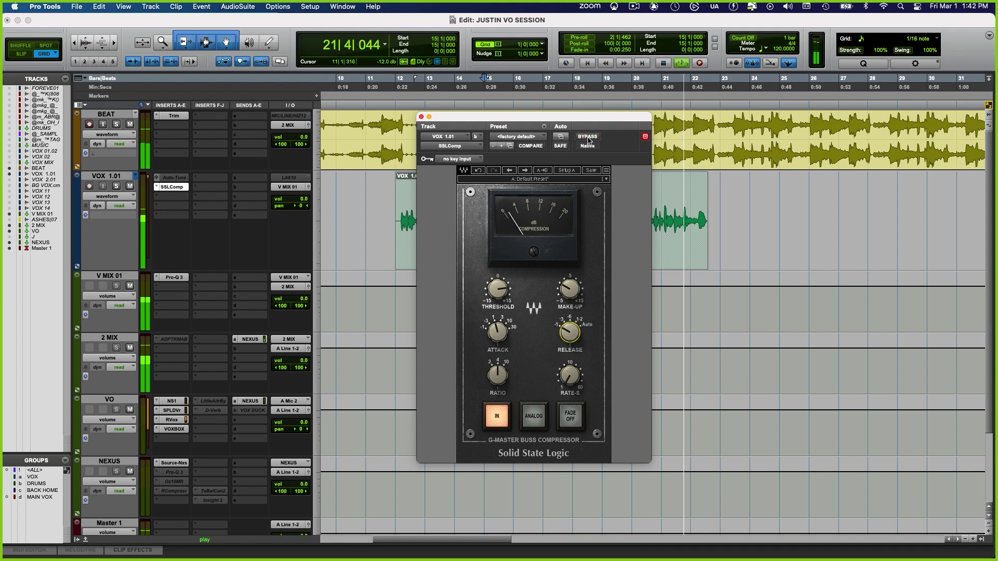
click(588, 138)
key(space)
- Replay the vocal from the start of its clip and lower the SSL compressor's threshold slightly further
click(394, 207)
key(space)
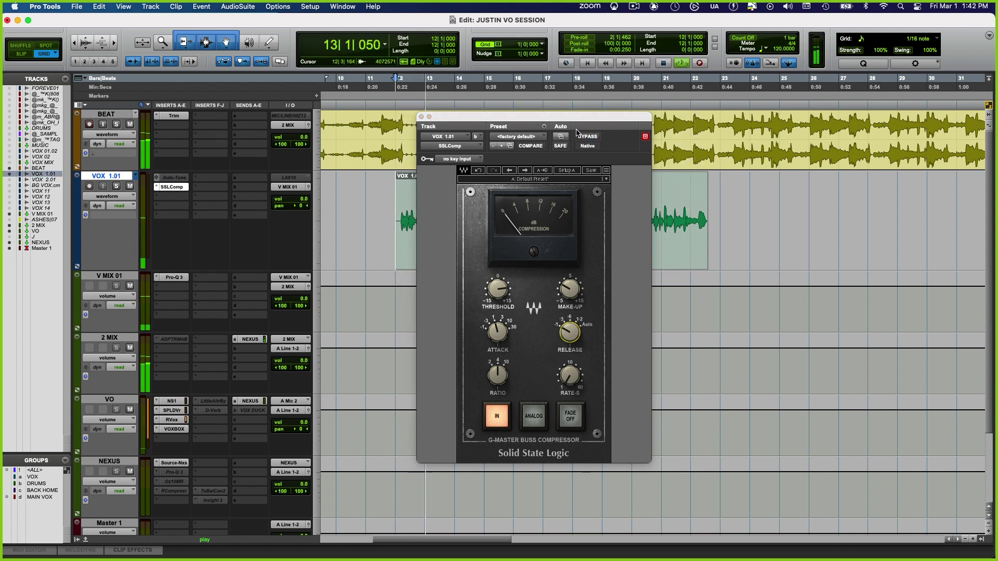
click(497, 289)
drag(497, 289, 498, 299)
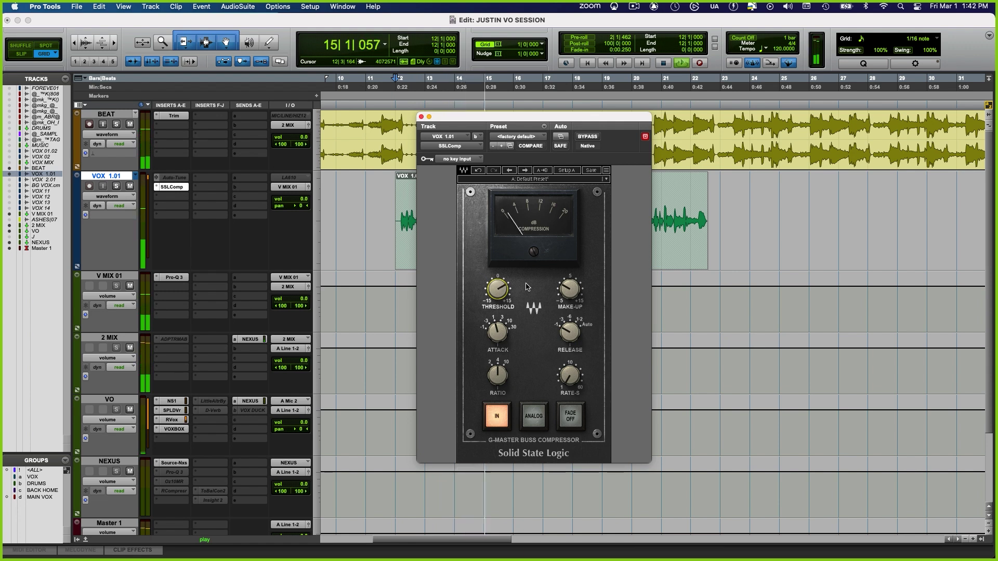
key(space)
key(space)
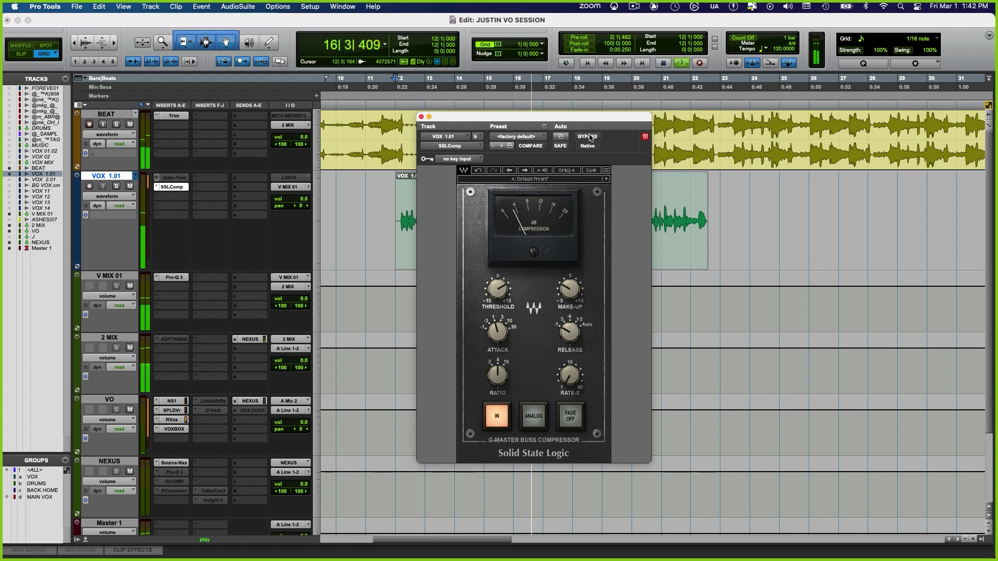
key(space)
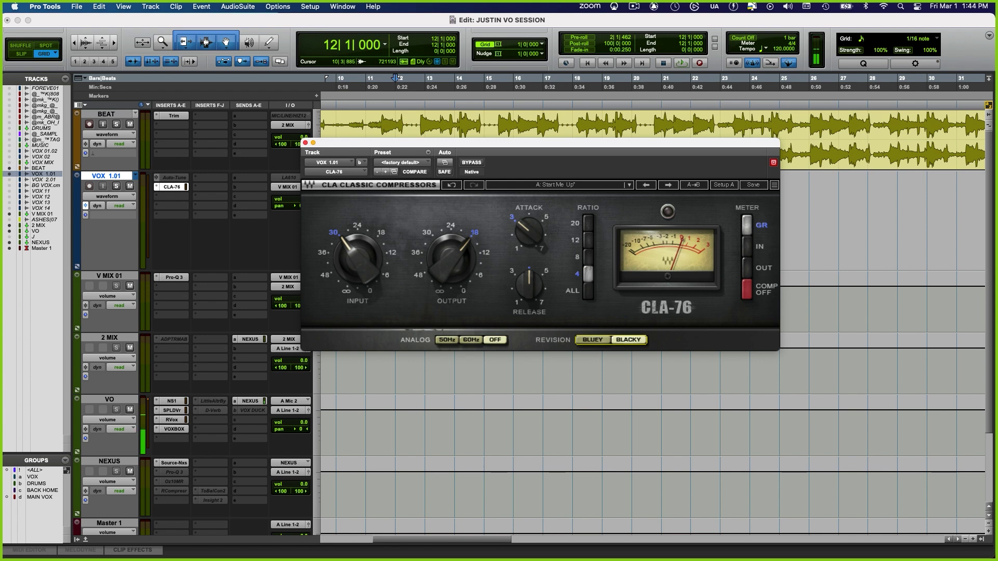
- Move the CLA-76 window clear of the VOX 1.01 clip name, compare the two revisions and choose Bluey
drag(597, 164, 598, 219)
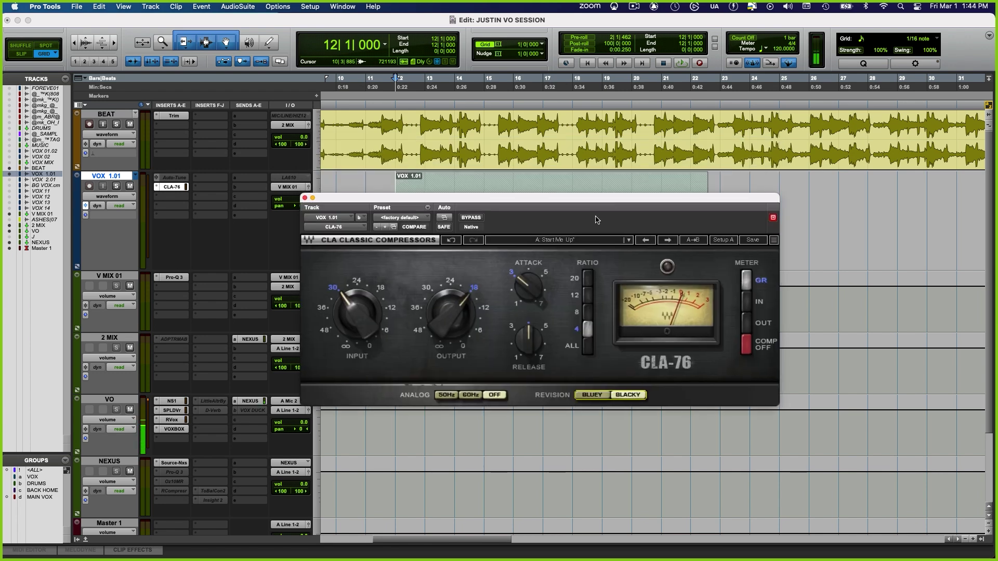
click(602, 393)
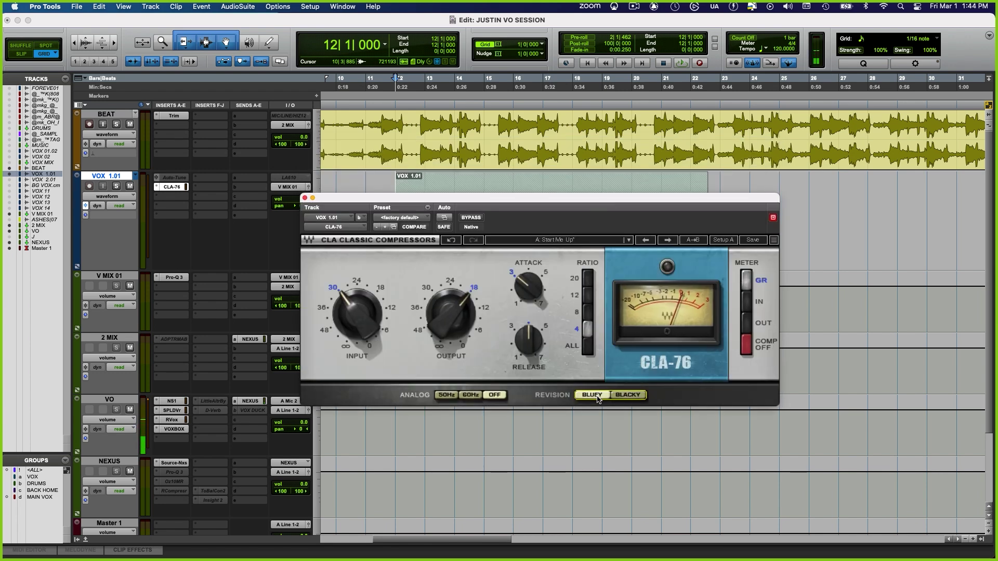
click(628, 397)
click(602, 396)
- Sweep the CLA-76's attack from 1 up to 7, and try the ALL ratio before returning the ratio to 4
drag(529, 289, 534, 294)
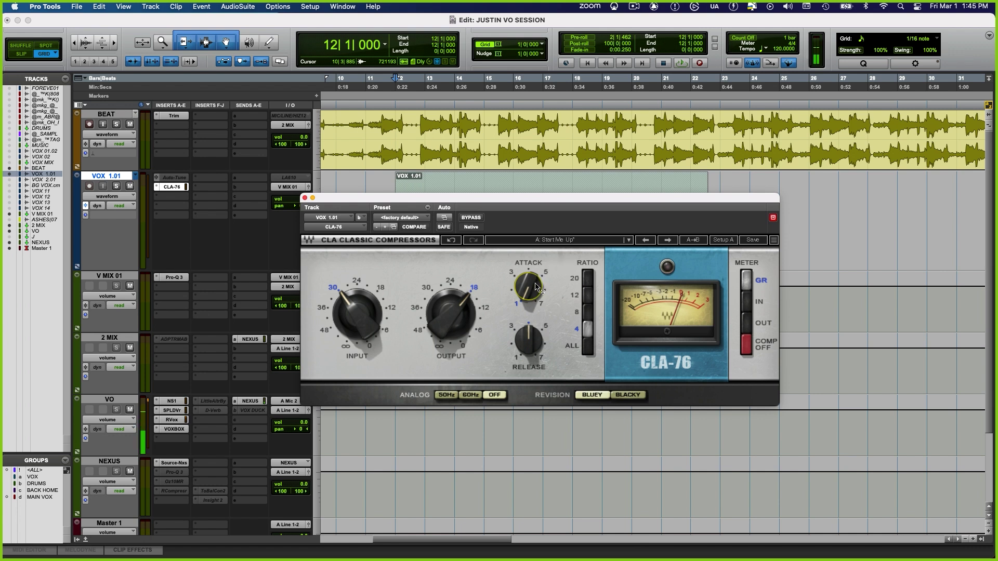
drag(540, 290, 541, 255)
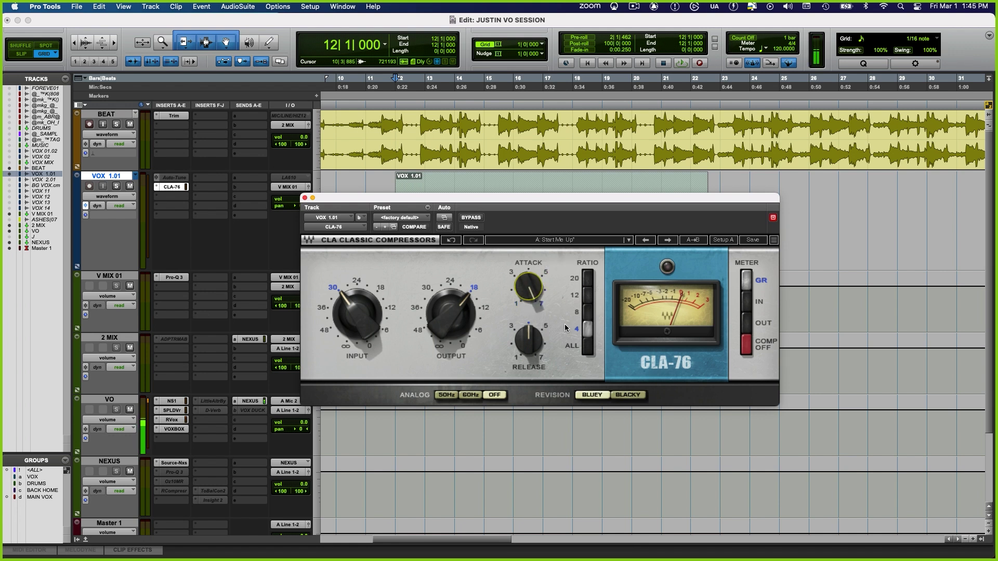
drag(587, 329, 591, 357)
click(591, 355)
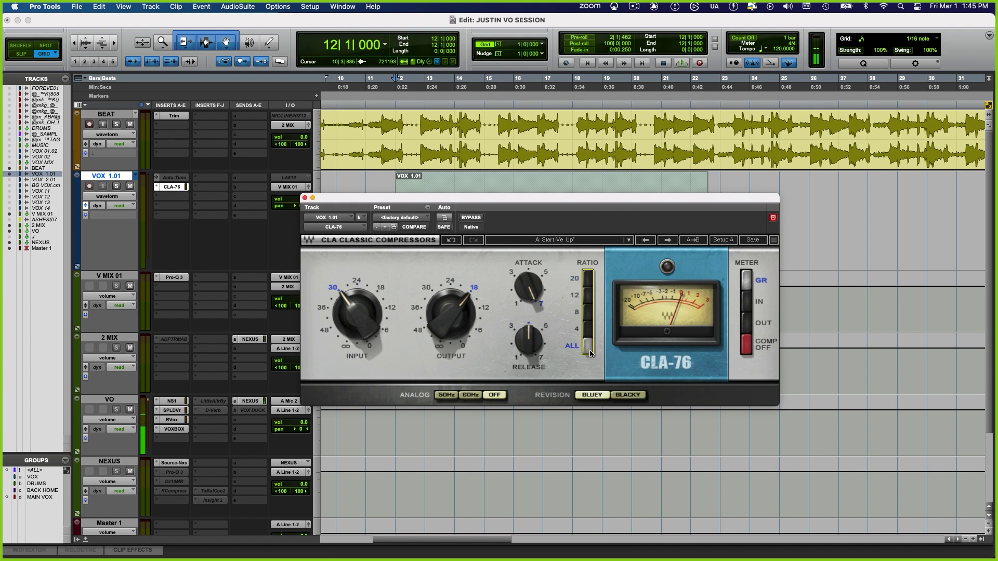
click(588, 329)
- Play the vocal and set the CLA-76's input to 36, output to -15 and release to 1, trying the attack at 1
key(space)
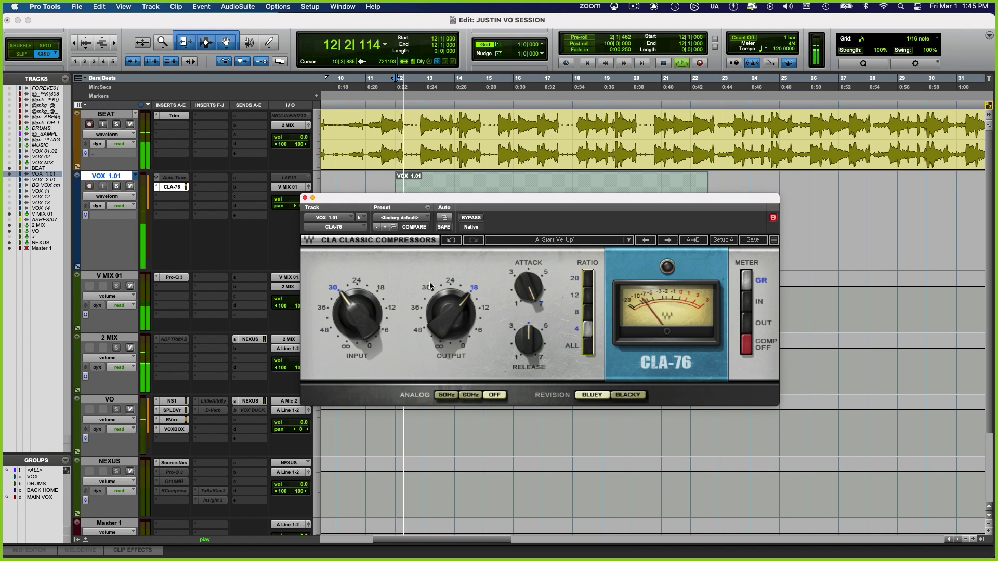
click(326, 308)
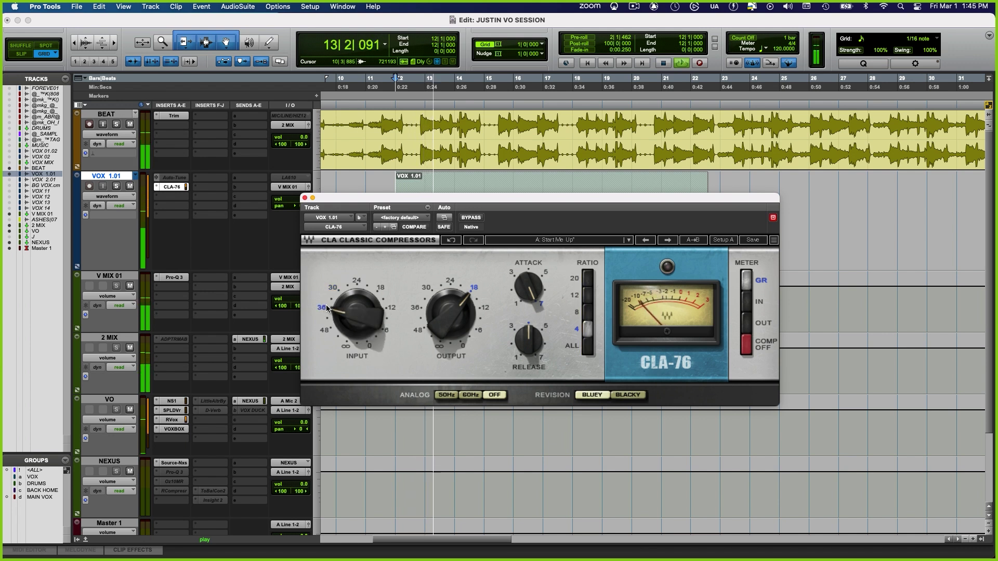
click(475, 300)
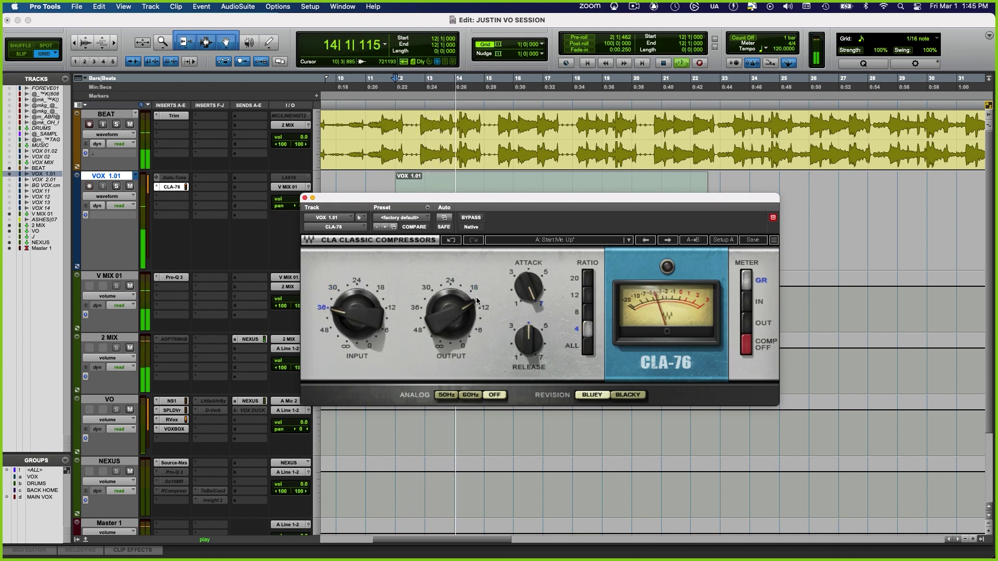
click(516, 304)
click(517, 358)
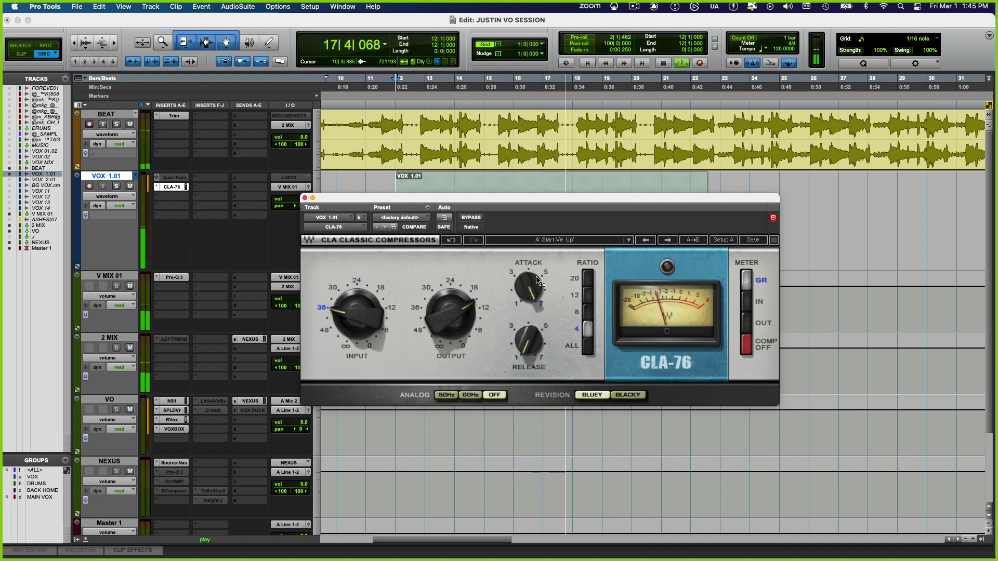
- While the vocal plays, audition the CLA-76's ALL and 20 ratios and return the ratio to 4
click(585, 352)
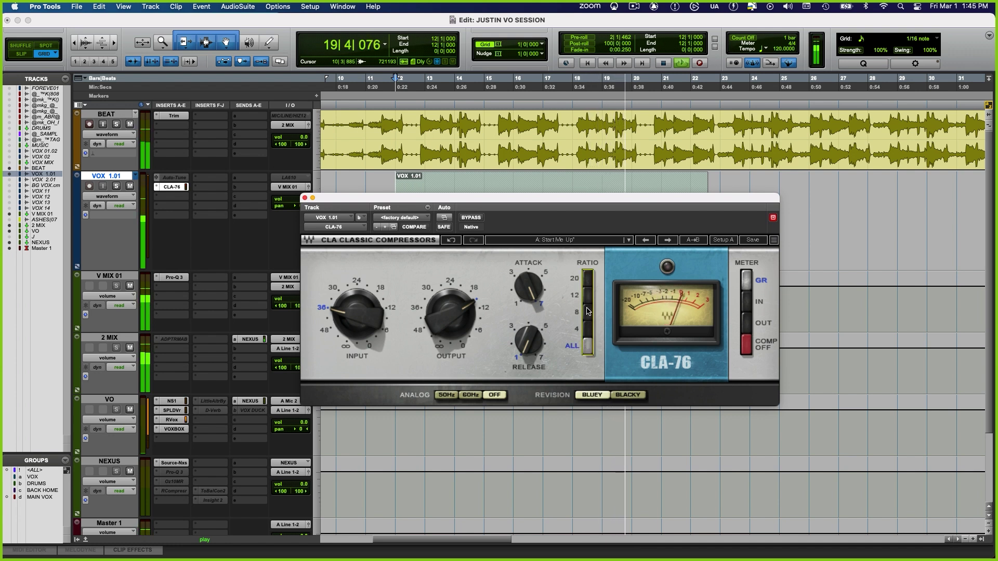
click(587, 279)
click(587, 329)
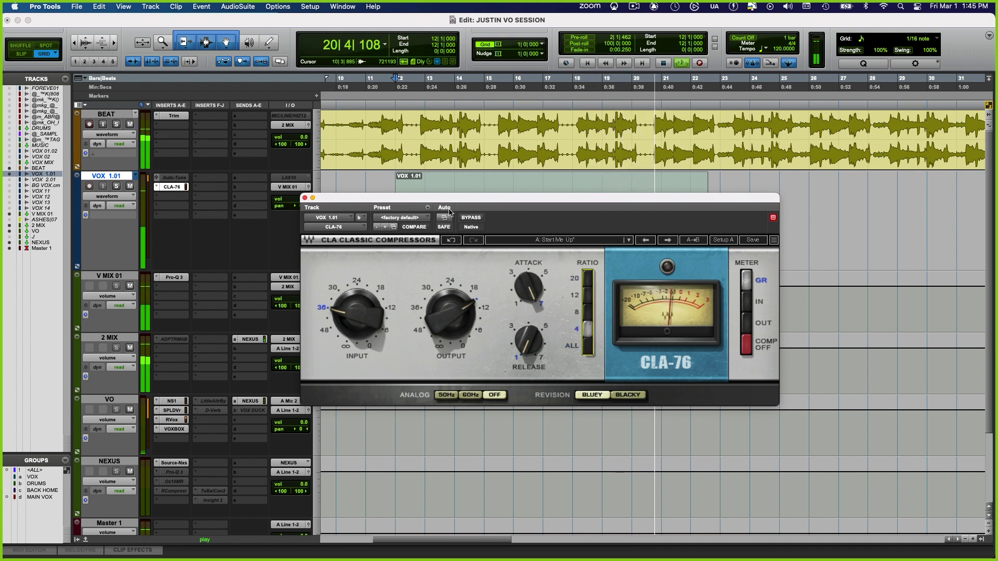
- Restart the vocal, compare it with the CLA-76 bypassed and active, and stop playback
key(space)
key(space)
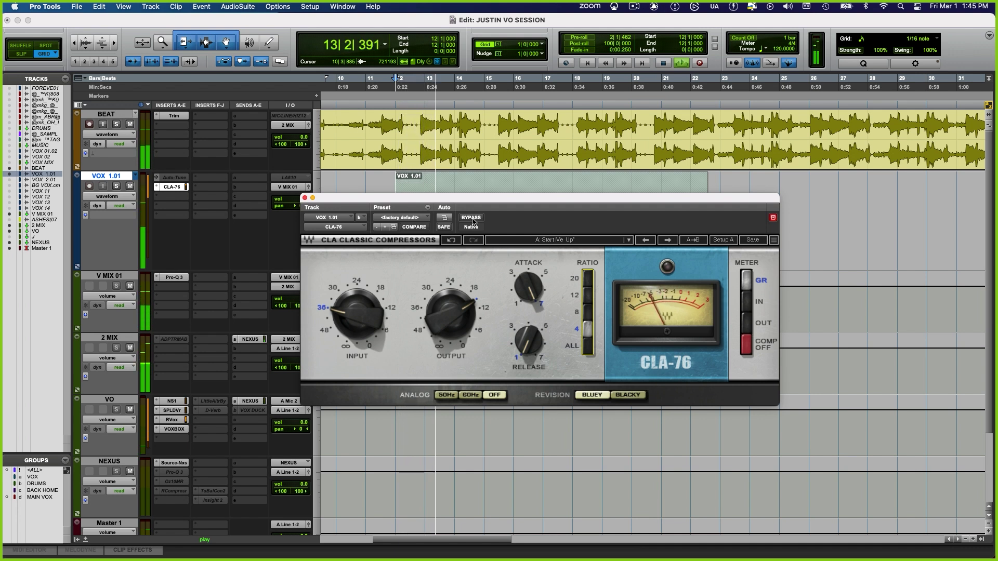
click(473, 219)
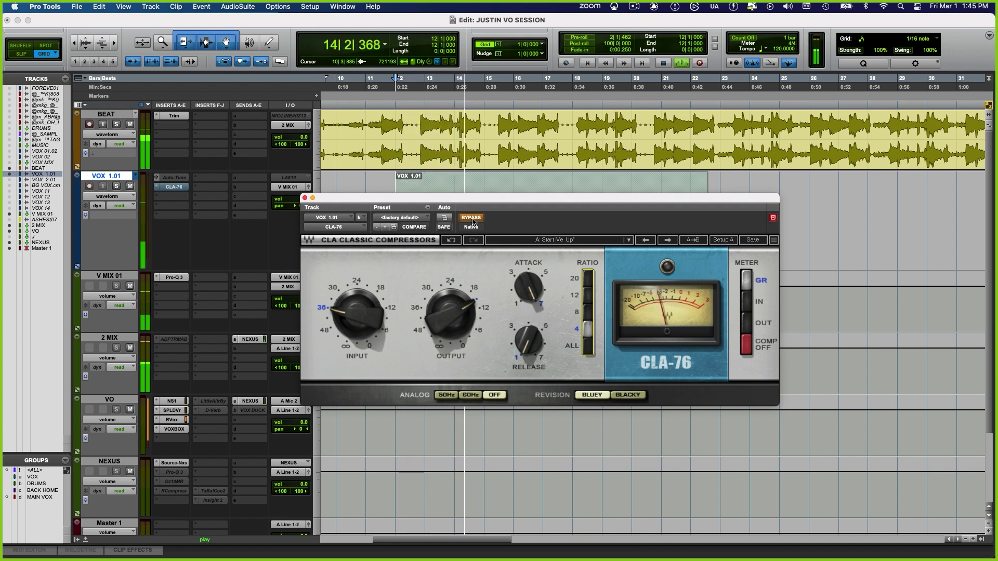
click(472, 219)
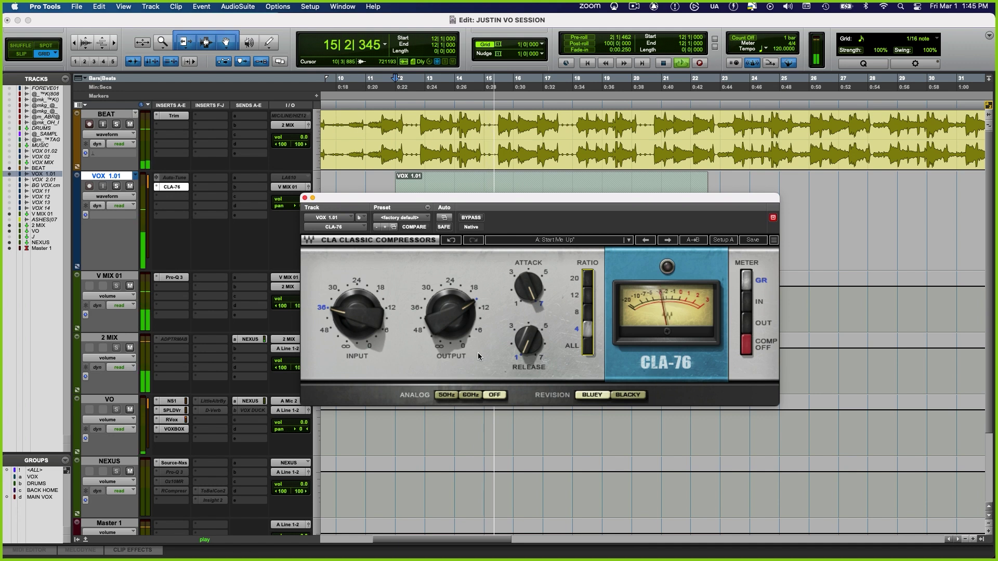
mouse_move(448, 320)
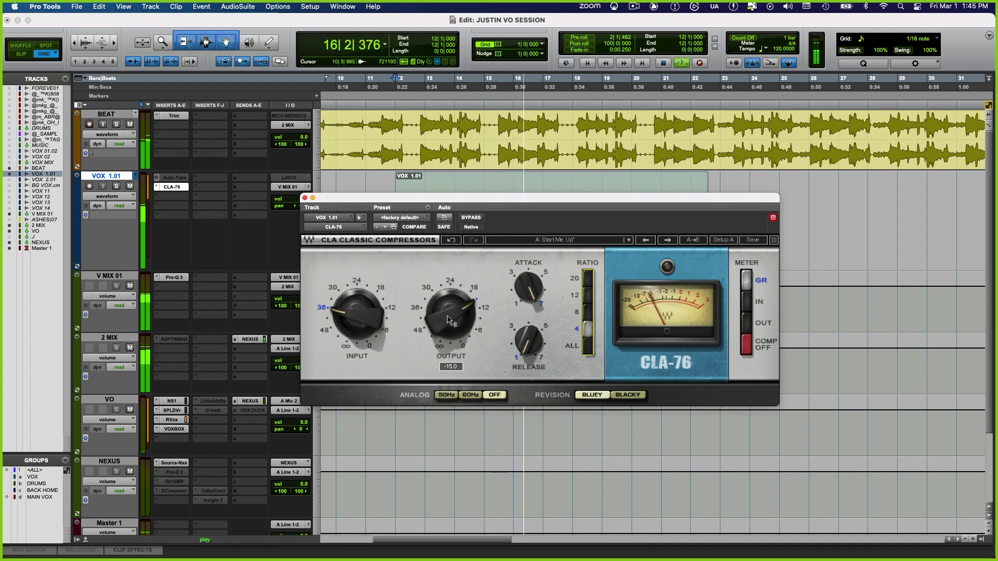
key(space)
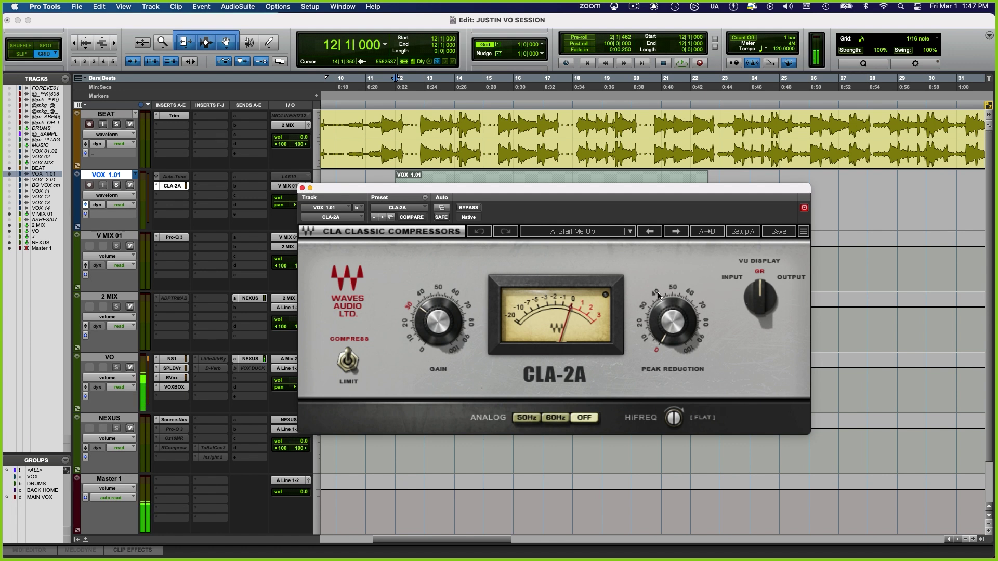
- Play the vocal, set the CLA-2A's peak reduction to 50 and match its gain against the bypassed signal
key(space)
click(672, 292)
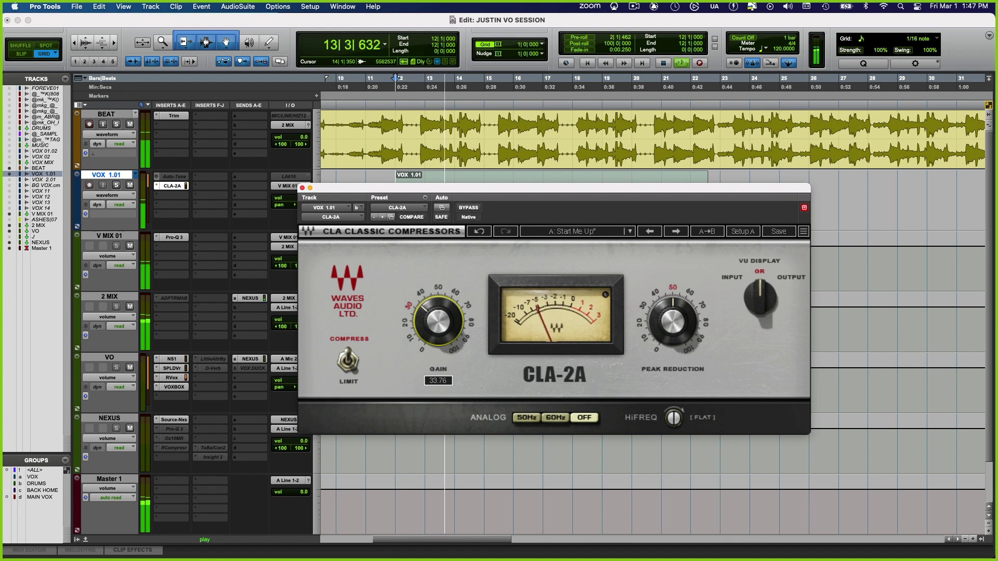
click(472, 210)
click(472, 211)
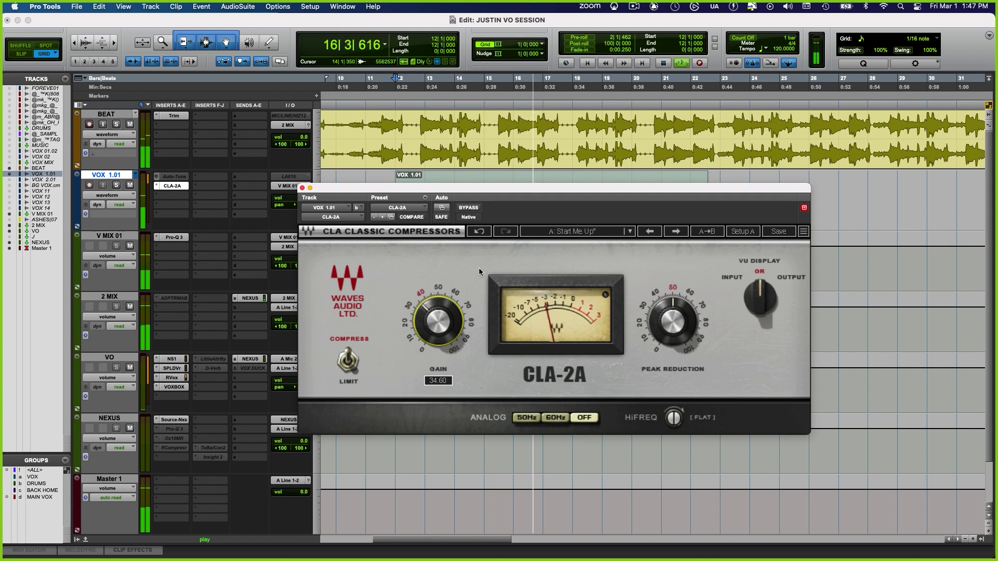
- Keep comparing the CLA-2A bypassed and active while fine-tuning its gain to about 35, and stop playback
click(473, 211)
click(474, 211)
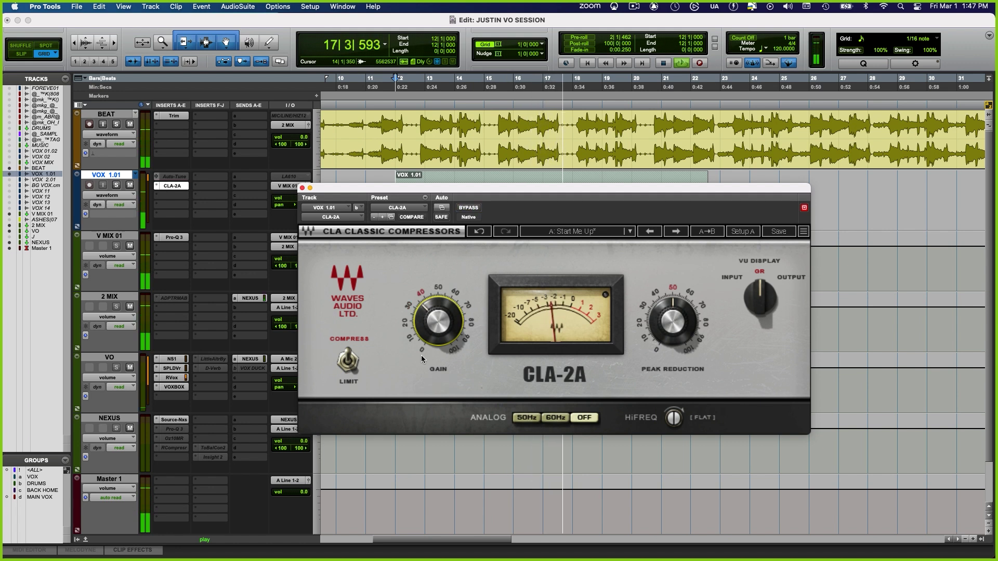
click(468, 210)
click(469, 209)
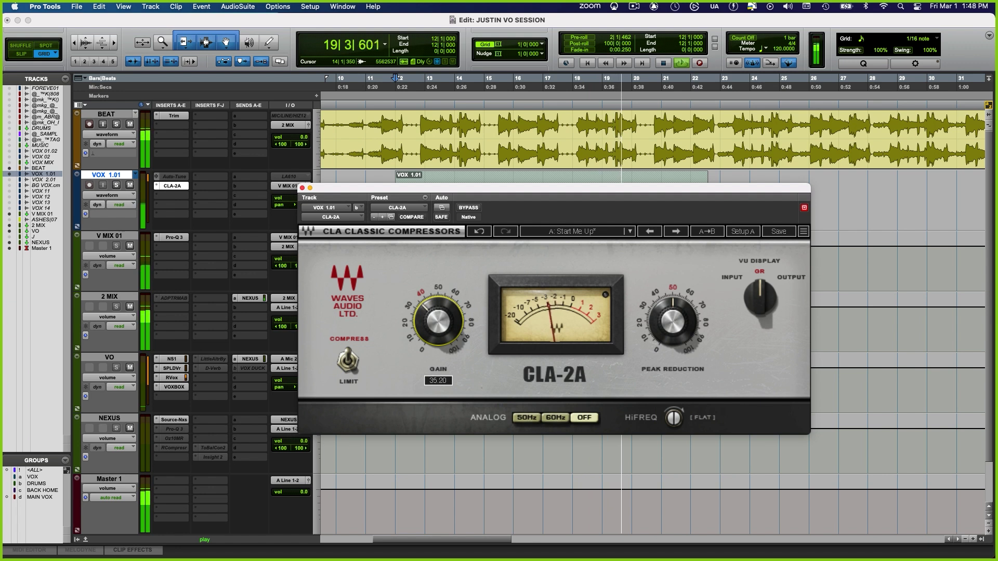
click(469, 208)
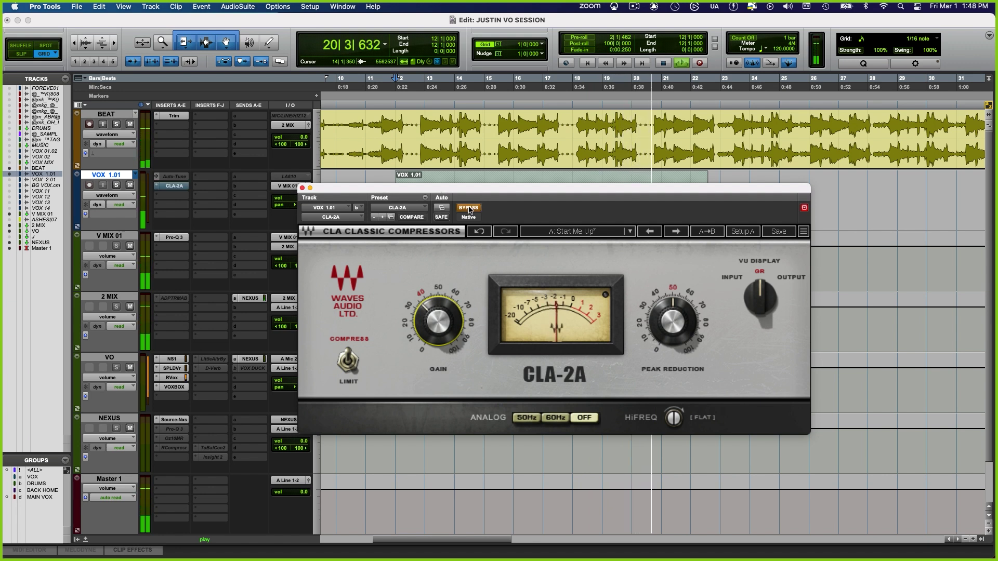
click(469, 209)
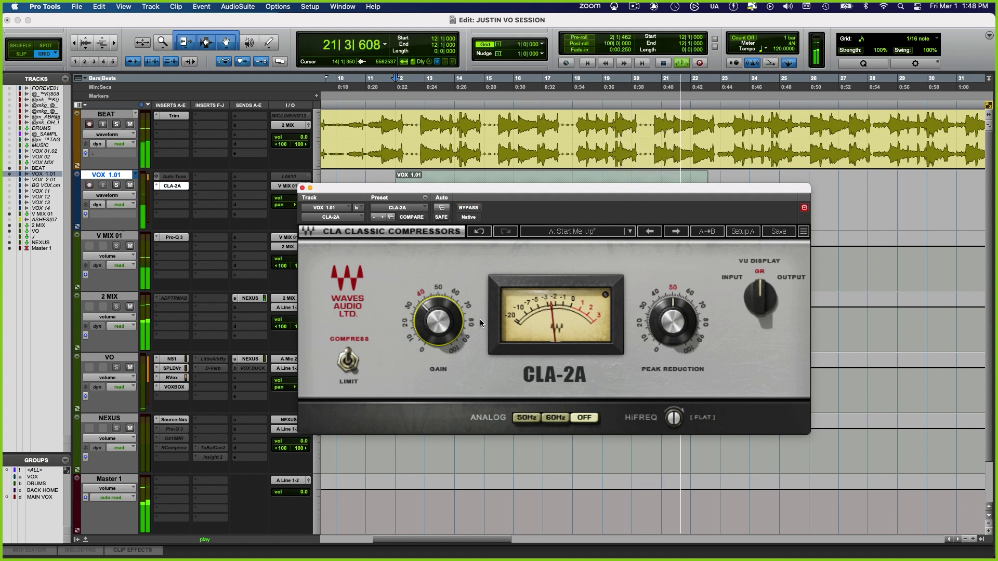
key(space)
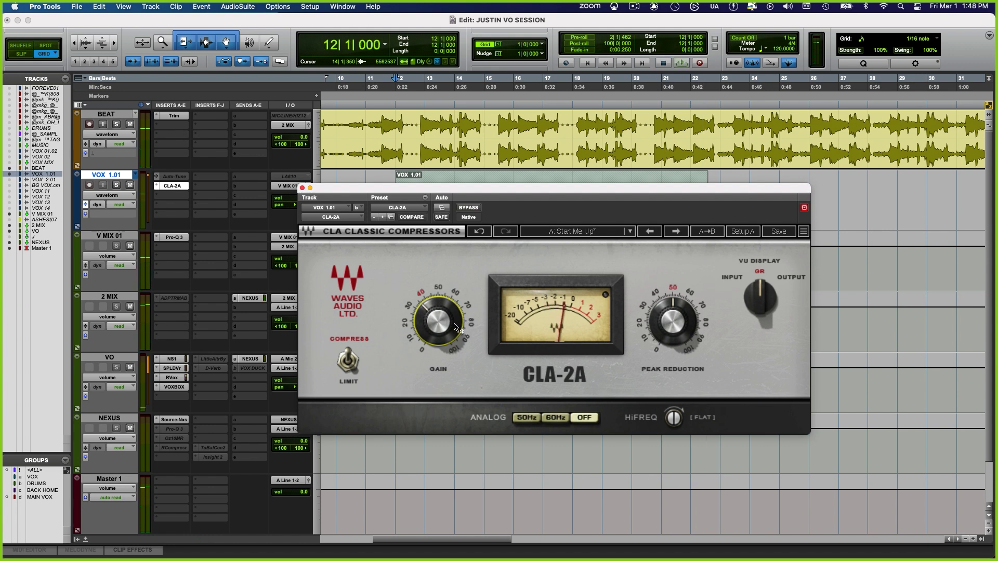
mouse_move(454, 328)
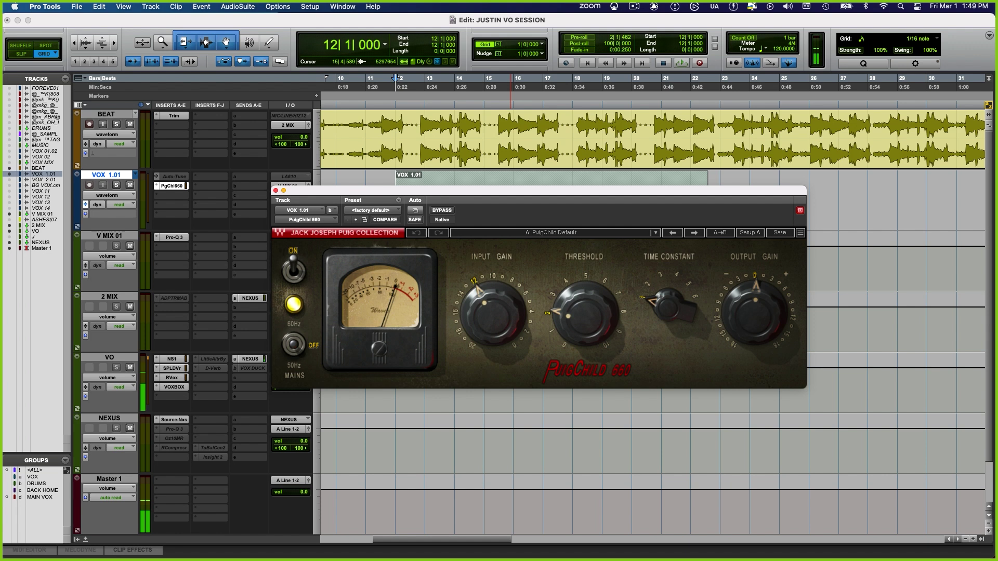
- Set the PuigChild 660's threshold to 4, play the vocal and try time constants 2 and 4 before returning to 1
drag(566, 304, 566, 271)
key(space)
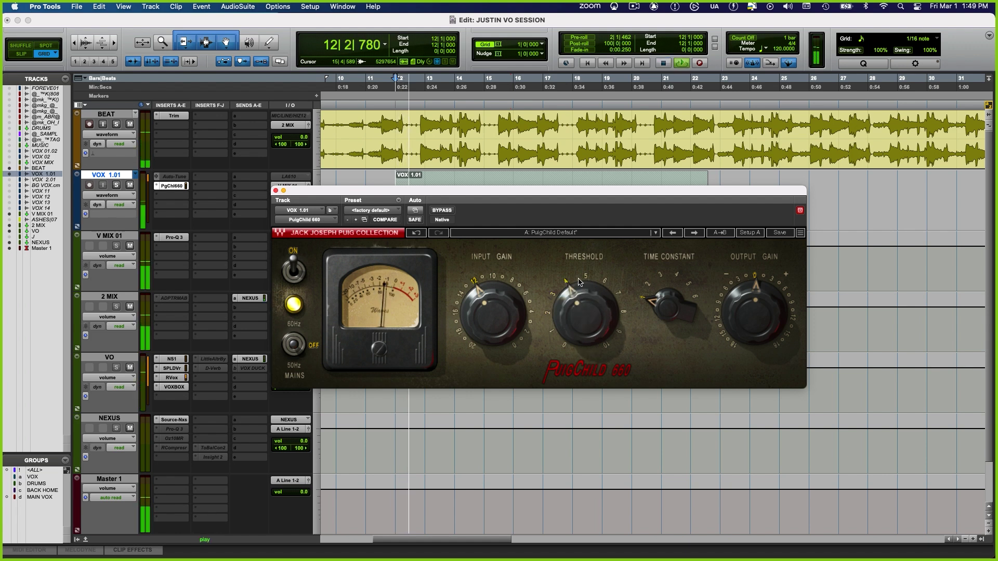
click(649, 284)
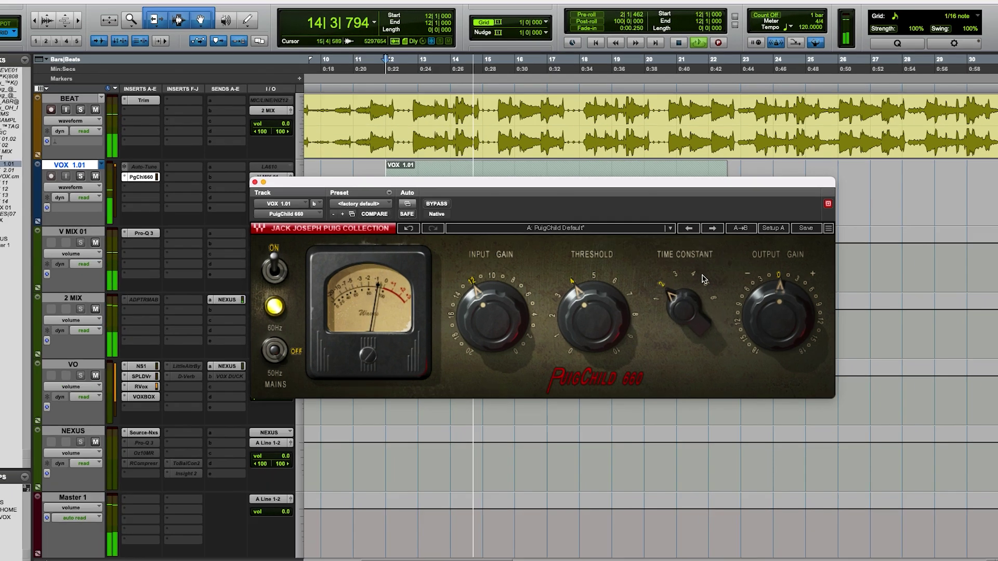
click(645, 299)
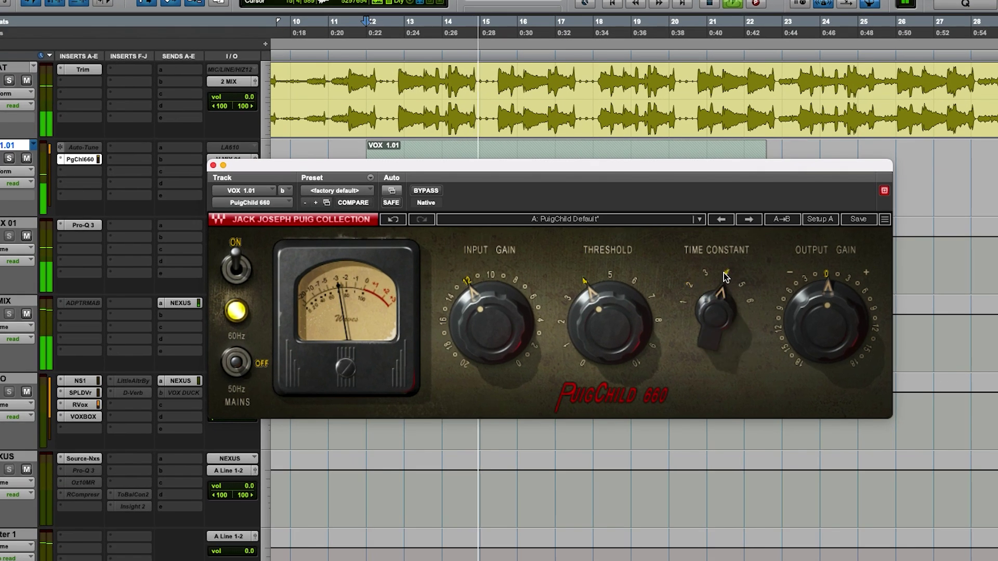
click(687, 305)
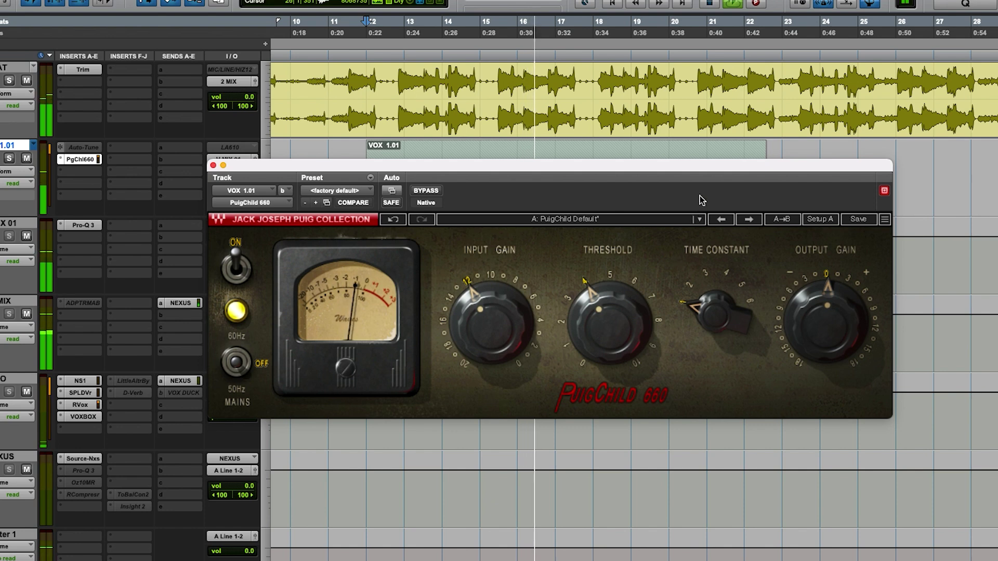
- Compare the playing vocal with the PuigChild 660 bypassed and active, and stop playback
click(432, 191)
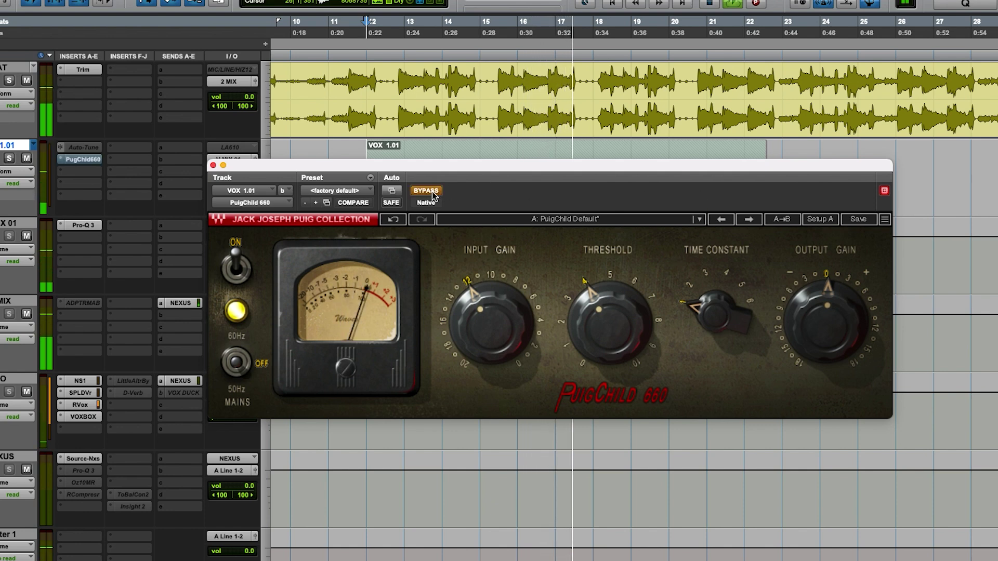
click(432, 192)
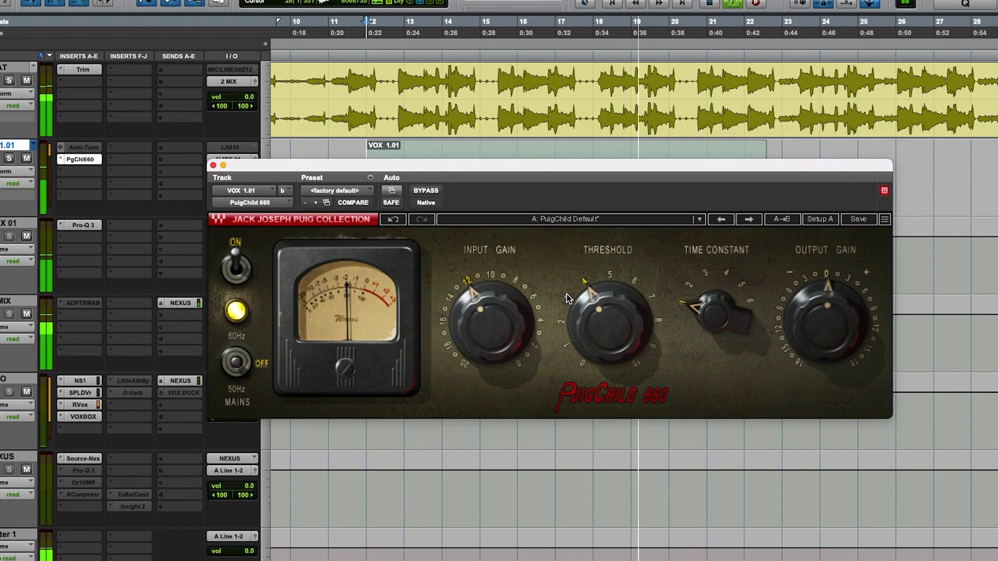
key(space)
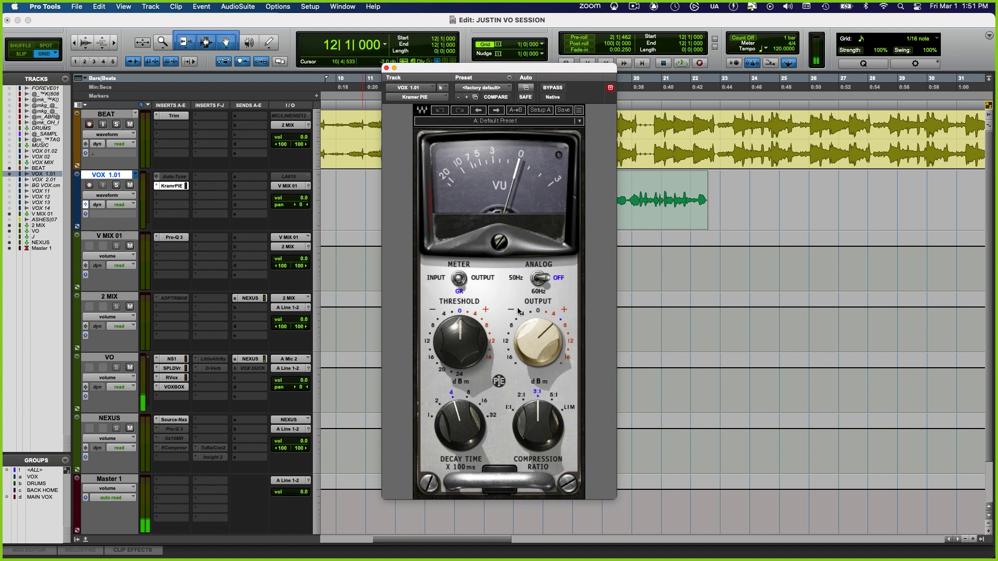
- Reset the Kramer PIE's output to 0, adjust its threshold and output slightly while the vocal plays, and compare against bypass before stopping playback
alt+click(542, 318)
key(space)
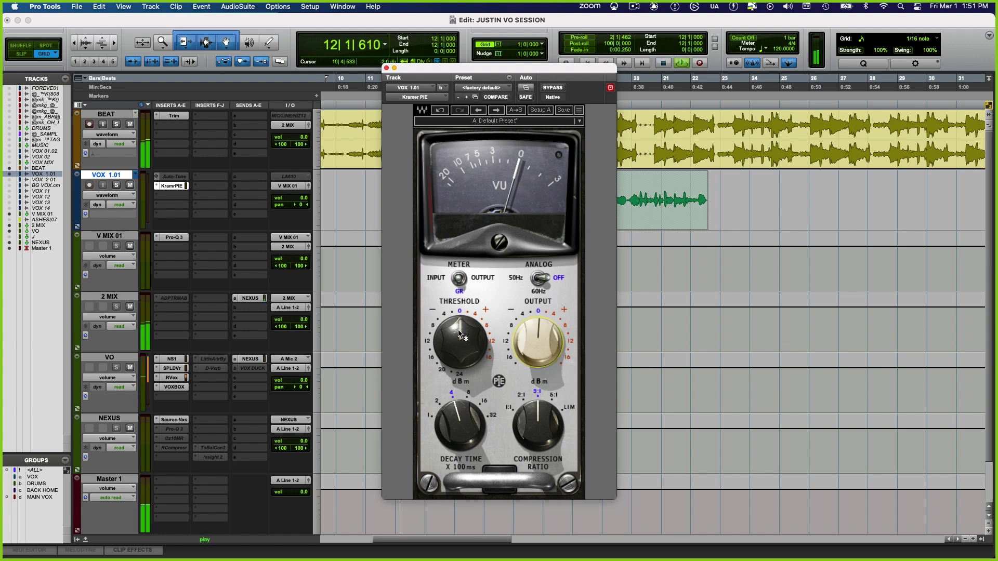
drag(541, 343, 540, 332)
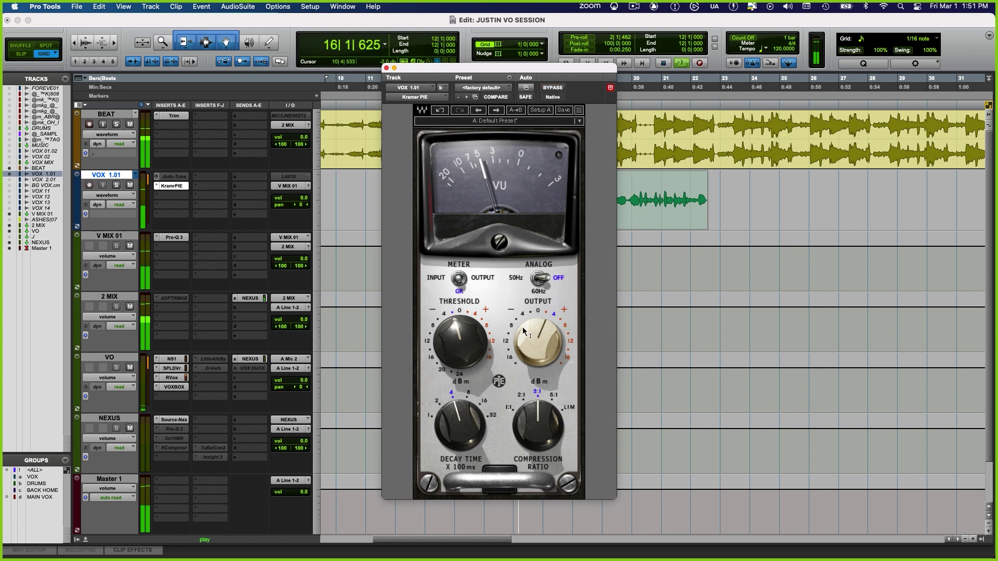
click(552, 88)
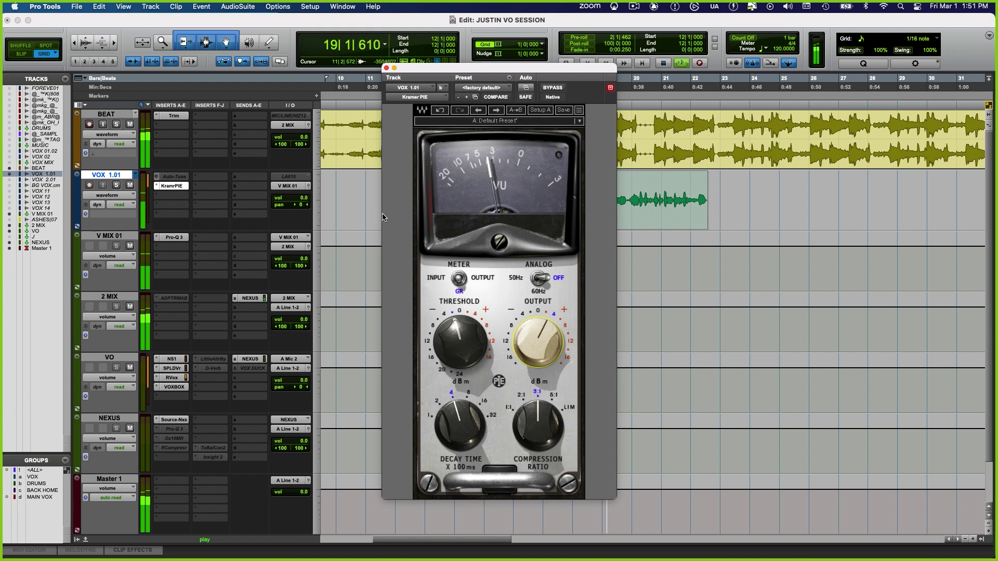
key(space)
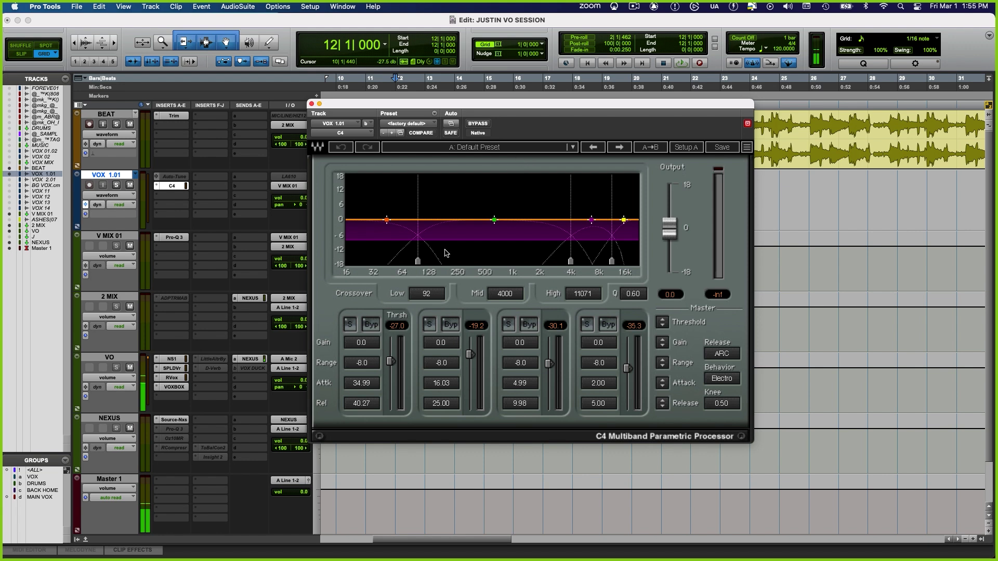
- Set the C4's low crossover to 250 Hz and briefly solo the low band to check it
drag(426, 295, 425, 288)
click(351, 326)
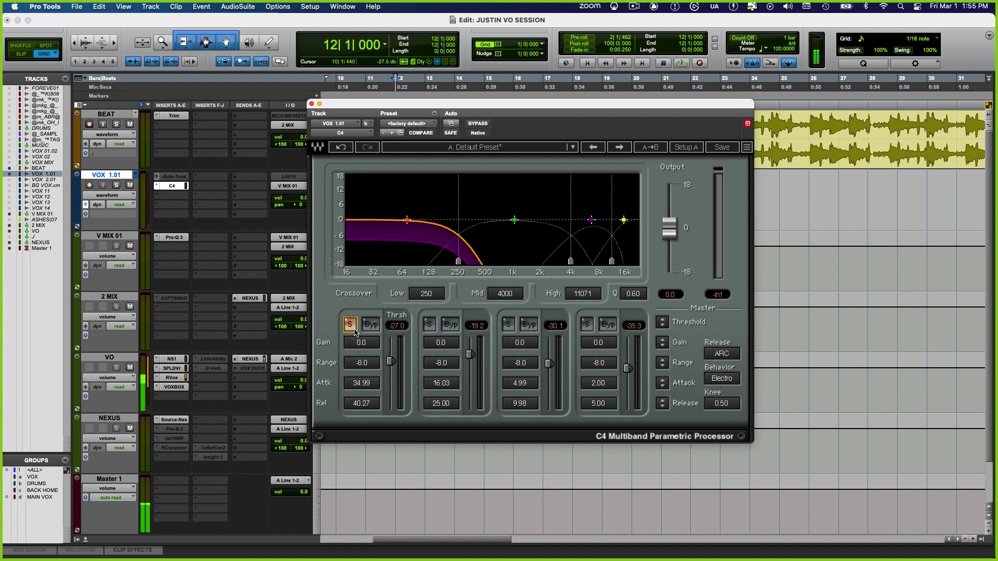
click(352, 327)
click(368, 327)
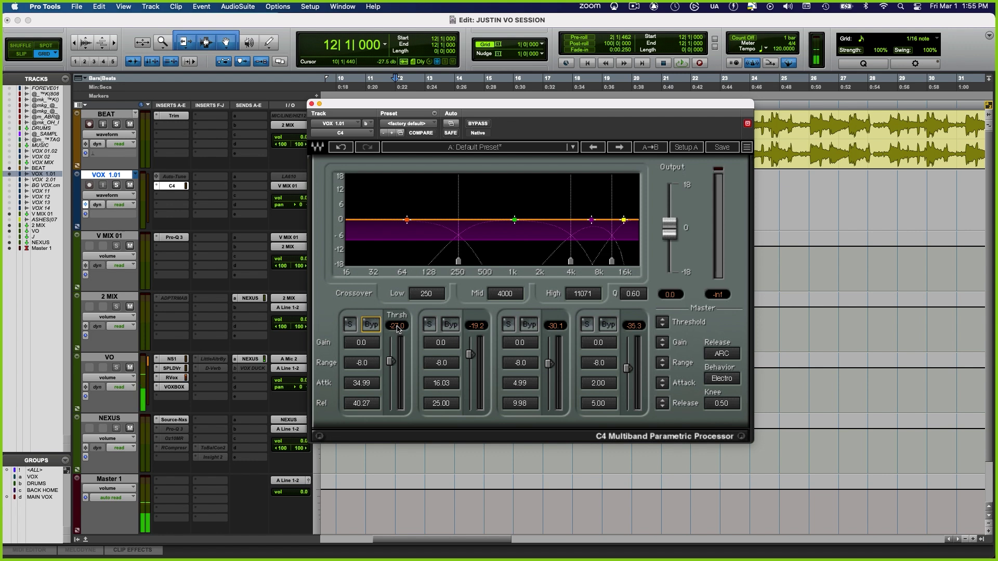
drag(397, 330, 362, 327)
mouse_move(362, 363)
mouse_down()
mouse_move(361, 311)
mouse_move(361, 380)
mouse_up()
key(super+z)
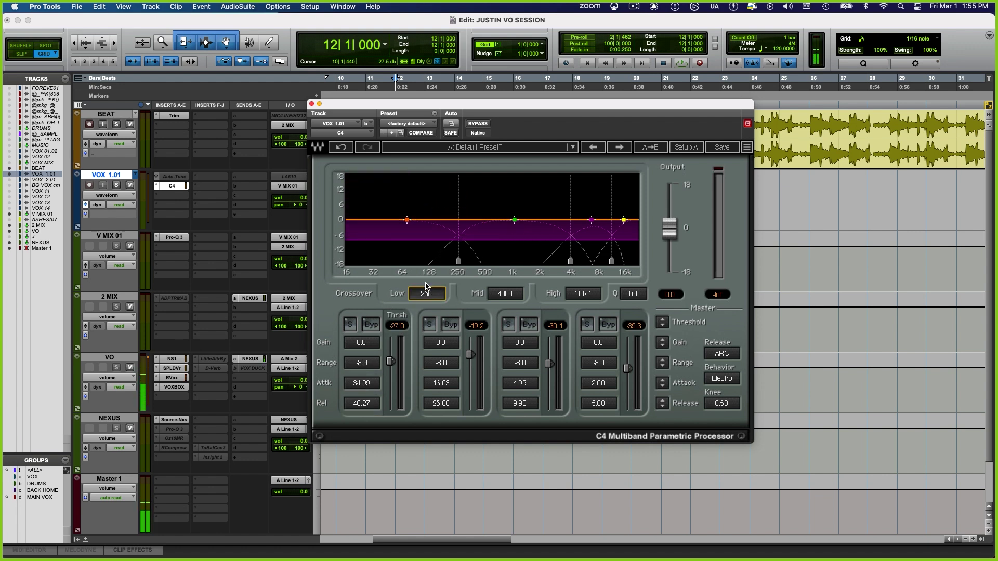
- Play the vocal and bypass the C4's second, third and fourth bands to isolate the low band's compression
key(space)
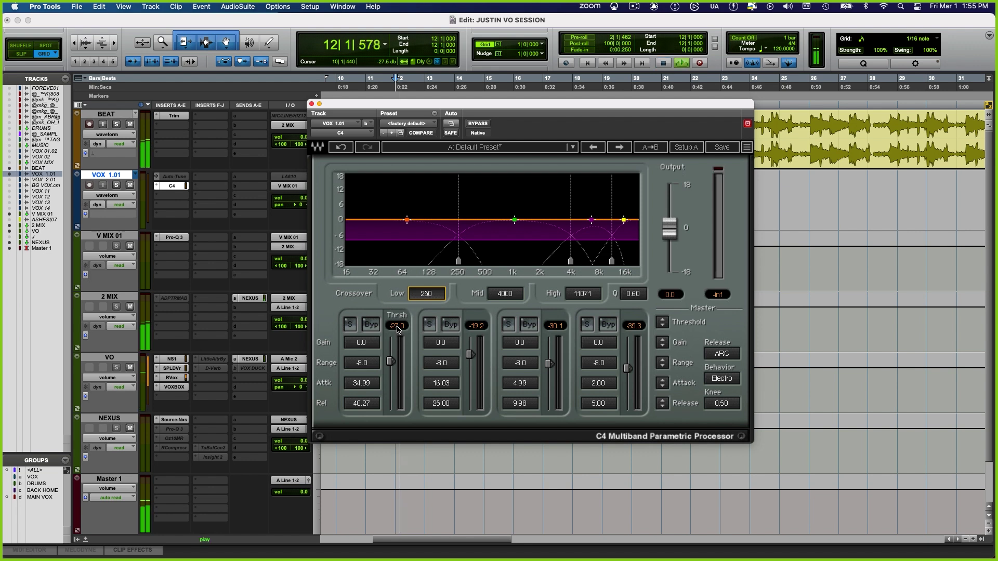
click(450, 325)
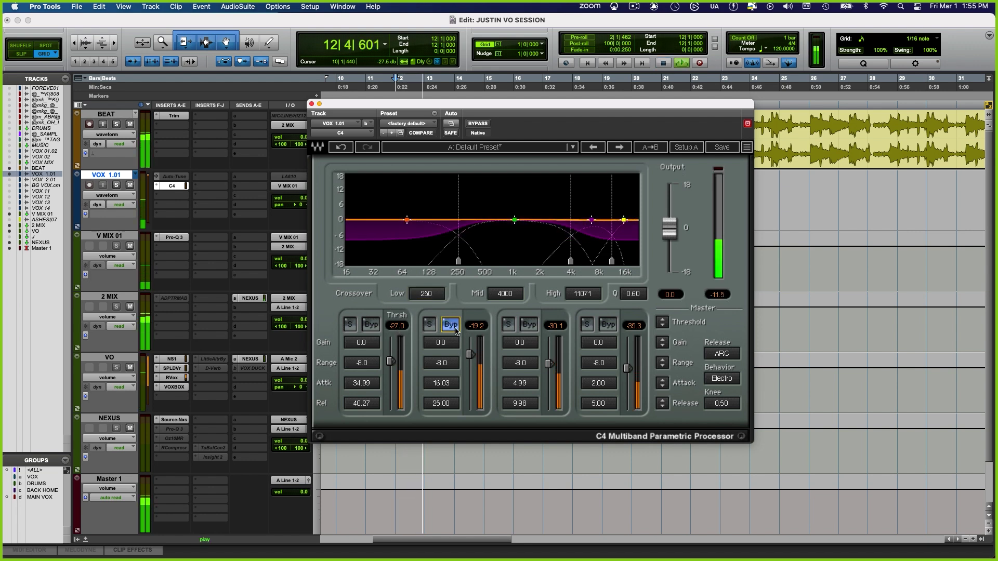
click(528, 325)
click(607, 325)
- Set the low band's threshold to -35.0 and its gain to 1.0 during playback, soloing the band briefly
scroll(398, 326, down, 6)
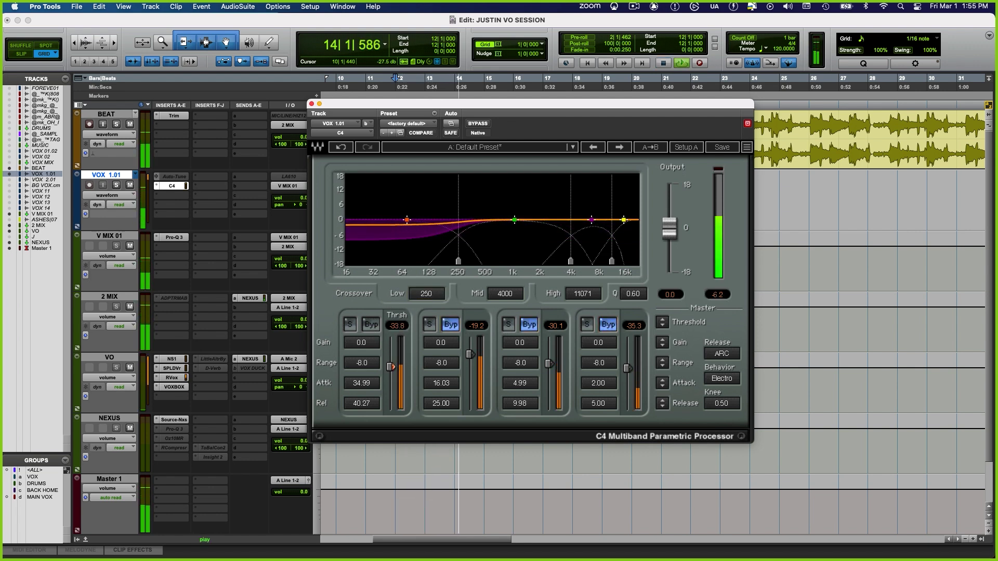
click(350, 324)
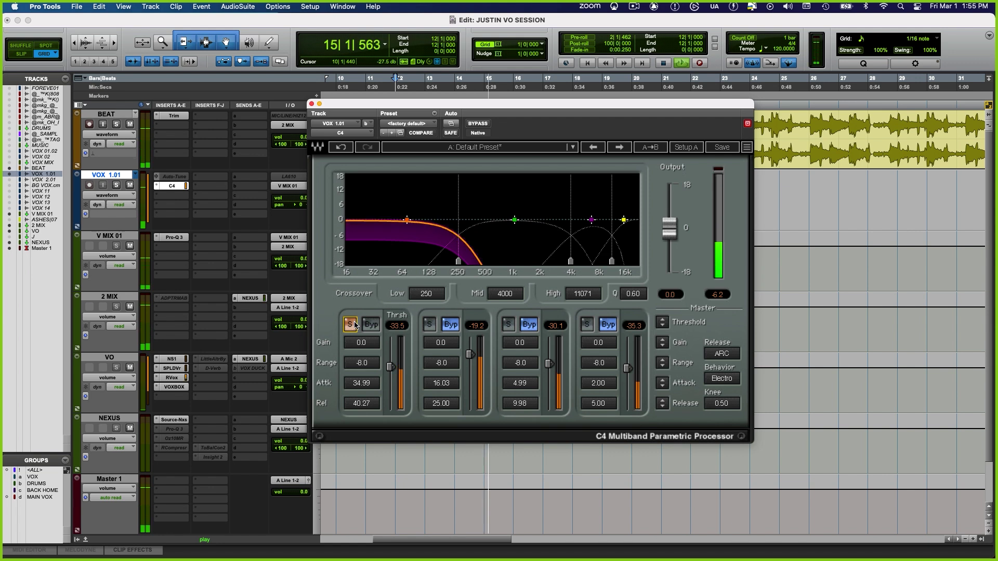
drag(364, 343, 361, 375)
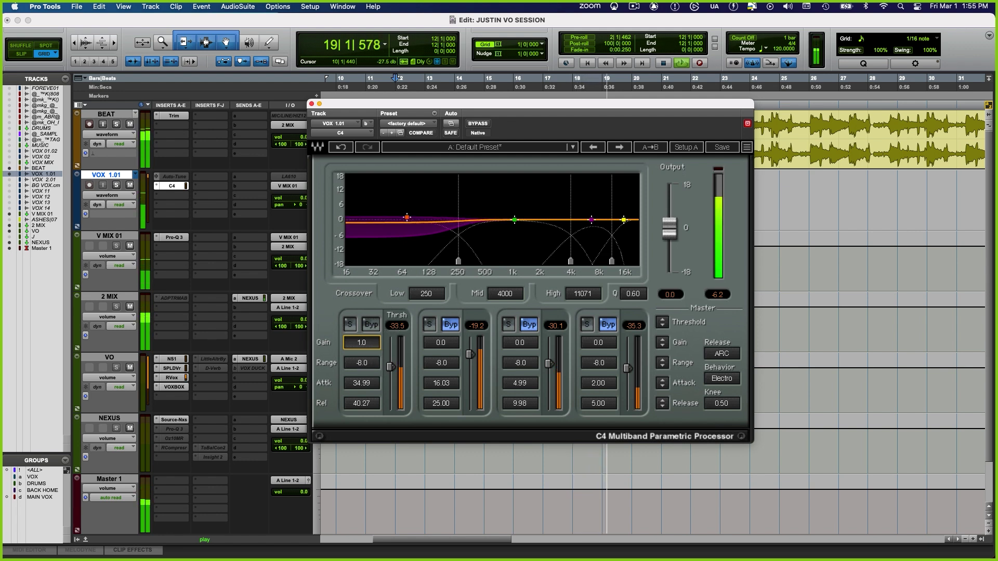
click(362, 366)
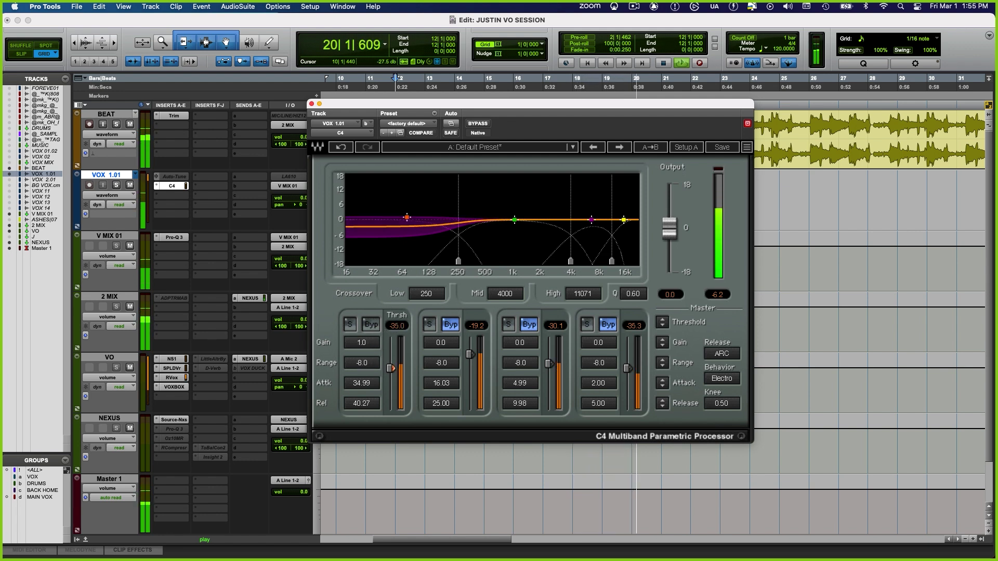
- Compare the low band bypassed and active while the vocal plays, and stop playback
click(371, 325)
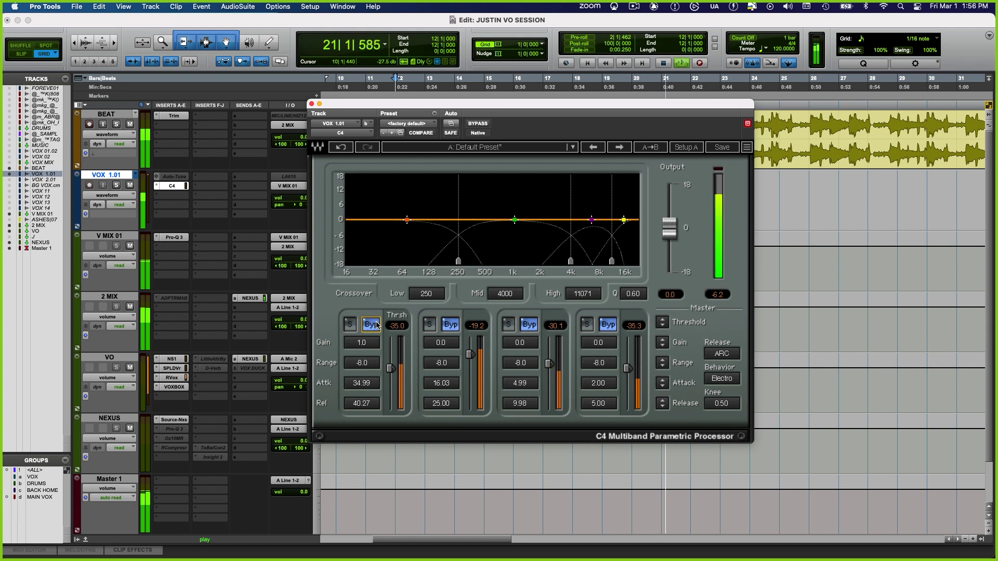
click(371, 325)
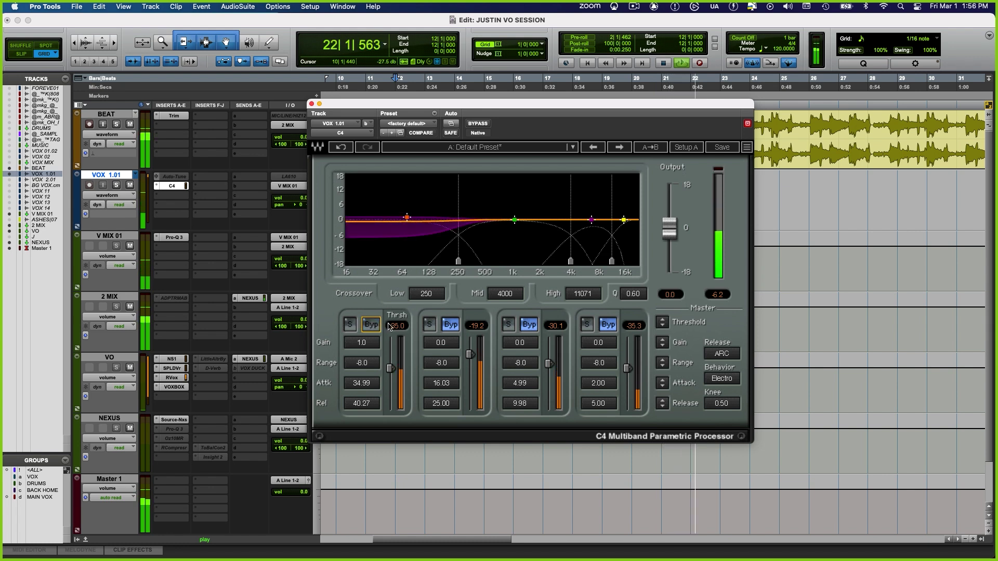
key(space)
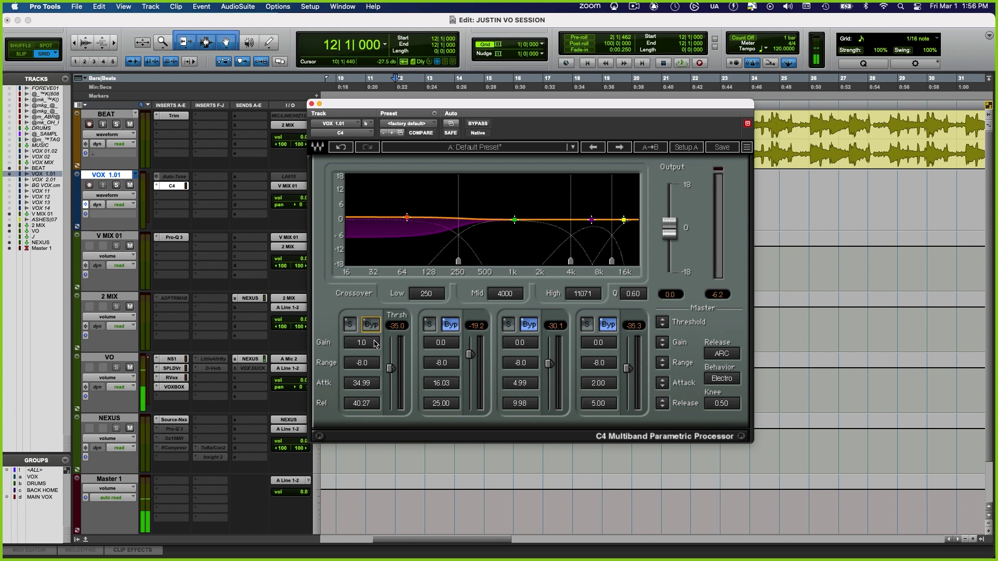
- Try cutting the low band's gain to -15.4 on the playing vocal, restore it to 1.0 and stop playback
drag(374, 345, 373, 367)
key(space)
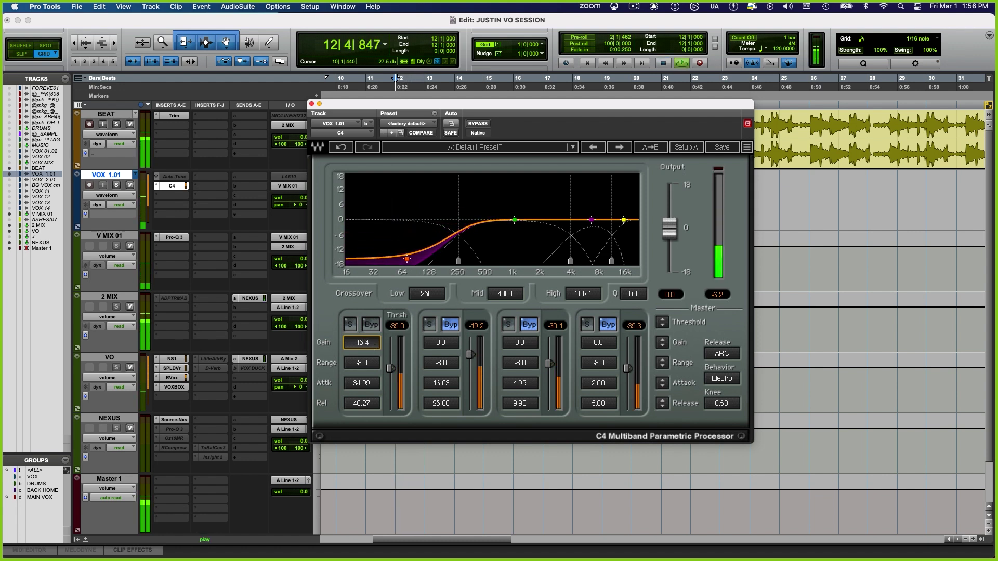
drag(373, 367, 373, 345)
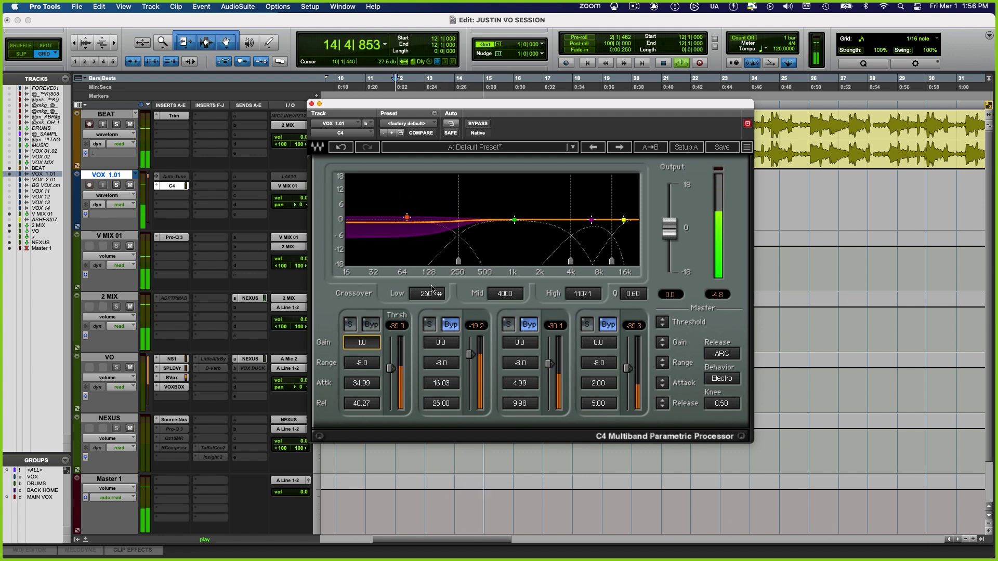
key(space)
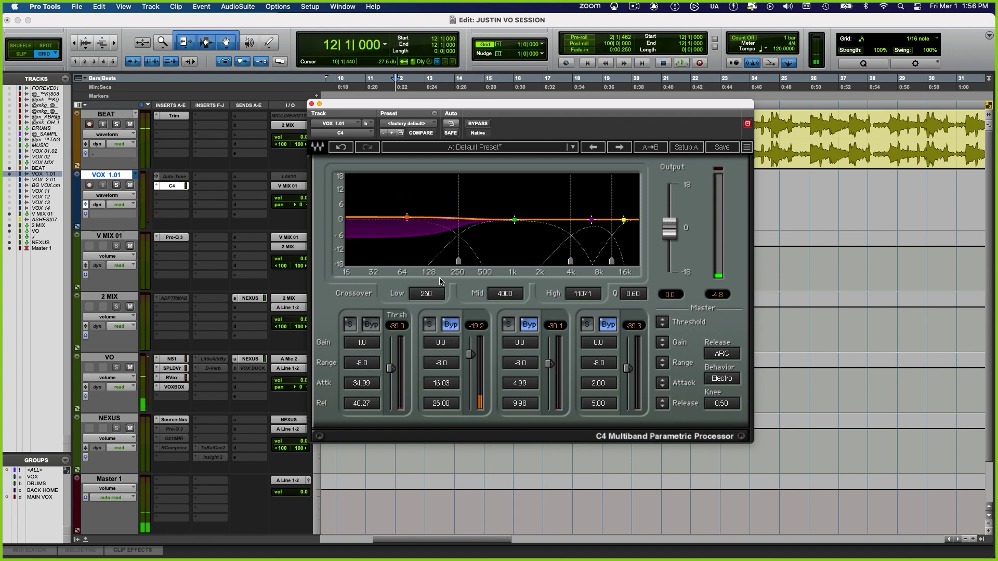
- Reactivate the second band, set the mid crossover to 1000 Hz, and set the band's threshold to -30.0 and gain to 0.5 during playback
click(450, 324)
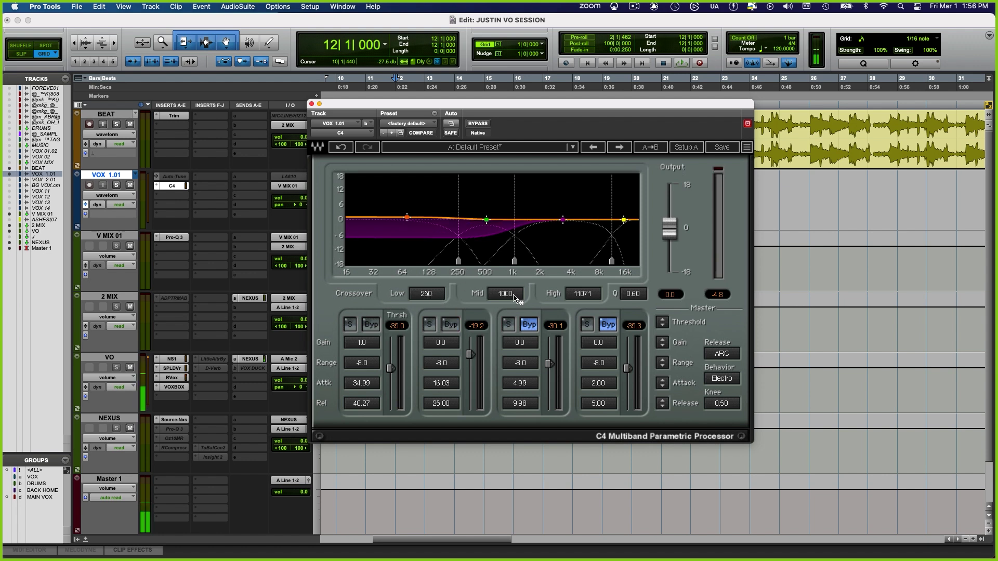
key(space)
drag(477, 326, 477, 340)
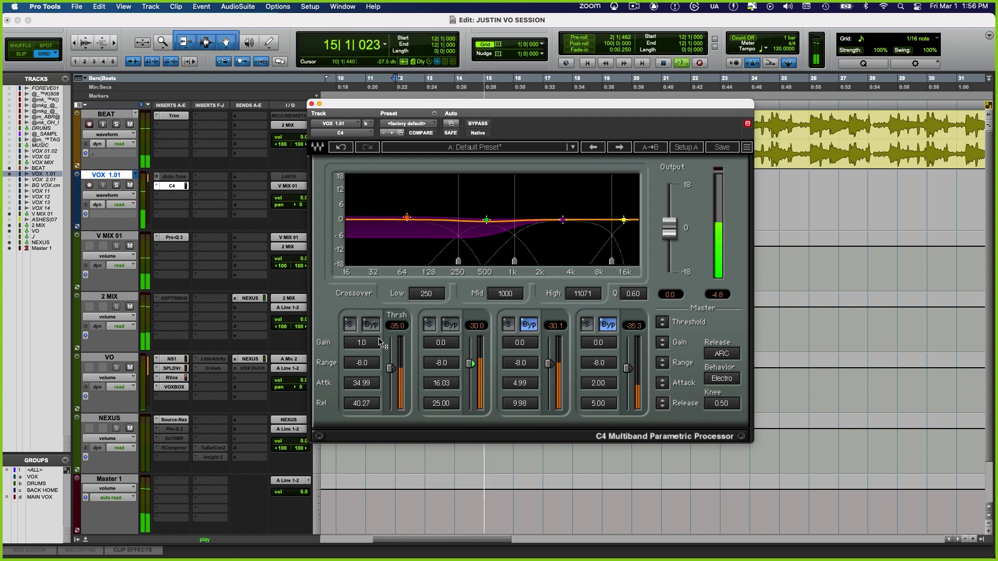
drag(441, 342, 440, 337)
- Compare the second band bypassed and active, solo it briefly, and stop playback
click(451, 326)
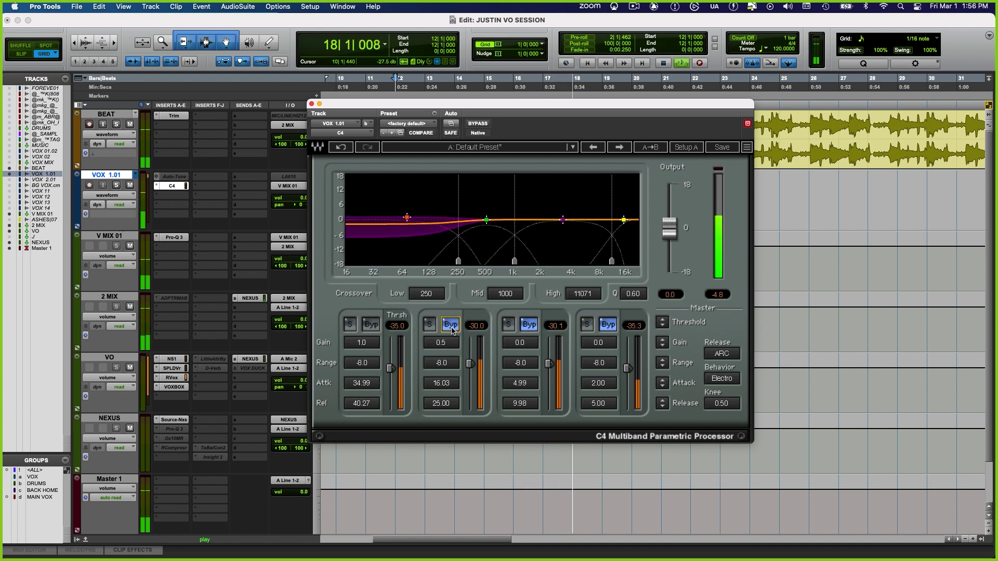
click(451, 326)
click(430, 328)
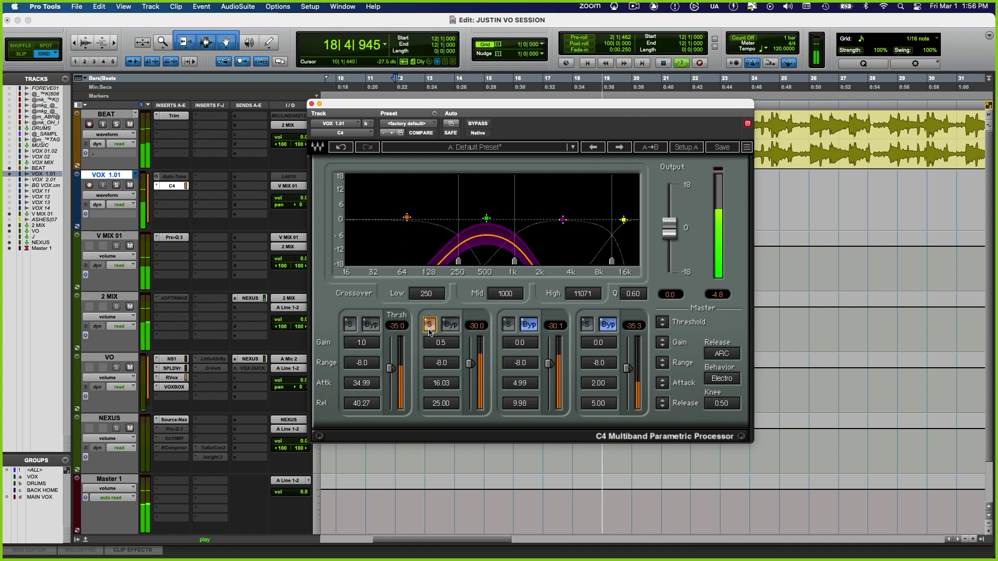
click(429, 327)
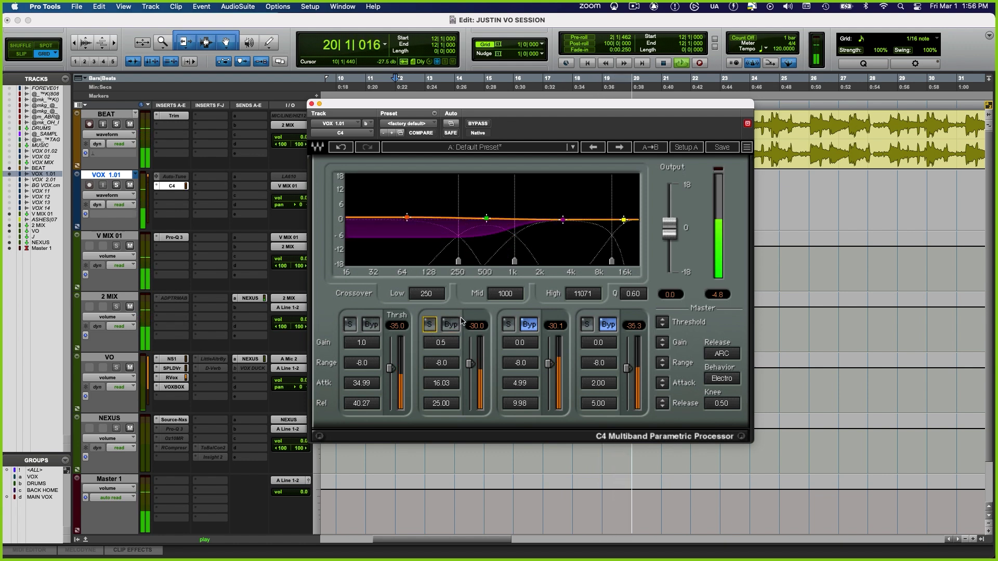
key(space)
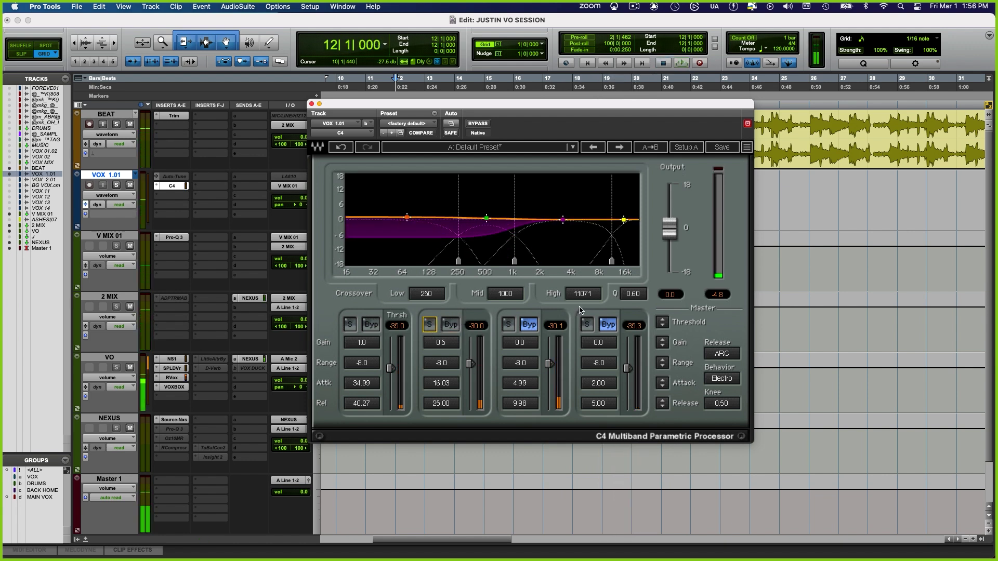
- Set the C4's high crossover to 8000 Hz
click(583, 294)
text(8000)
key(Return)
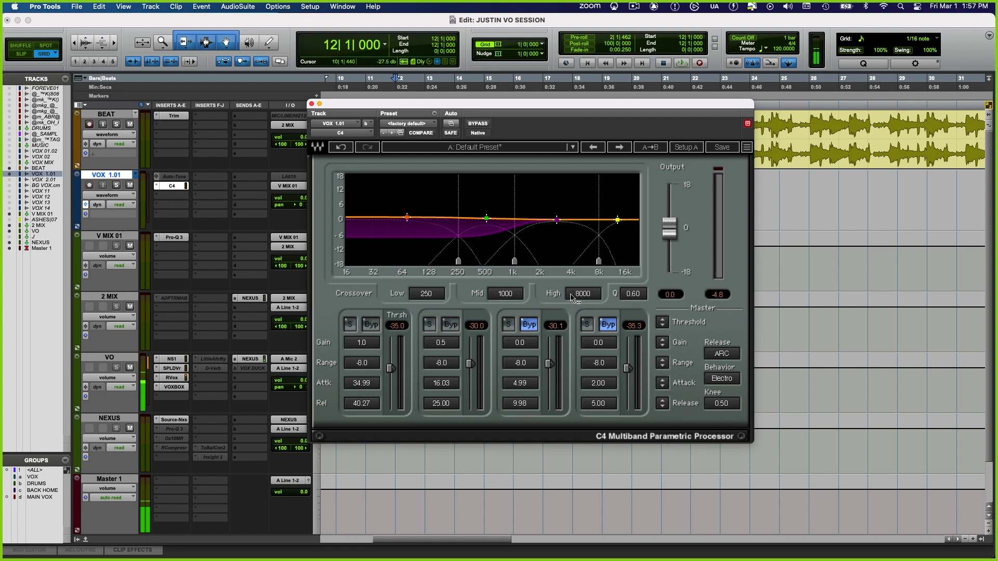
- Reactivate the third band, set its threshold to -30.0 and gain to 3.0 while the vocal plays, and stop playback
click(509, 325)
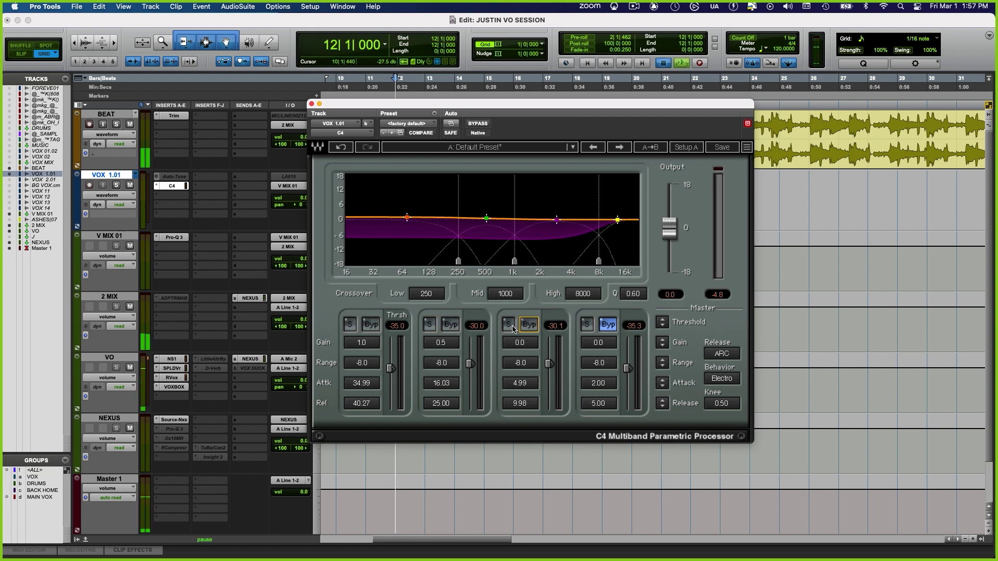
key(space)
click(509, 326)
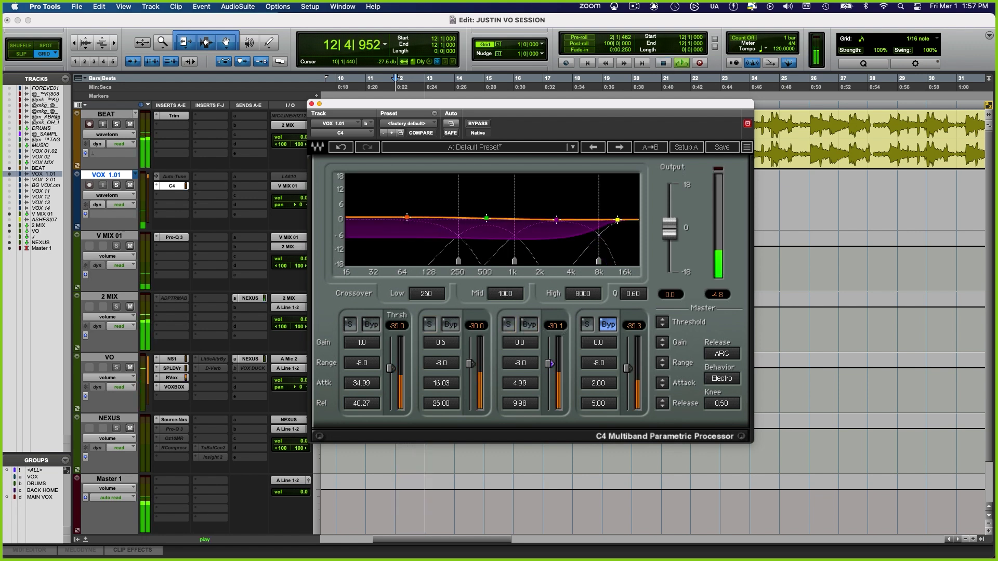
drag(532, 349, 532, 336)
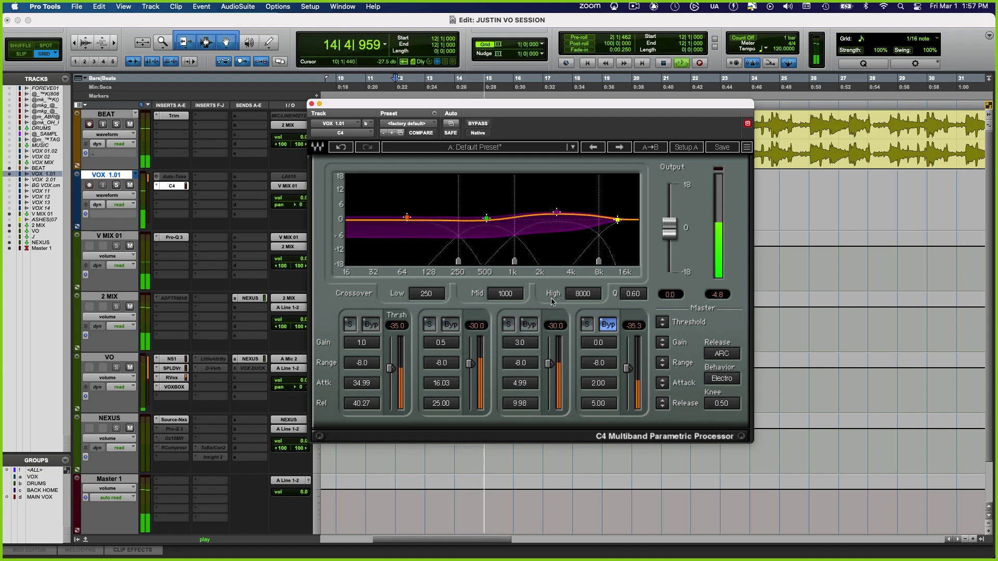
key(space)
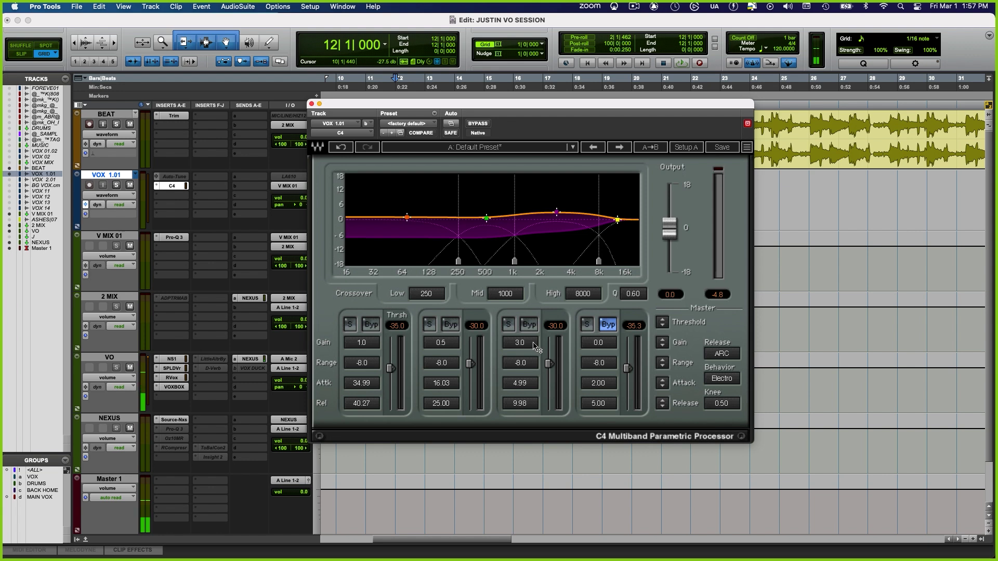
- Reactivate the fourth band and set its gain to 3.0, range to -9.9 and threshold to -45.0 during playback, stopping when done
click(608, 325)
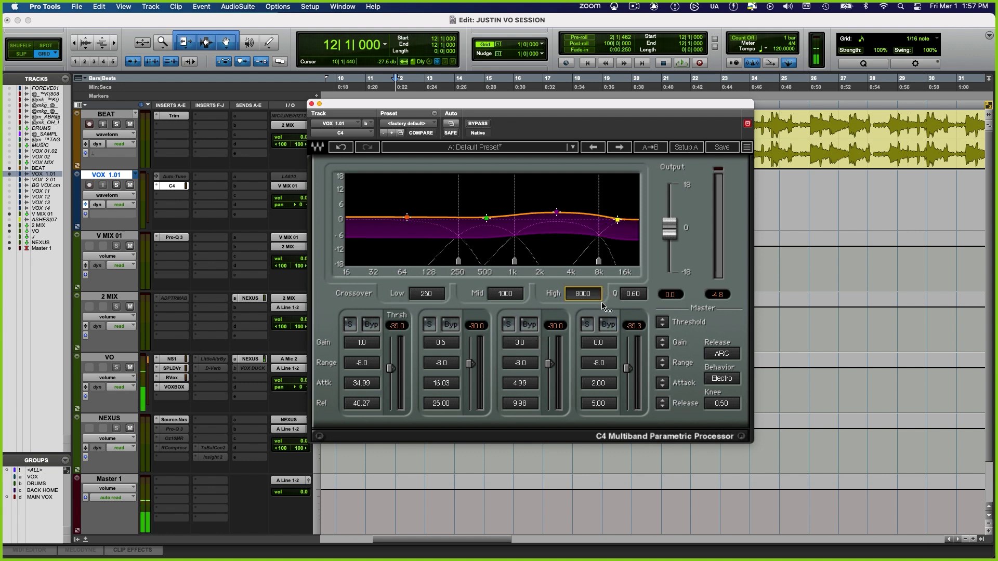
drag(598, 343, 599, 329)
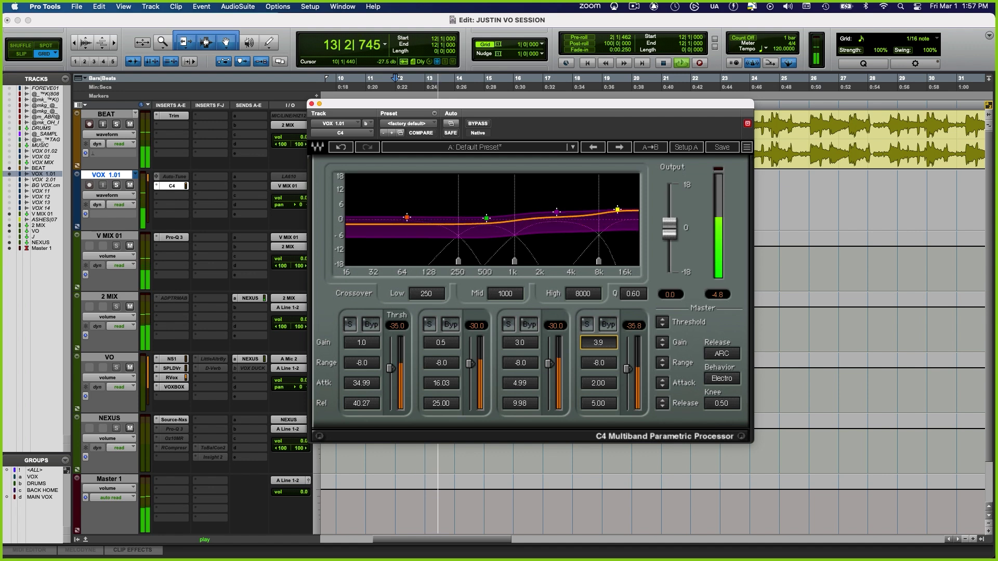
drag(599, 363, 630, 376)
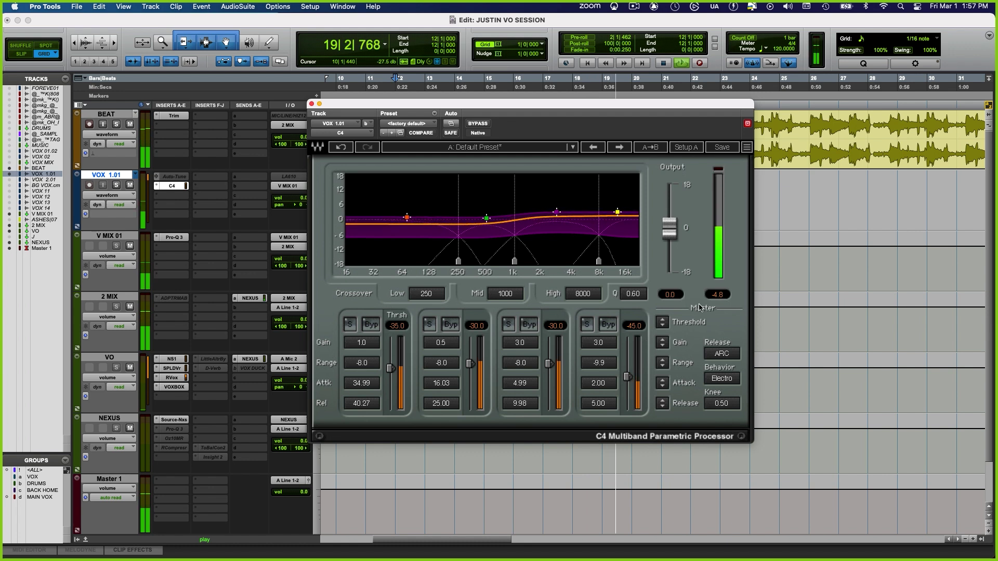
key(space)
- Raise all four band thresholds together to -33.9, -29.0, -29.0 and -43.9, keep the ARC release and set the behavior to Opto
drag(666, 324, 665, 321)
click(722, 354)
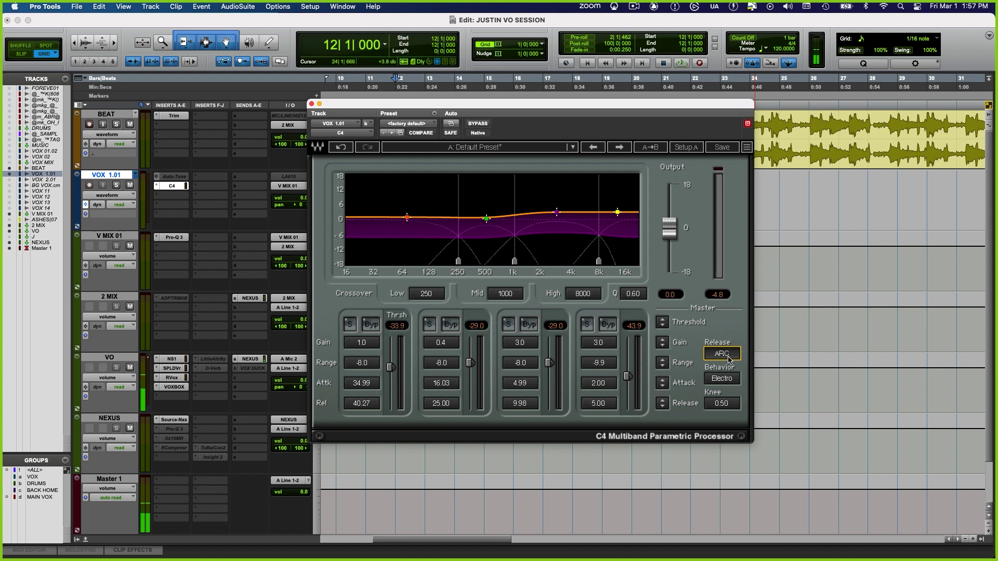
click(728, 358)
click(731, 382)
- Play the vocal, set the C4's output to 1.0, compare the plug-in bypassed and active, and stop playback
key(space)
key(space)
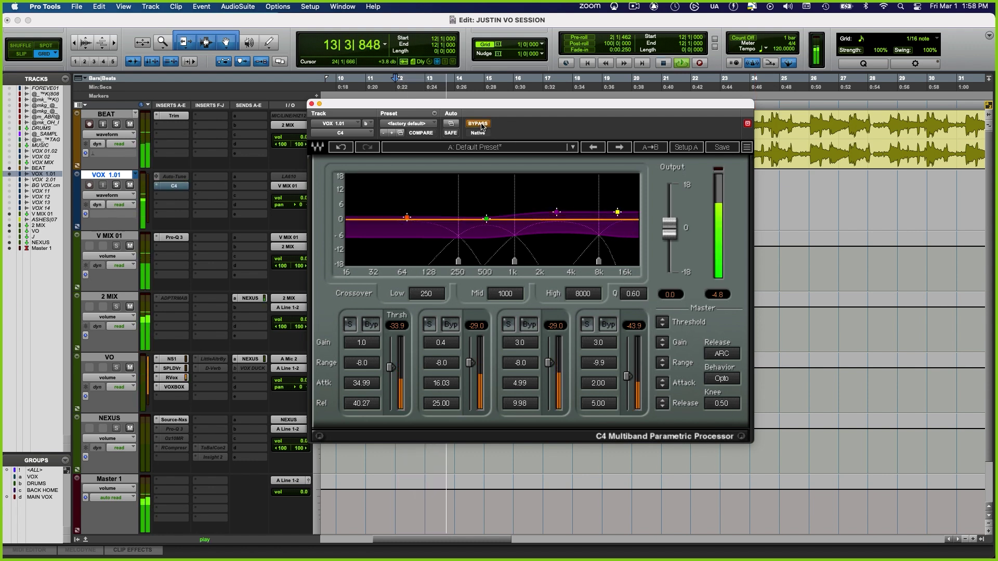
drag(669, 227, 669, 226)
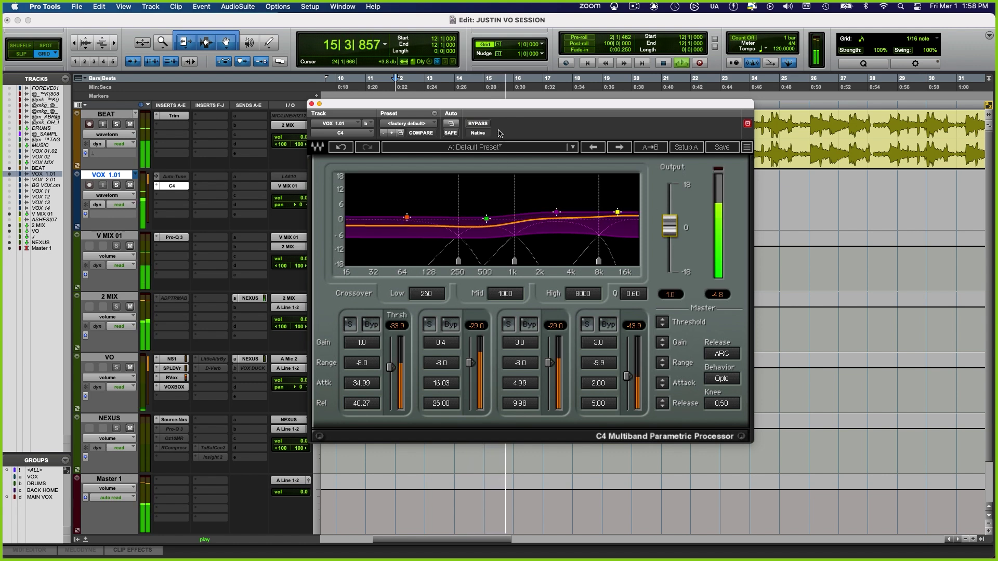
click(476, 124)
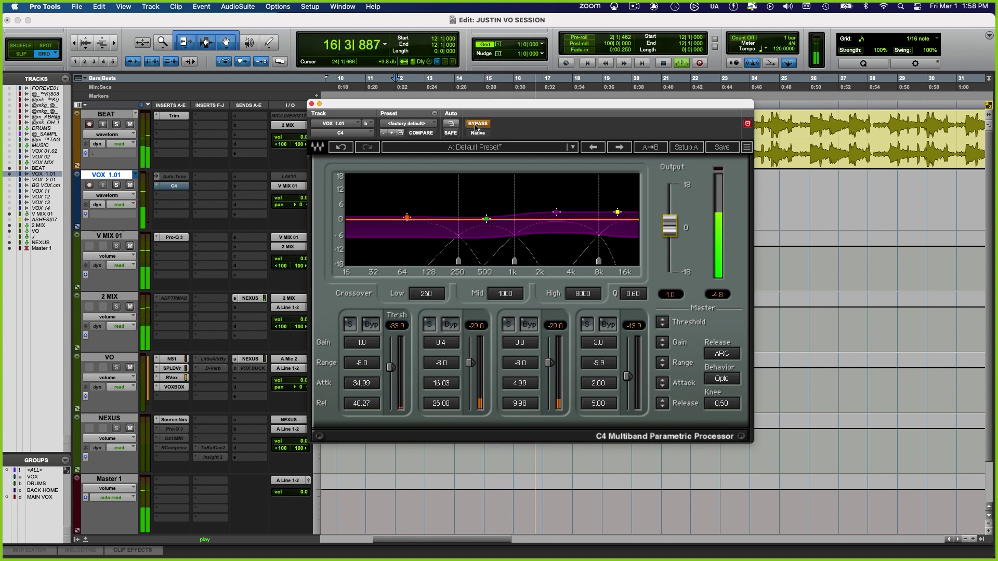
click(476, 124)
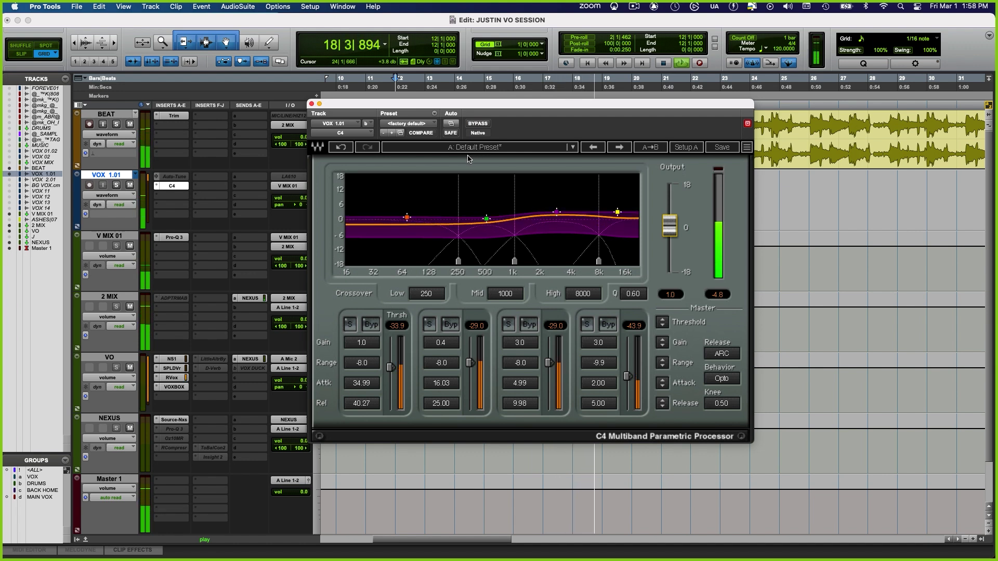
key(space)
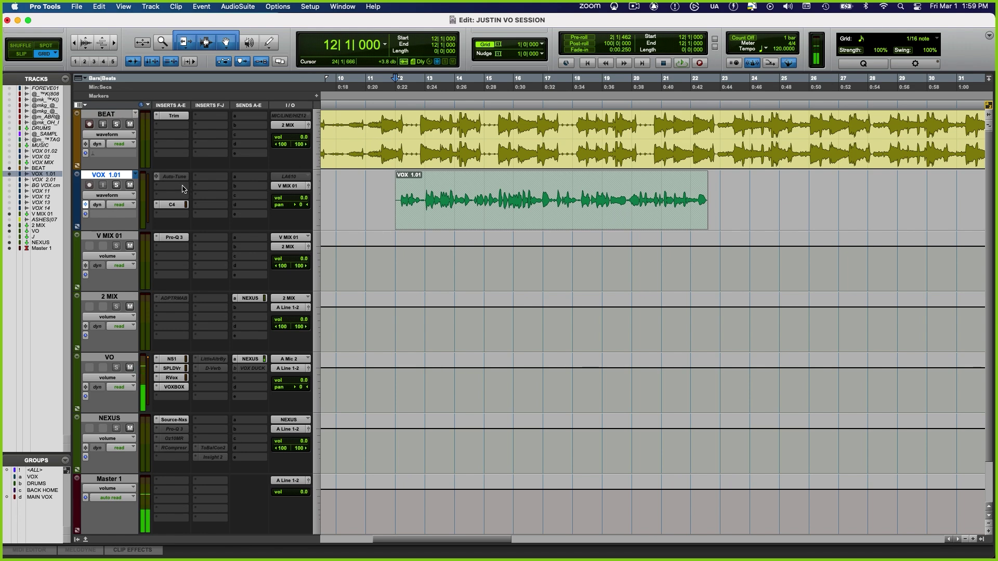
- Insert the mono CLA-76 compressor in the empty slot directly below Auto-Tune on the VOX 1.01 track
click(182, 190)
mouse_move(188, 187)
mouse_move(267, 19)
scroll(422, 348, down, 2)
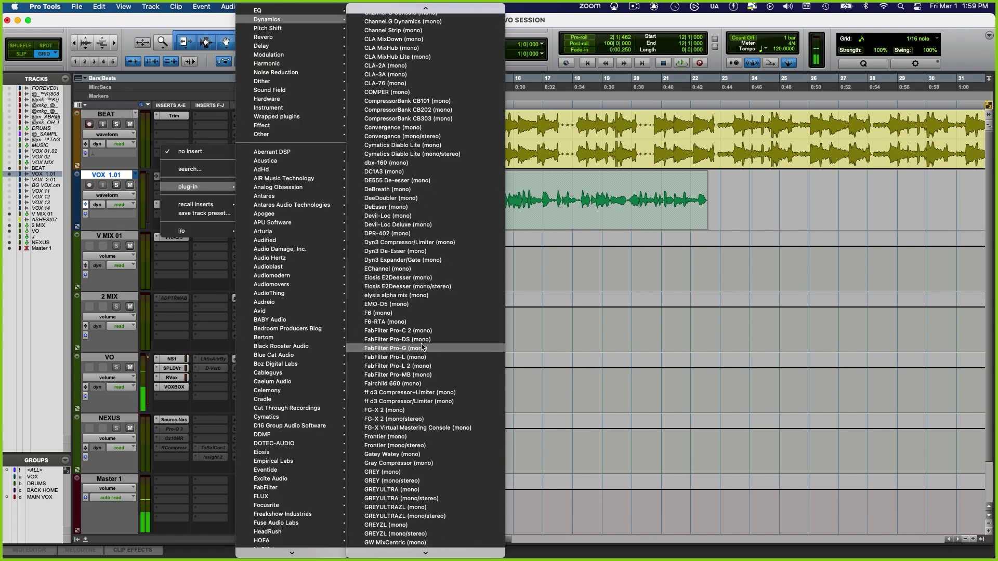
click(387, 83)
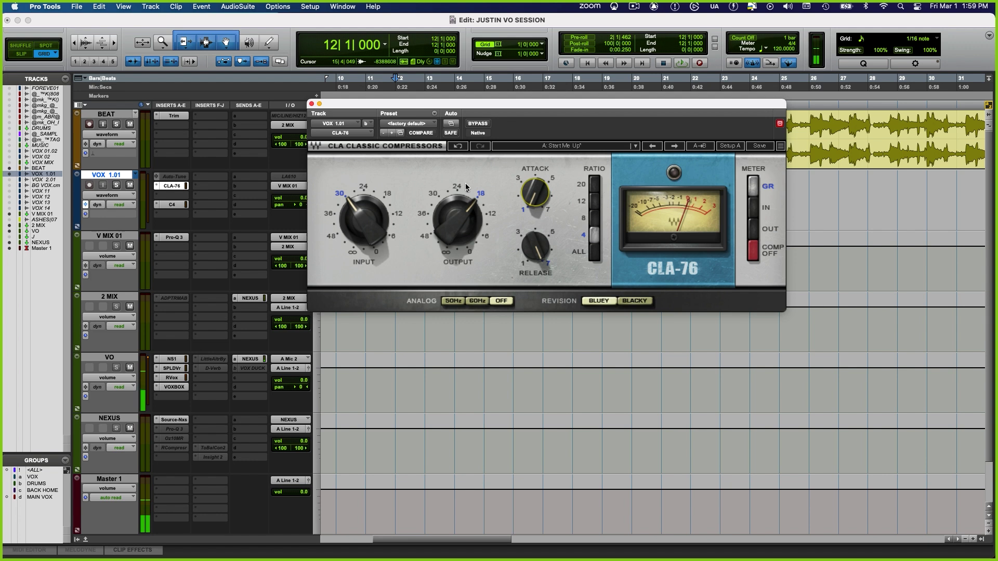
- Play the vocal, set the CLA-76's input to 36, set its attack near 3, reduce its release, and stop playback
key(space)
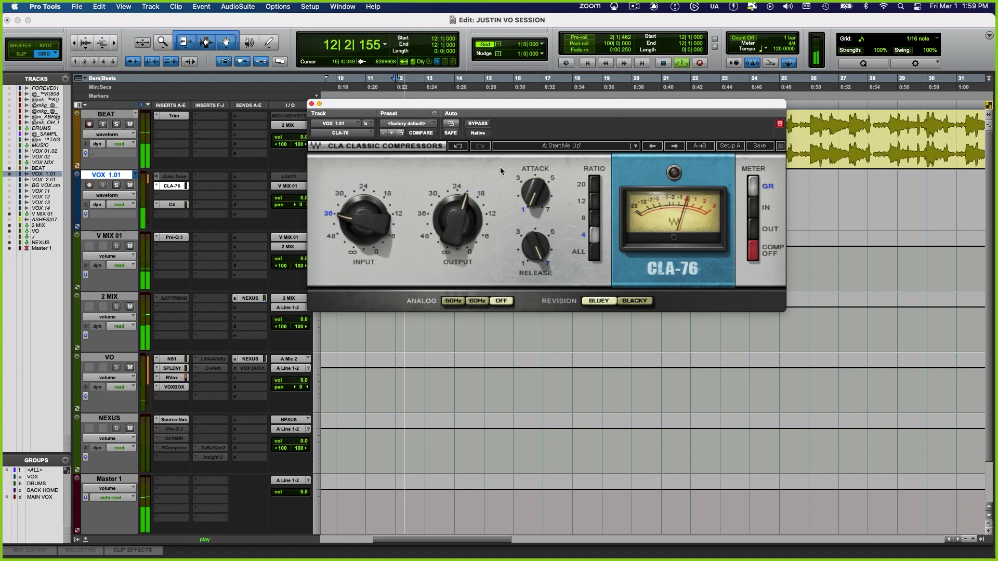
mouse_move(458, 221)
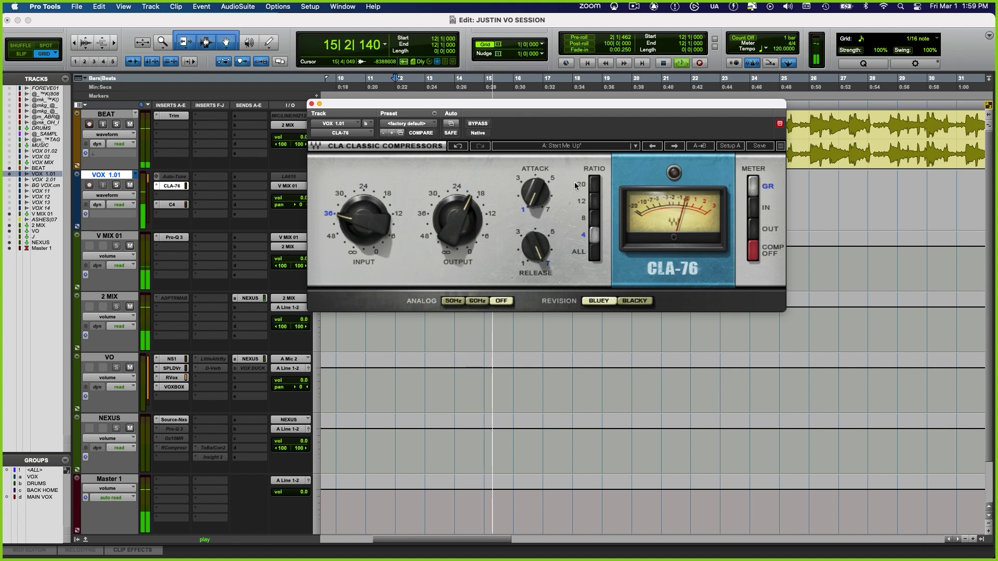
drag(535, 195, 548, 249)
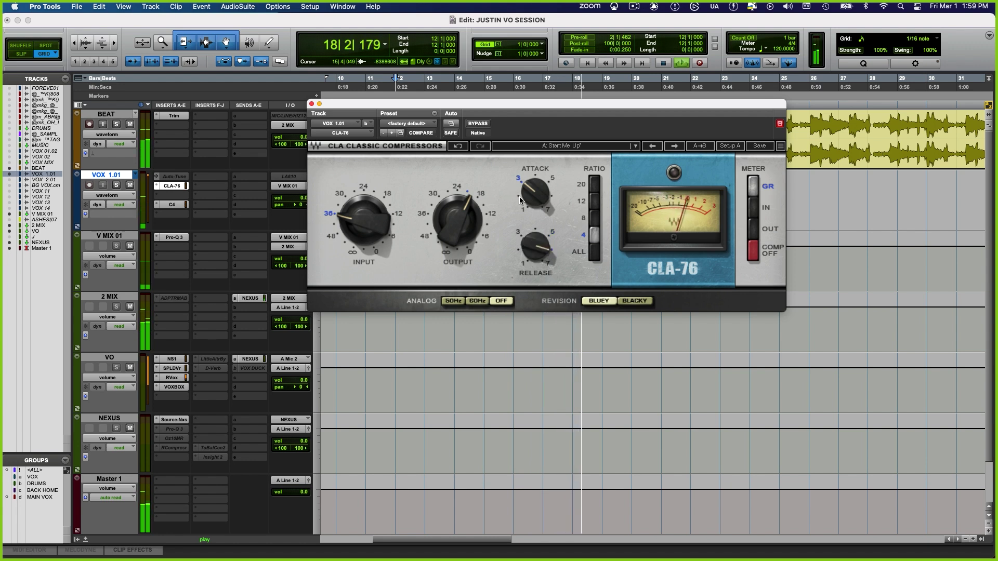
drag(520, 199, 513, 196)
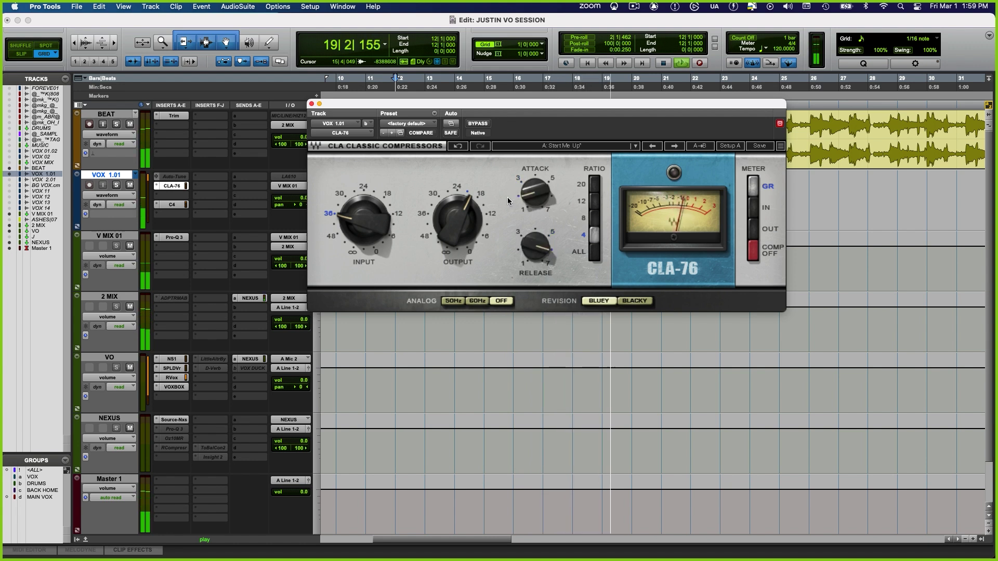
key(space)
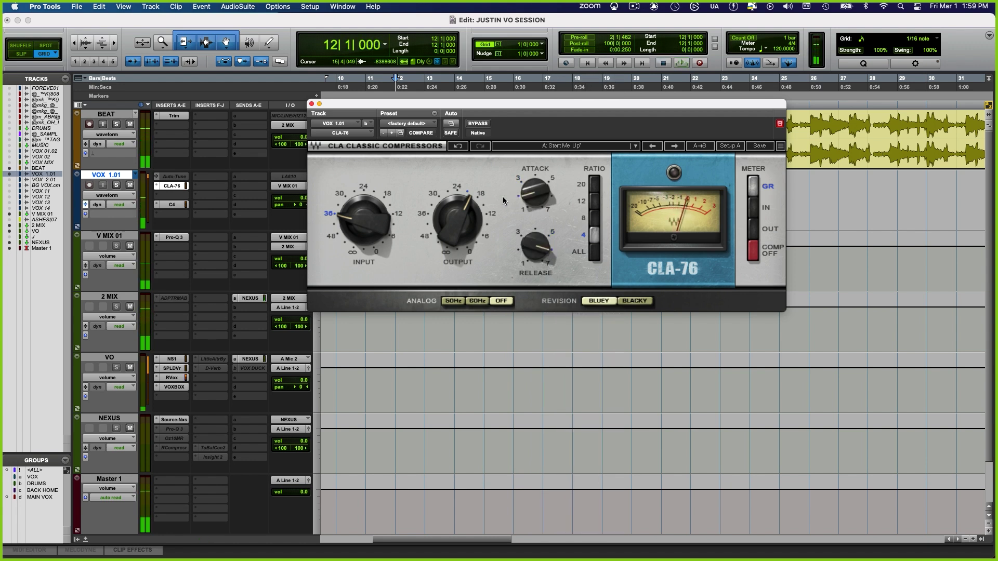
- Insert the mono CLA-2A compressor between the CLA-76 and C4 on the VOX 1.01 track
click(183, 197)
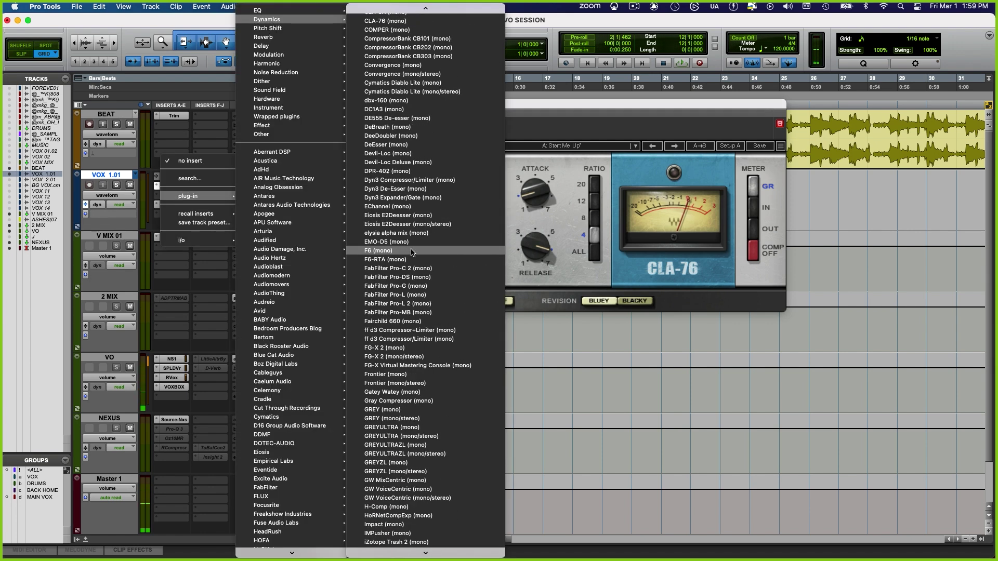
scroll(426, 253, up, 3)
click(385, 13)
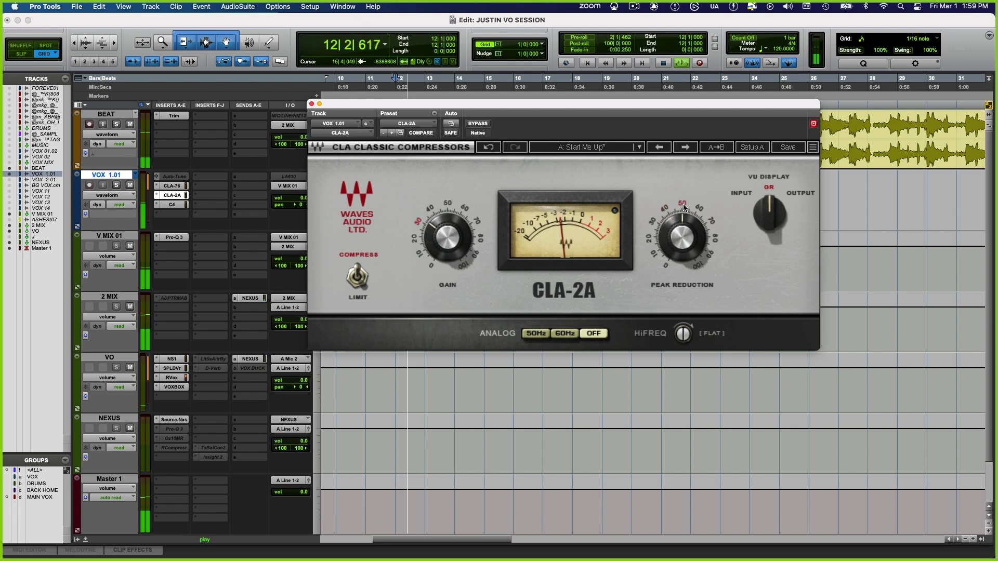
- Set the CLA-2A's gain to 35 while the vocal plays, and stop playback
click(429, 238)
text(40)
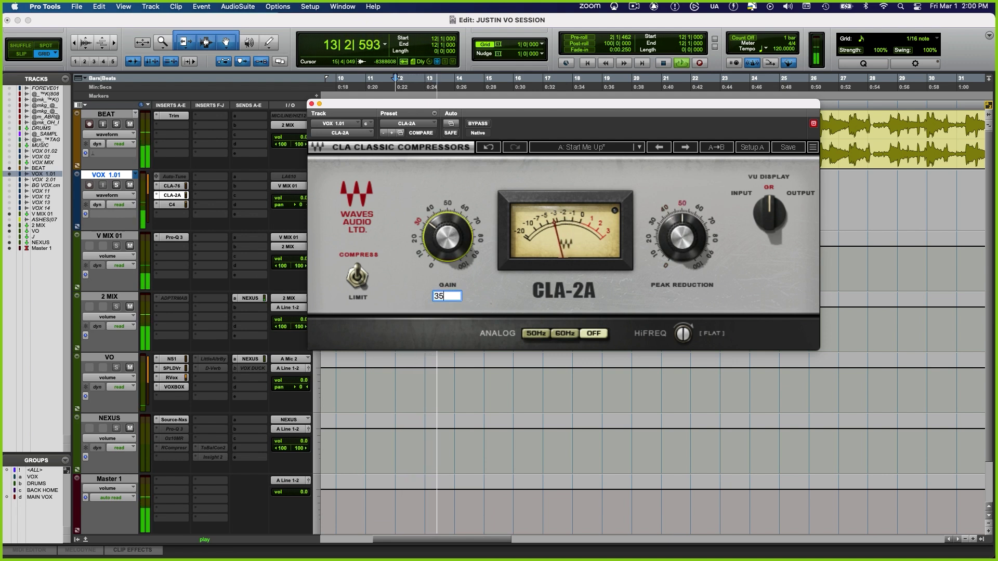
key(Return)
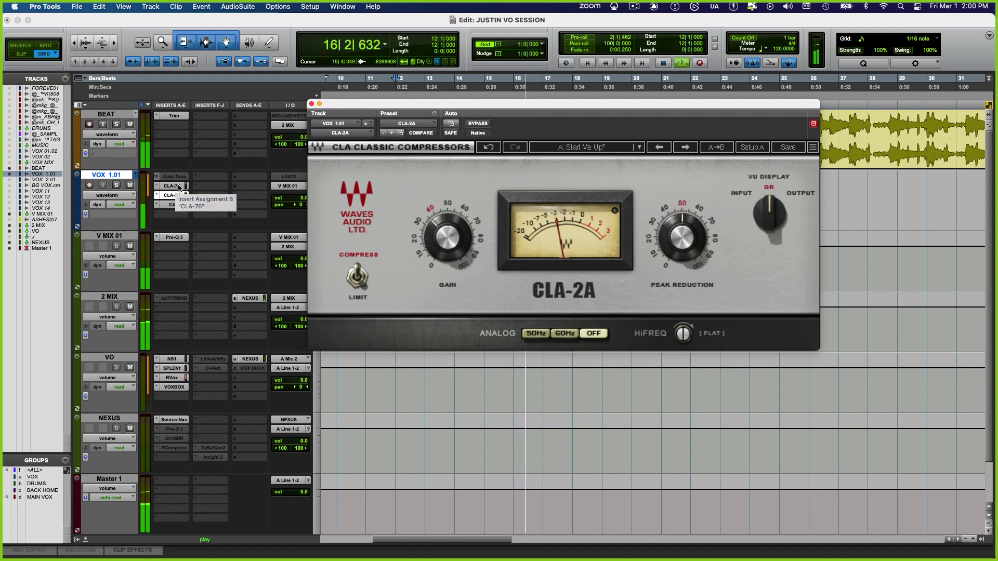
key(space)
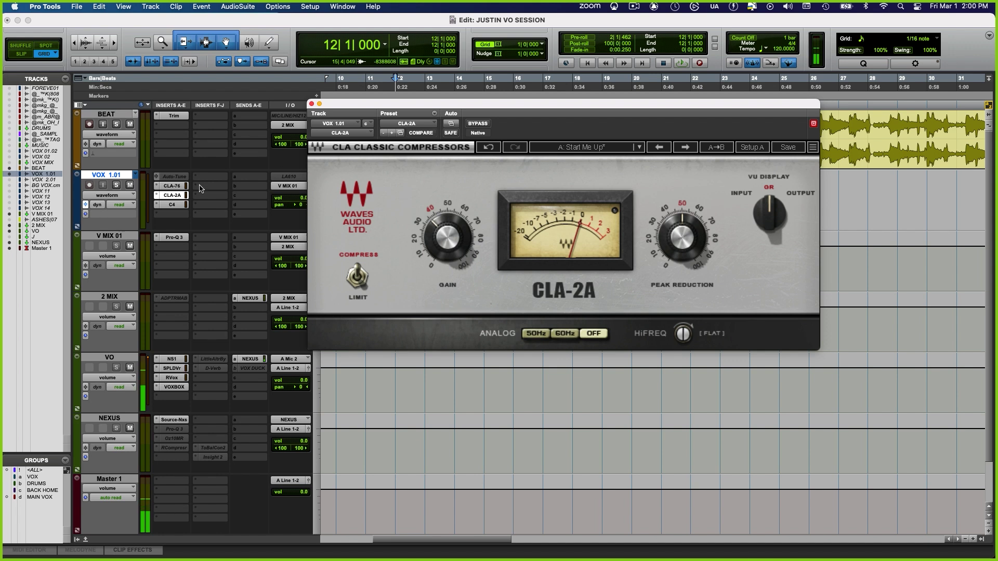
- Play the vocal, compare the CLA-76 and CLA-2A bypassed together and active, and stop playback
key(space)
super+click(178, 195)
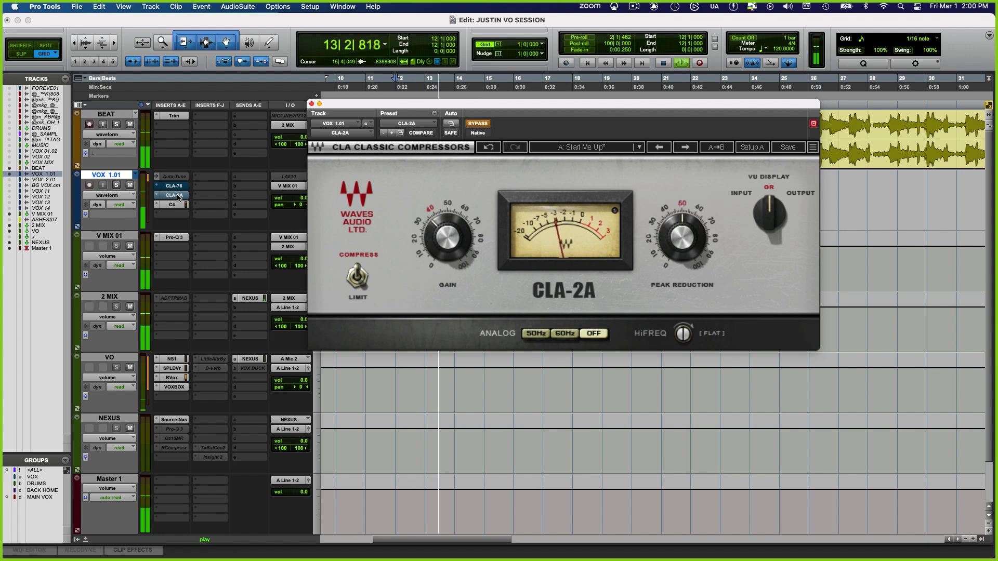
super+click(179, 196)
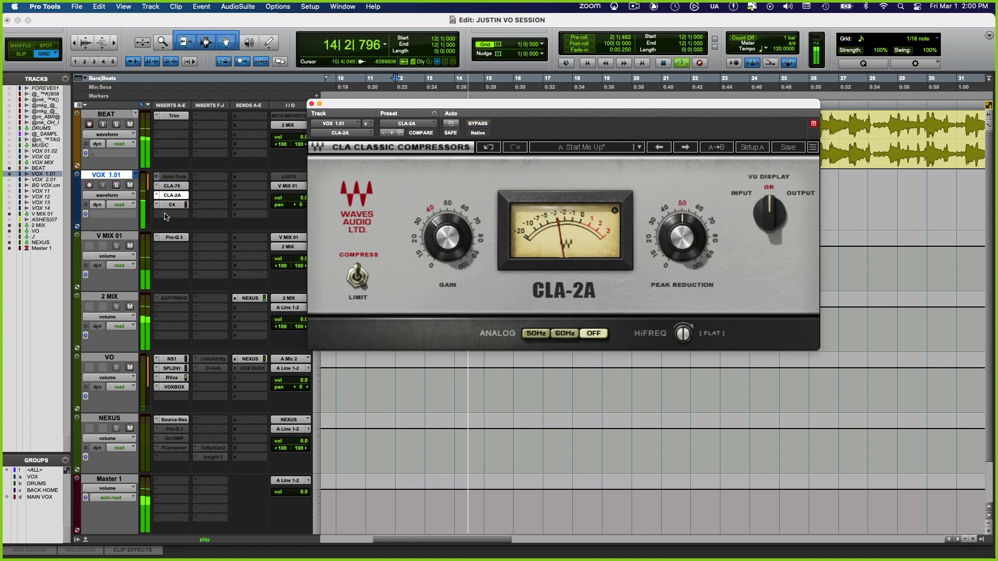
mouse_move(447, 237)
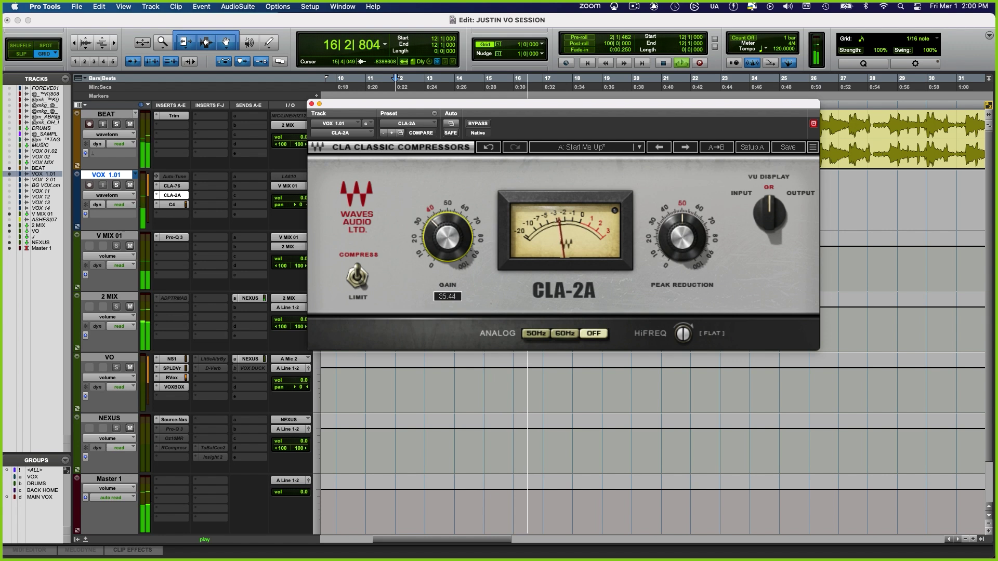
key(space)
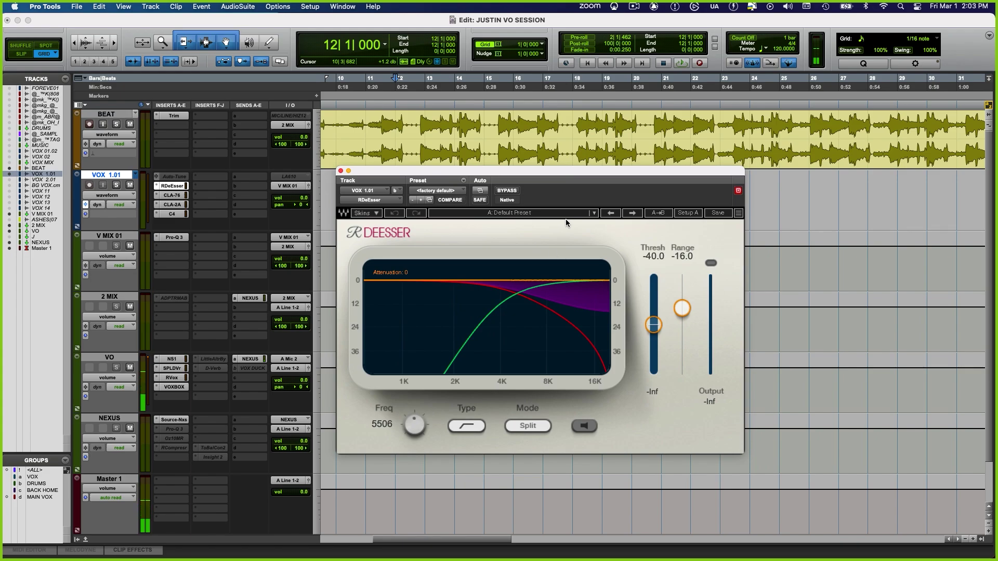
- Switch the RDeEsser to WideBand mode, set its threshold to -37.7 while the vocal plays, and stop playback
click(539, 430)
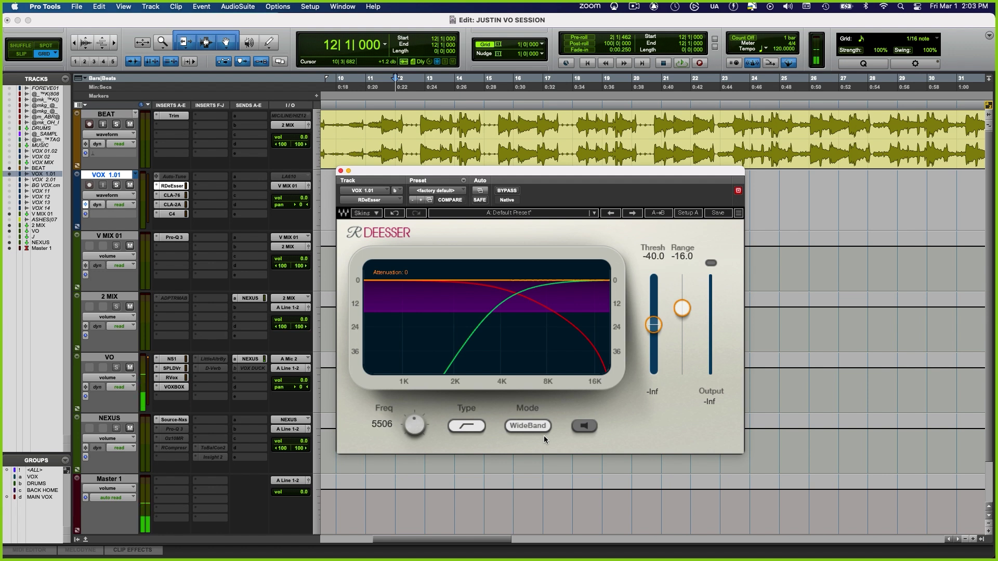
key(space)
drag(653, 325, 653, 321)
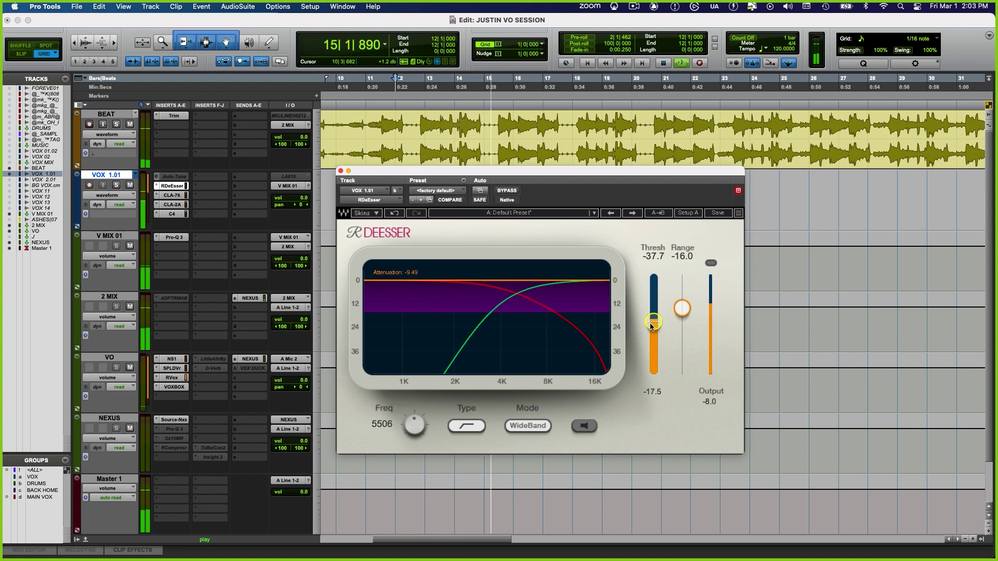
key(space)
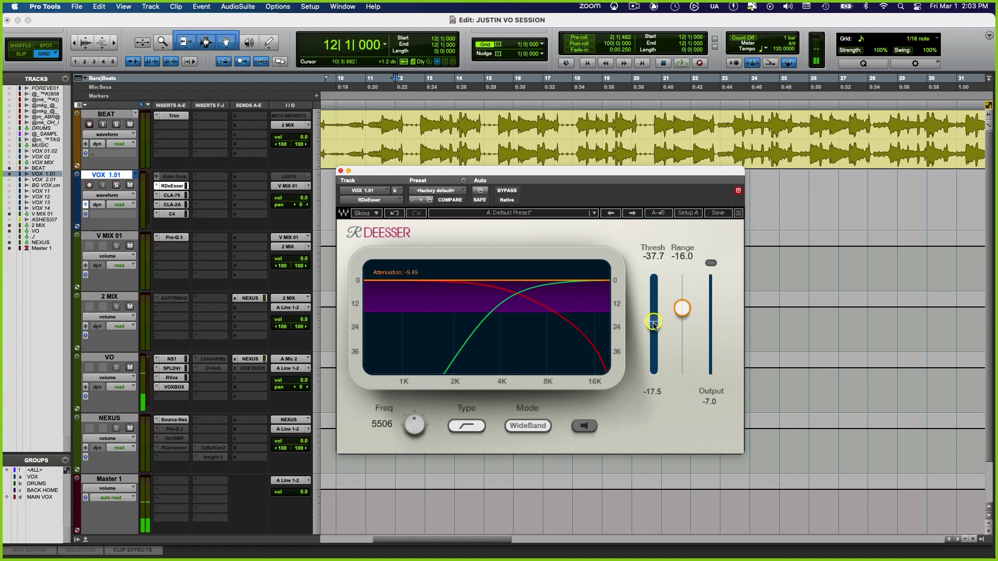
- Switch the RDeEsser to Split mode, set its threshold to -37.6, try the sidechain listen control during playback, and stop
click(527, 426)
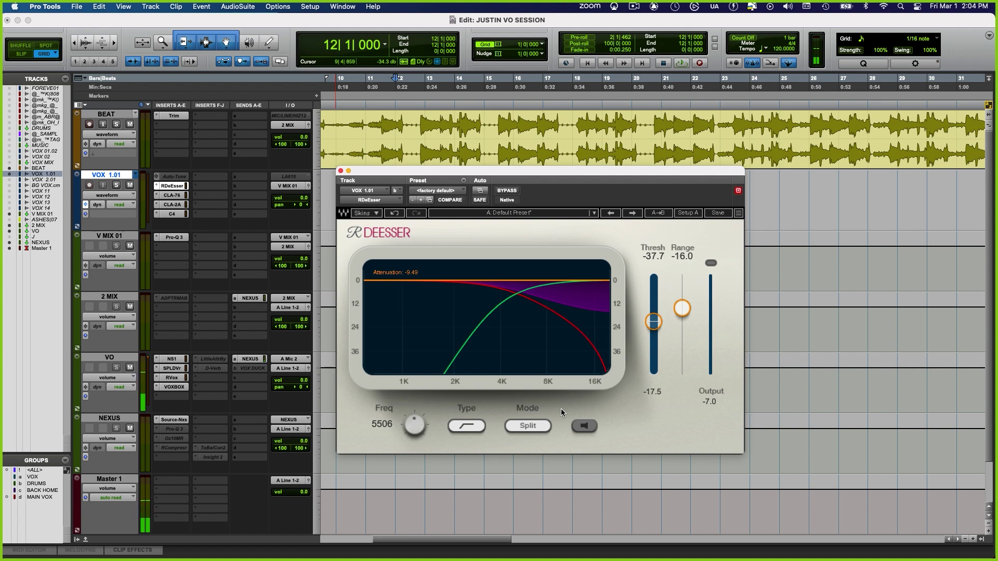
key(space)
drag(653, 322, 655, 327)
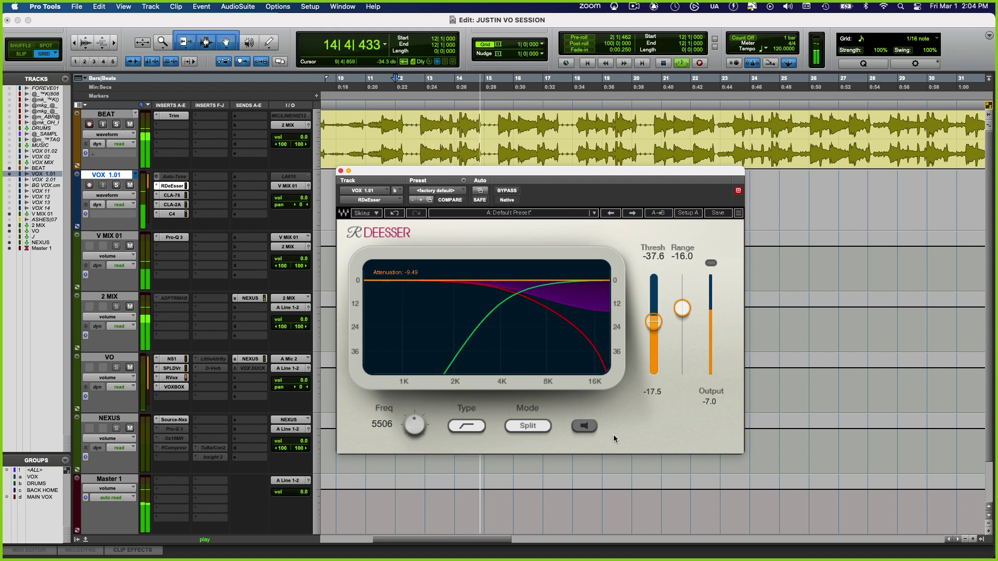
click(584, 430)
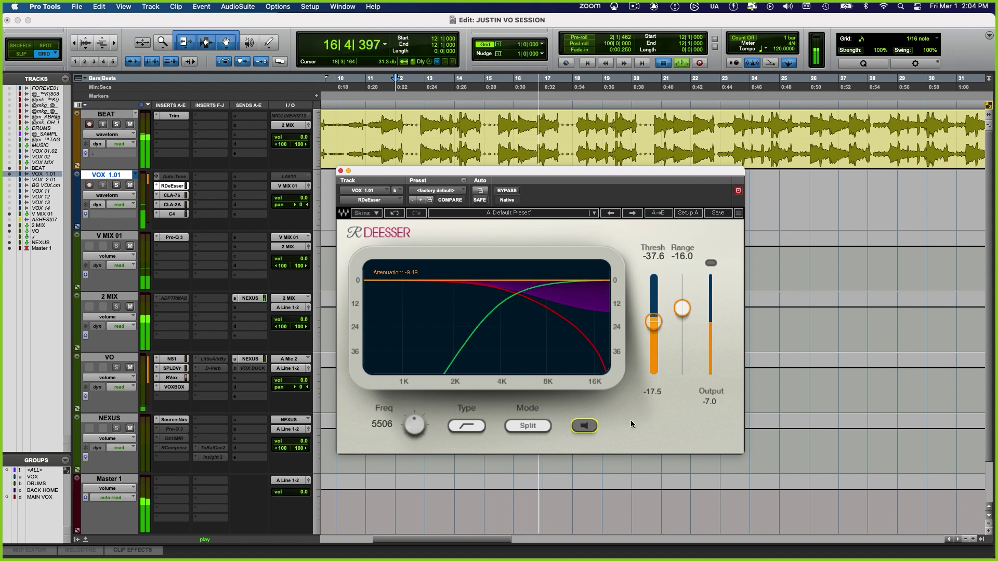
key(space)
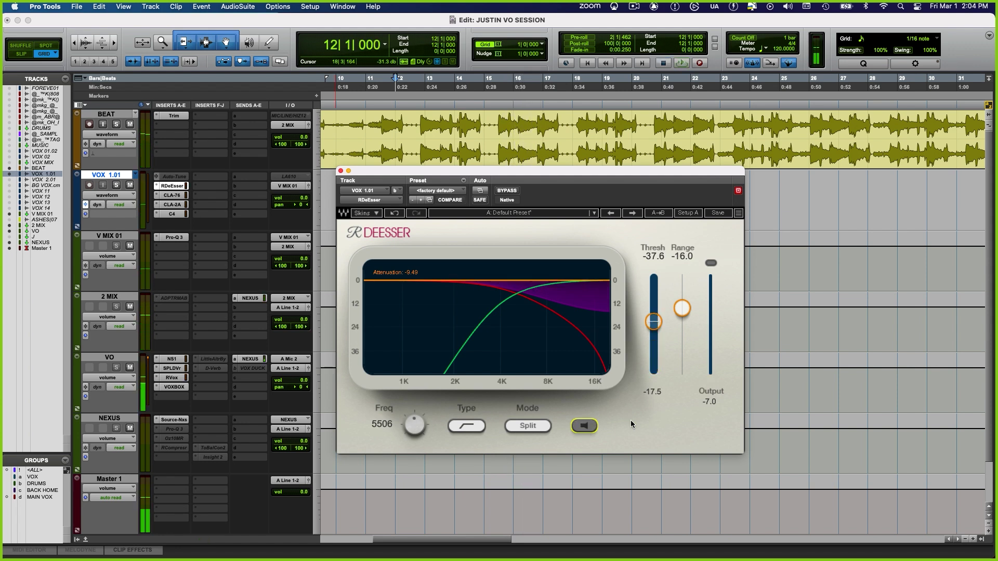
- Set the RDeEsser's threshold to -34.9, range to -14.4 and type to band, sweep the frequency from 6751 to 2013 during playback, and stop
drag(656, 322, 682, 305)
mouse_move(415, 425)
mouse_down()
mouse_move(414, 434)
mouse_move(415, 425)
mouse_up()
click(465, 427)
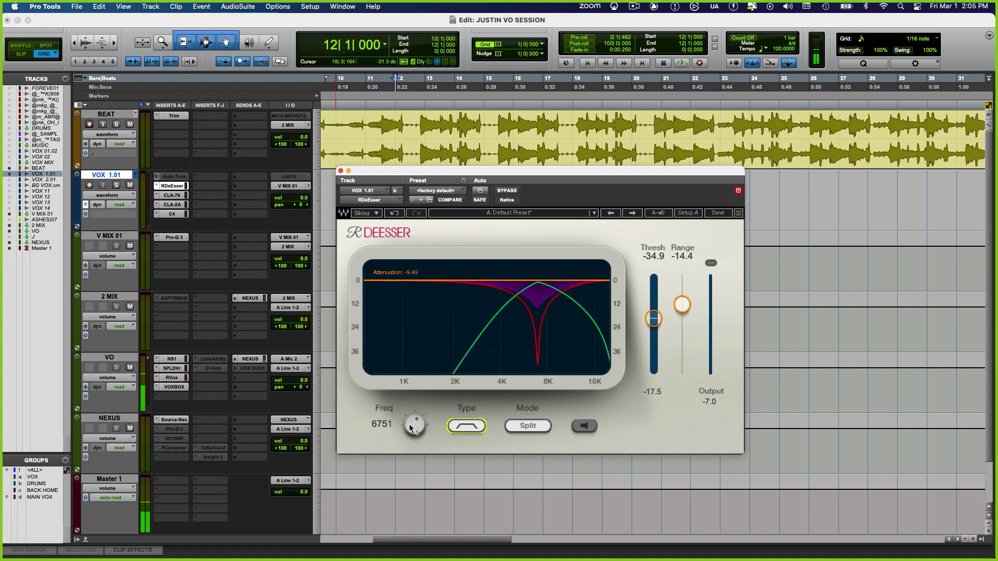
key(space)
mouse_move(414, 425)
mouse_down()
mouse_move(410, 458)
mouse_move(410, 422)
mouse_up()
key(space)
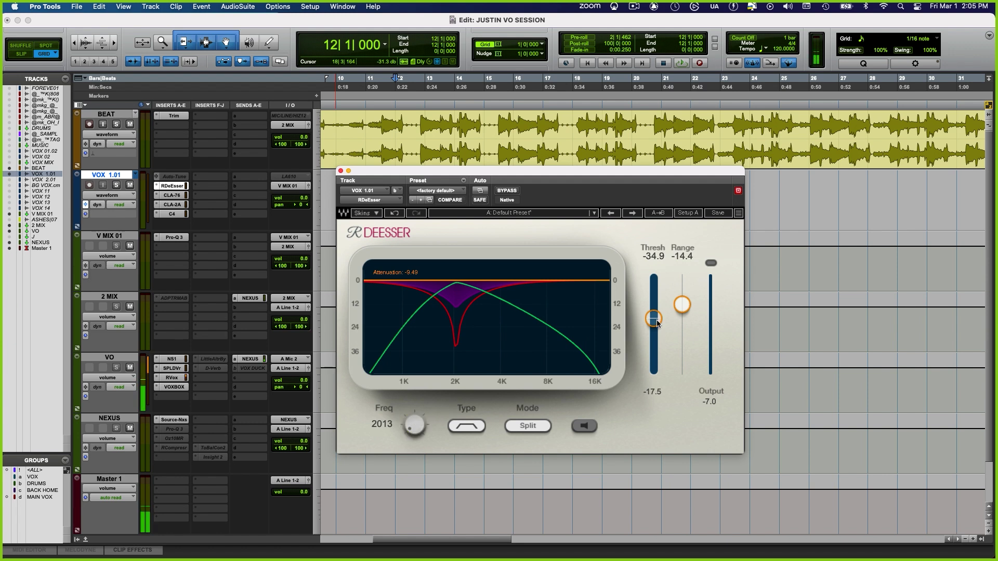
- Restore the RDeEsser's high-frequency type at 5506 with range -16.0, set its threshold to -35.0 while auditioning the vocal, and stop playback
key(space)
drag(657, 322, 653, 313)
key(space)
key(space)
drag(653, 325, 653, 317)
key(space)
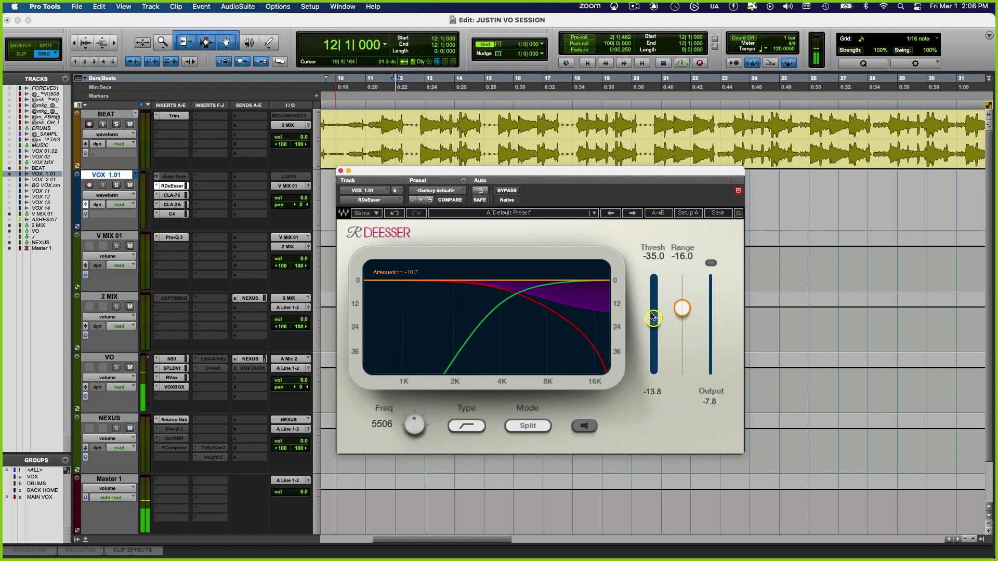
key(space)
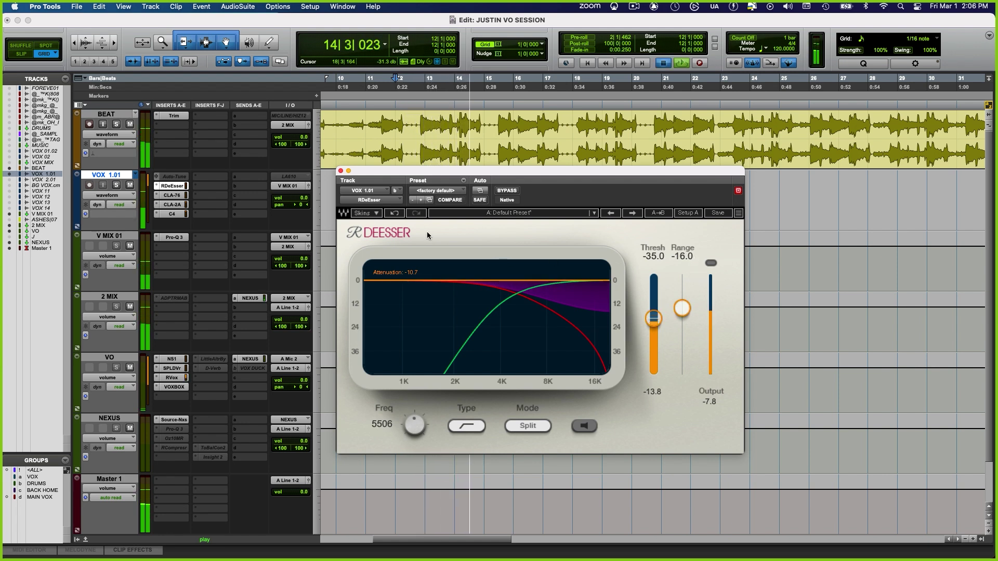
key(space)
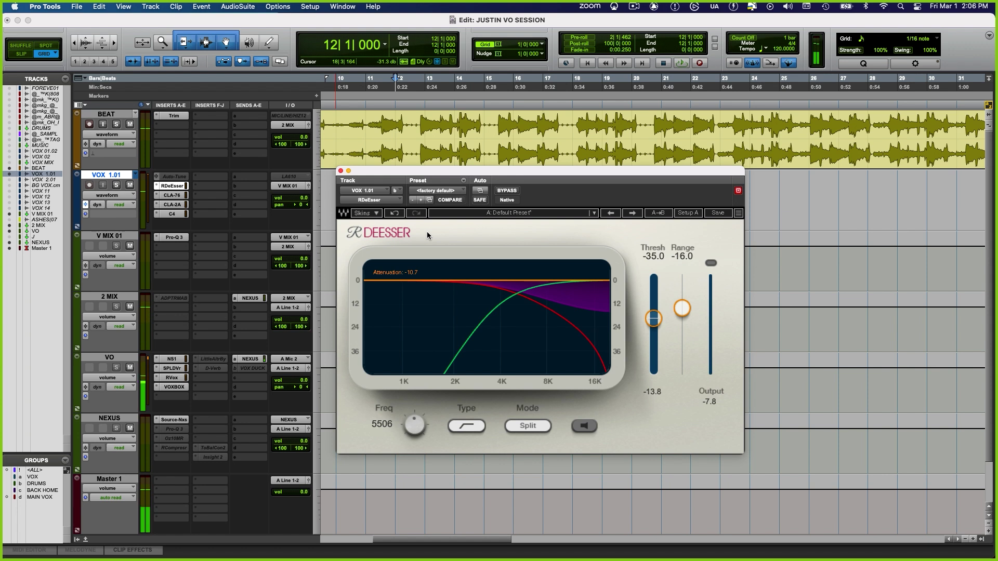
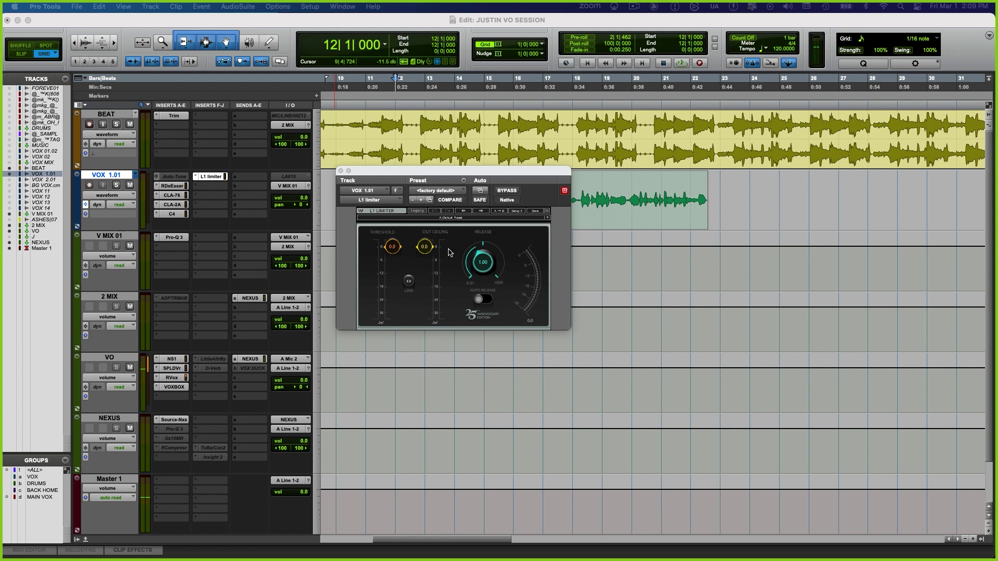
- Set the L1 limiter's release to 0.01, try a threshold of -14.9, and reset the threshold to 0.0
drag(481, 262, 480, 285)
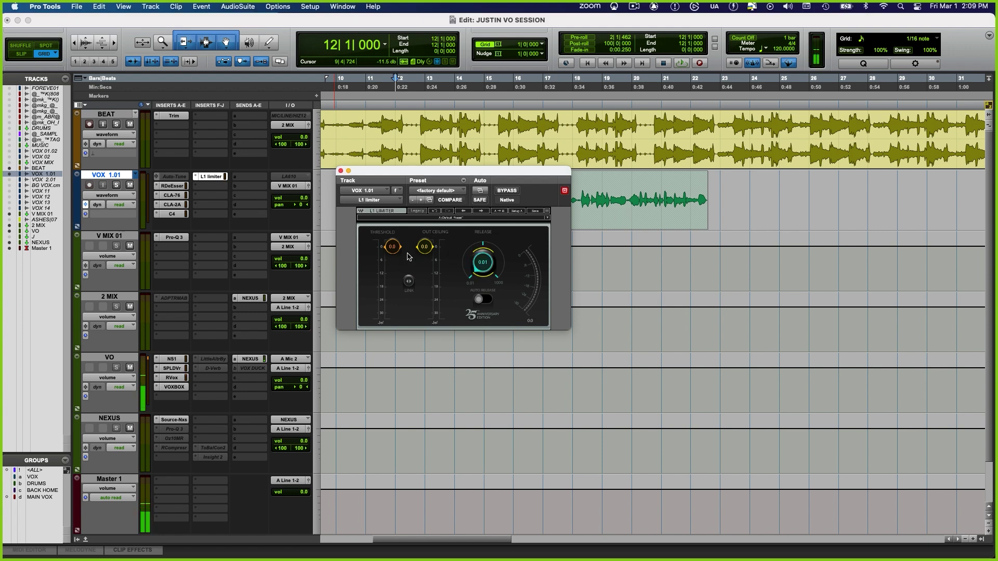
drag(392, 246, 392, 279)
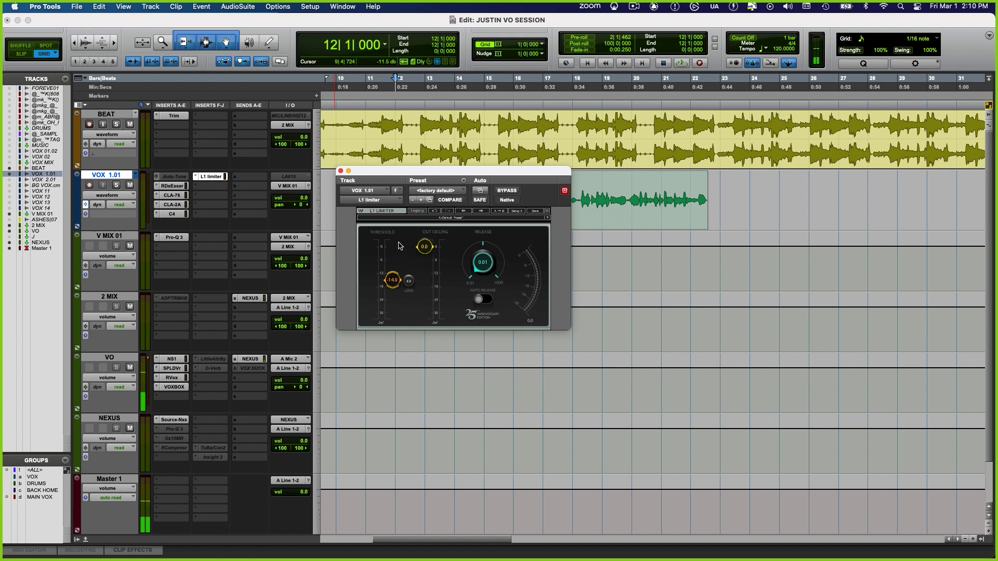
alt+click(395, 280)
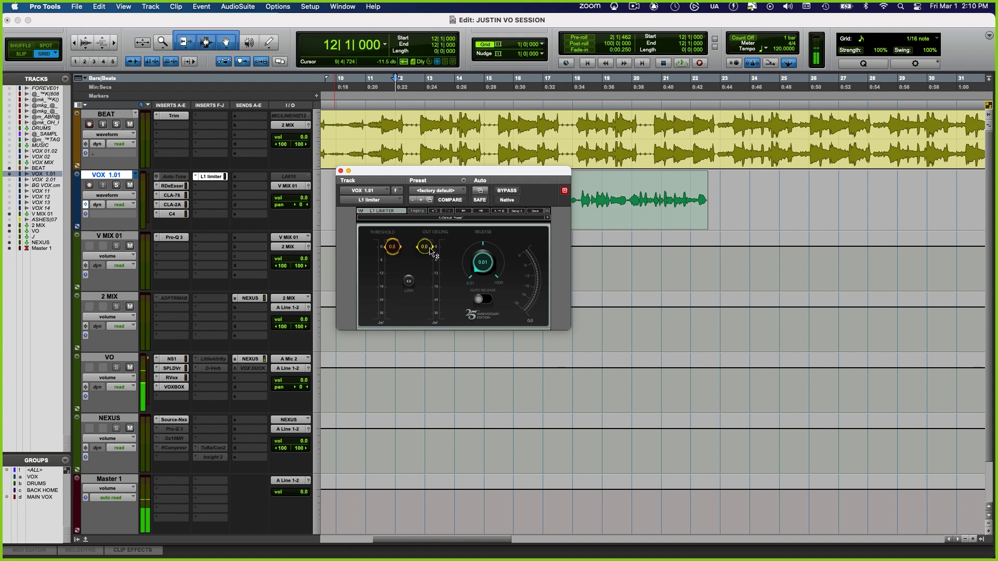
- Try the L1 limiter's threshold and ceiling link, audition the vocal, and lower both linked controls together to -11.0
click(410, 284)
click(409, 281)
drag(393, 254, 394, 253)
key(space)
key(space)
click(409, 281)
key(space)
drag(393, 247, 392, 267)
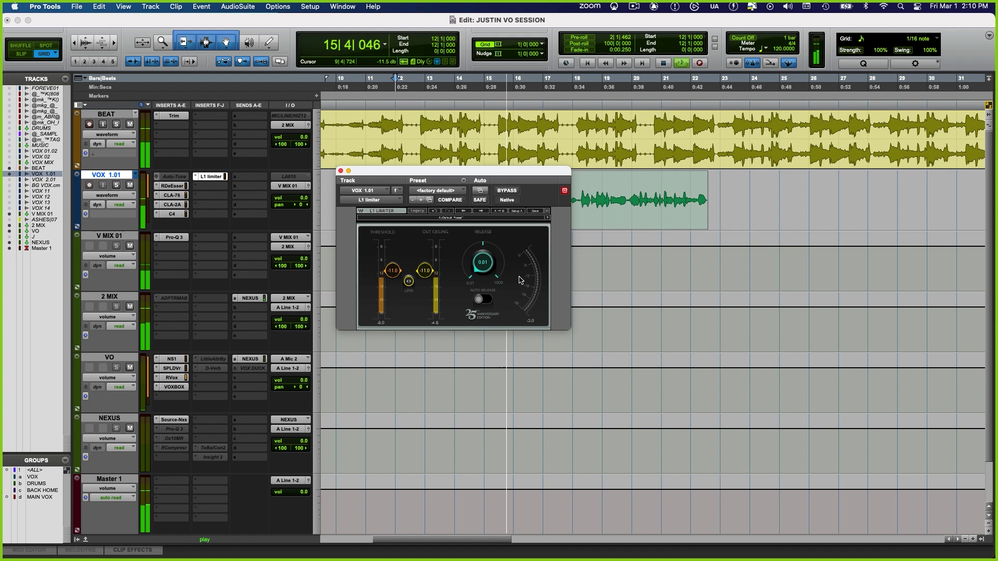
- View the L1 limiter's interface size options without choosing a new size, and stop playback
click(548, 213)
click(548, 213)
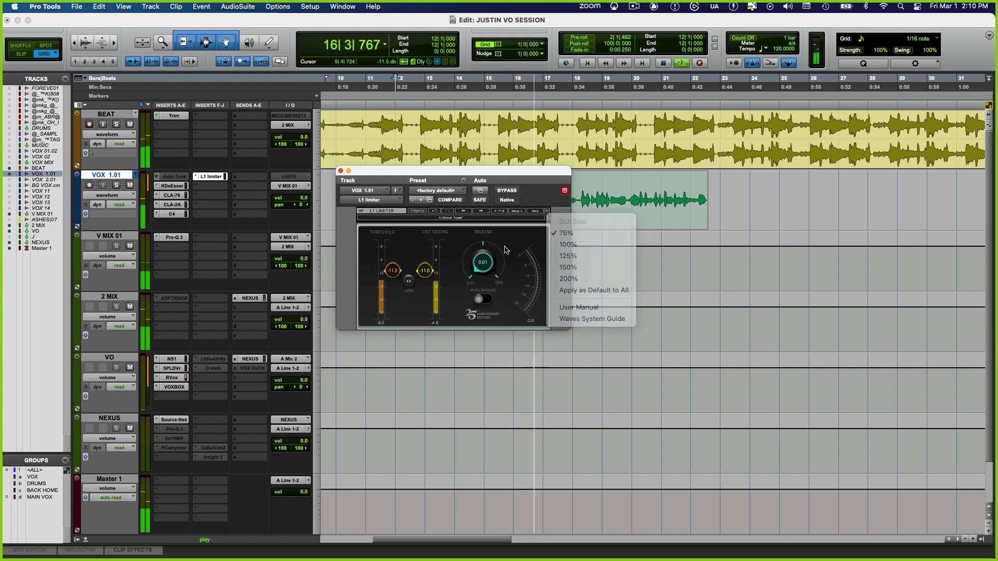
key(space)
click(547, 213)
click(548, 213)
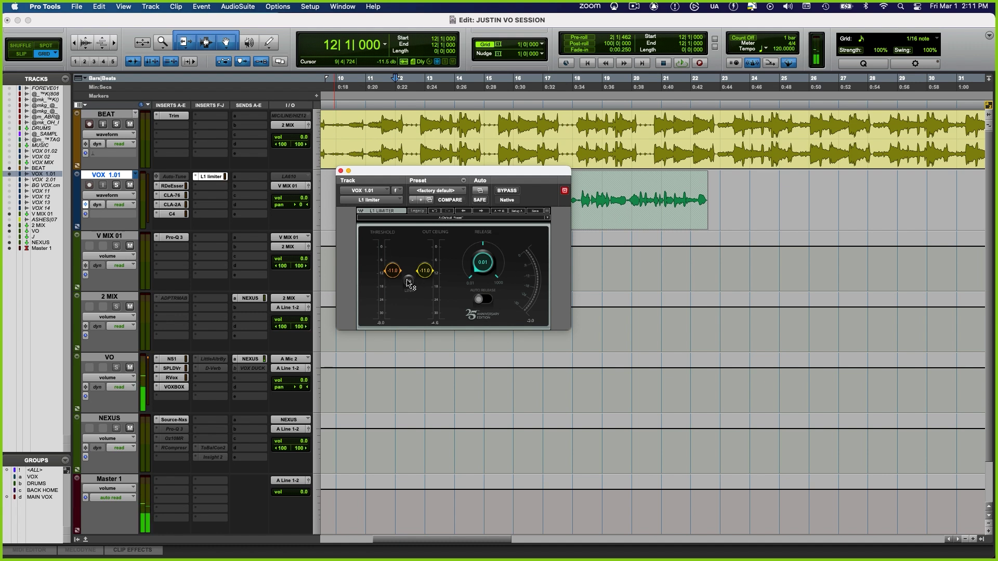
- Audition the vocal while lowering the L1 limiter's linked threshold and ceiling to -12.0, stop playback, and close the plug-in window
key(space)
mouse_move(408, 283)
mouse_down()
mouse_move(408, 302)
mouse_move(409, 283)
mouse_up()
key(space)
key(space)
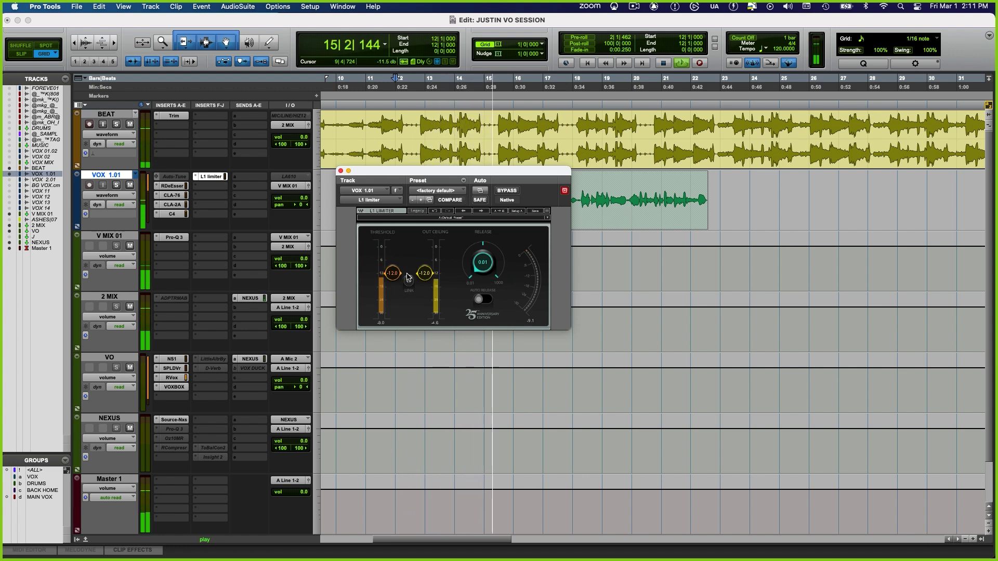
key(space)
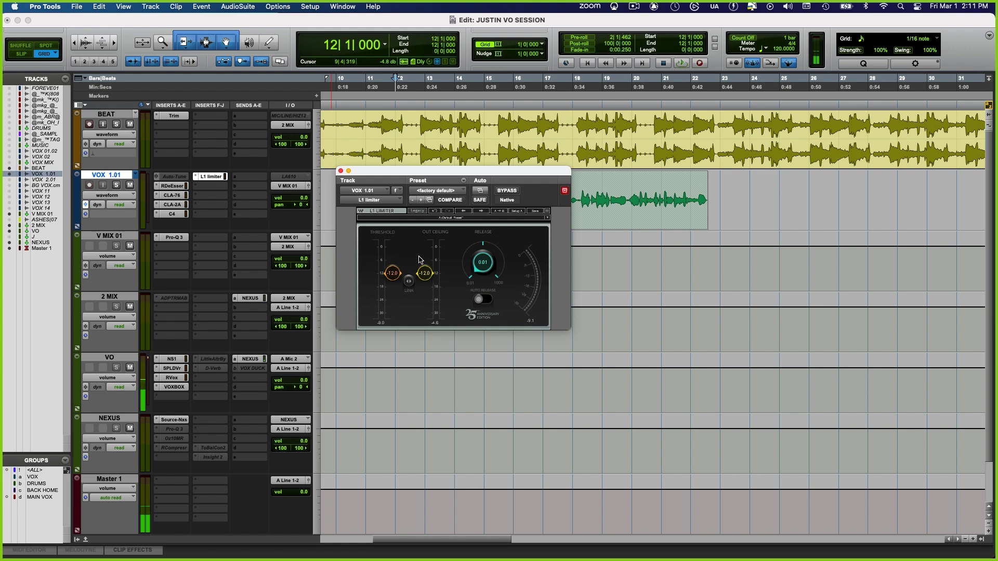
key(super+w)
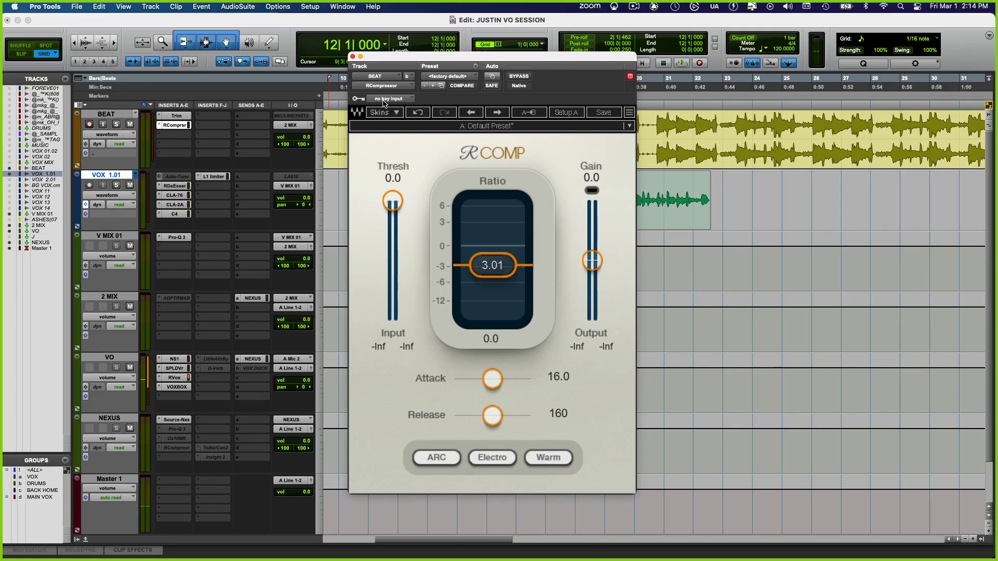
- View the hardware interface inputs available as key input for the RCompressor on BEAT without choosing one
click(386, 99)
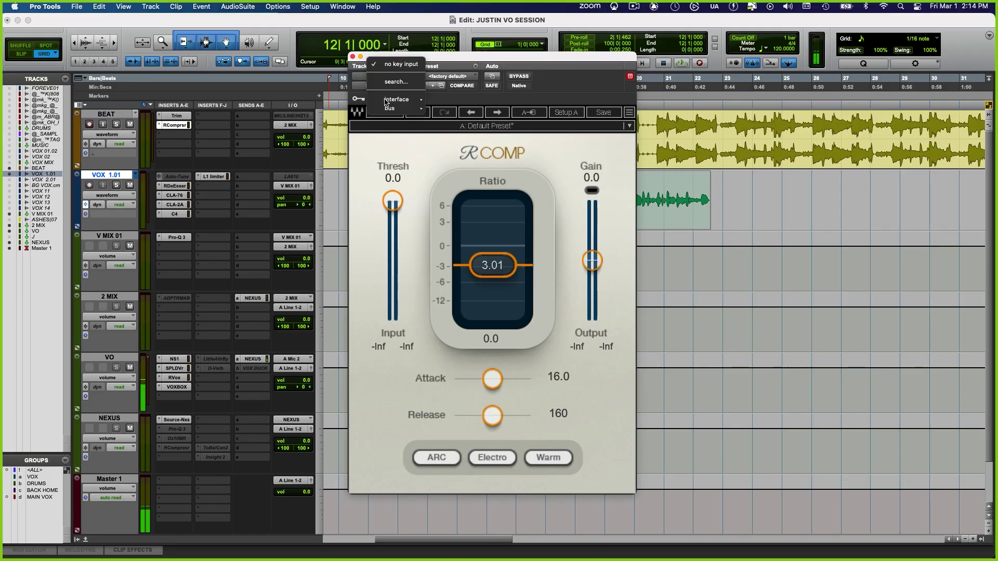
mouse_move(385, 101)
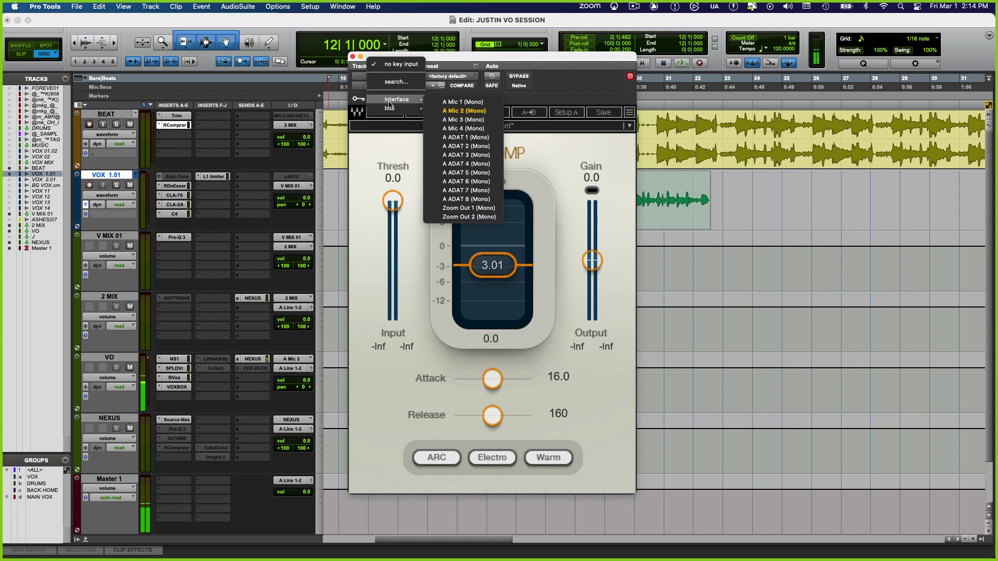
click(411, 167)
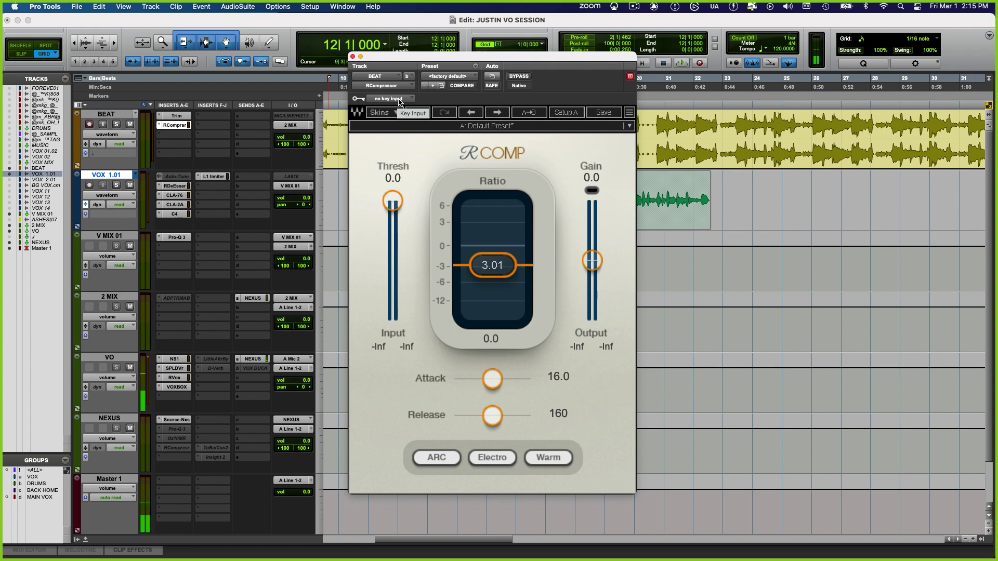
- Add a send from V MIX 01 to Bus 18, rename the bus VOCAL DUCK, and reset the send fader to its default level
click(249, 238)
mouse_move(288, 248)
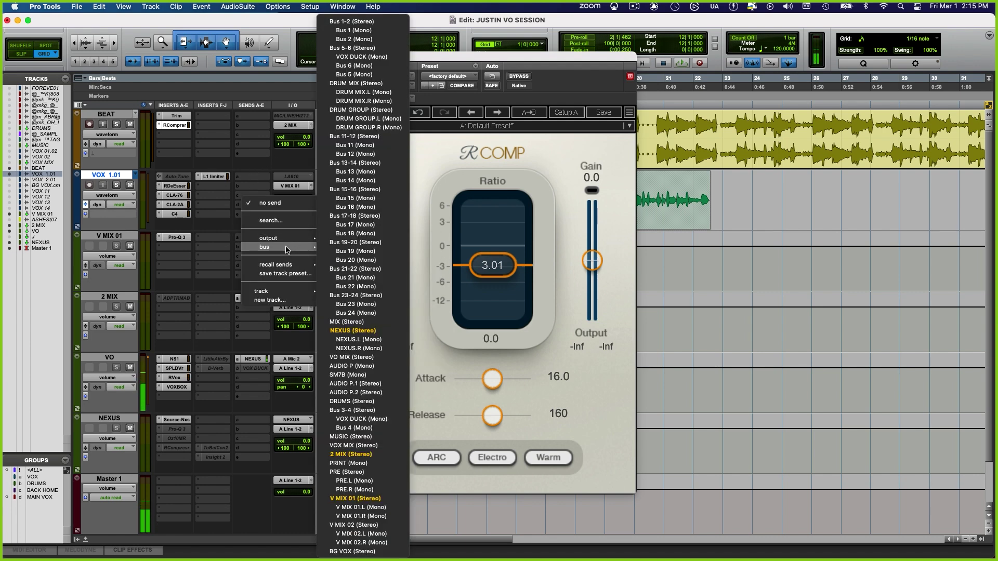
click(355, 233)
right_click(253, 237)
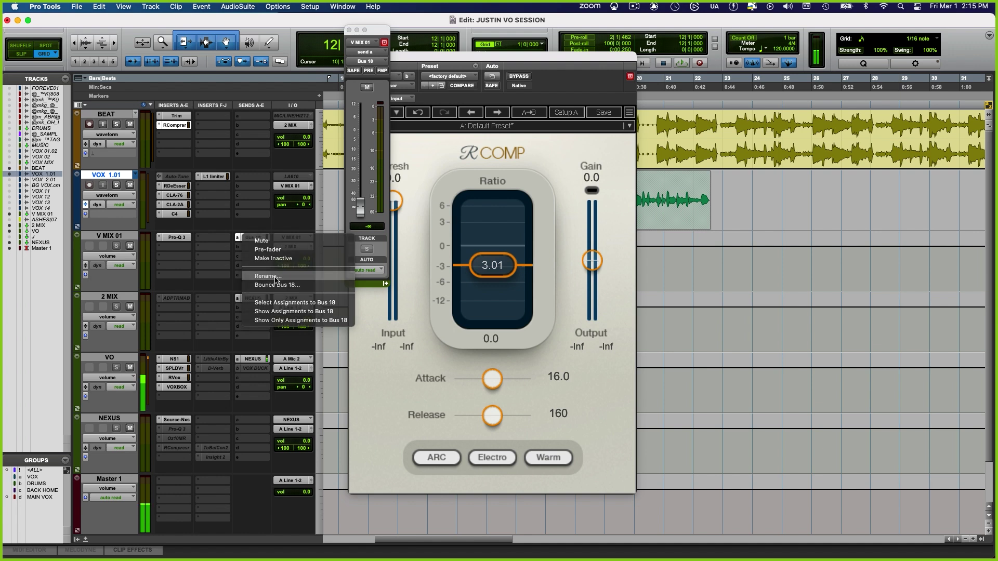
click(270, 278)
text(VOCAL DUCK)
key(Return)
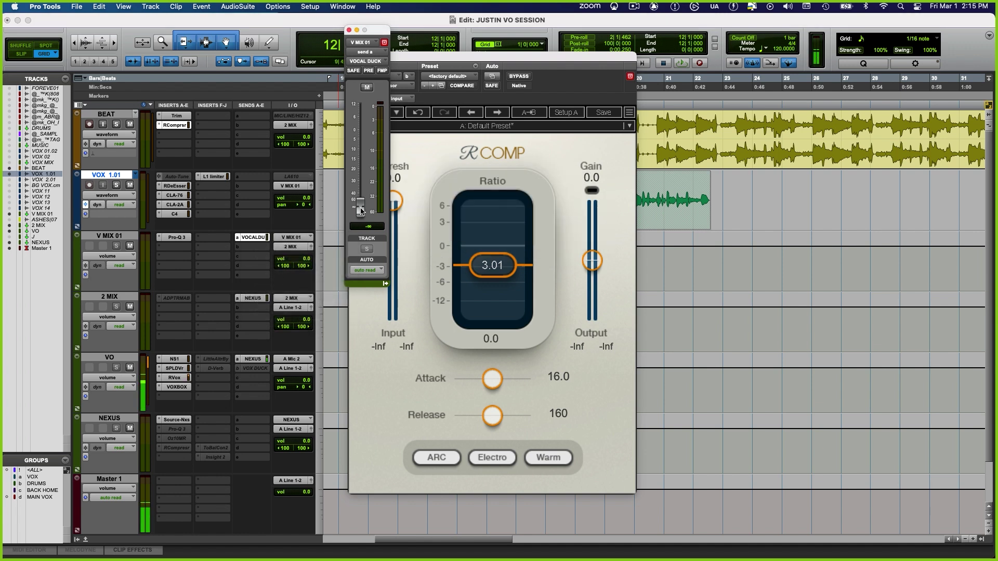
alt+click(361, 208)
click(349, 29)
- Set the key input of the RCompressor on BEAT to VOCAL DUCK and lower its threshold to -21.6 during playback
click(387, 99)
mouse_move(397, 108)
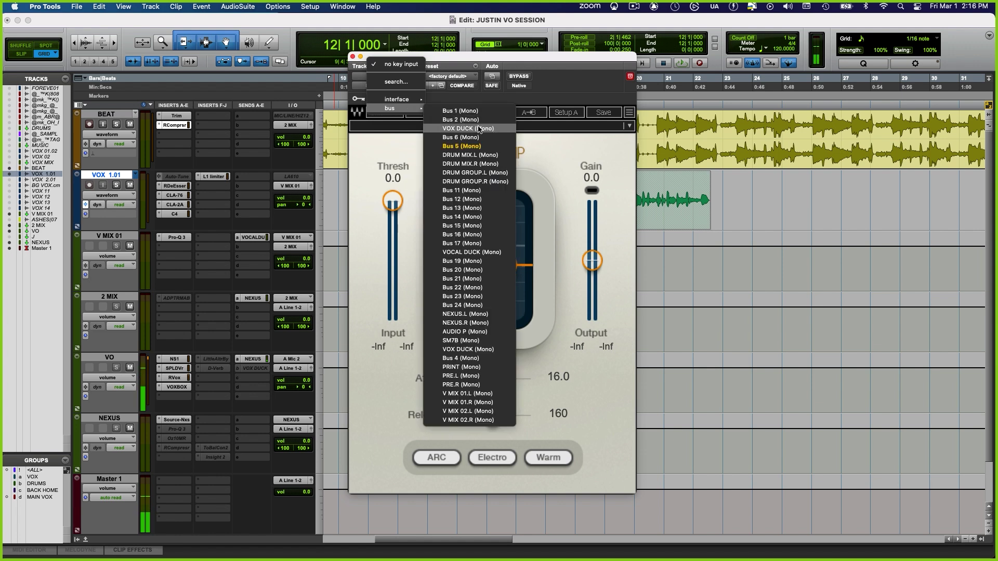
click(471, 253)
drag(393, 201, 393, 241)
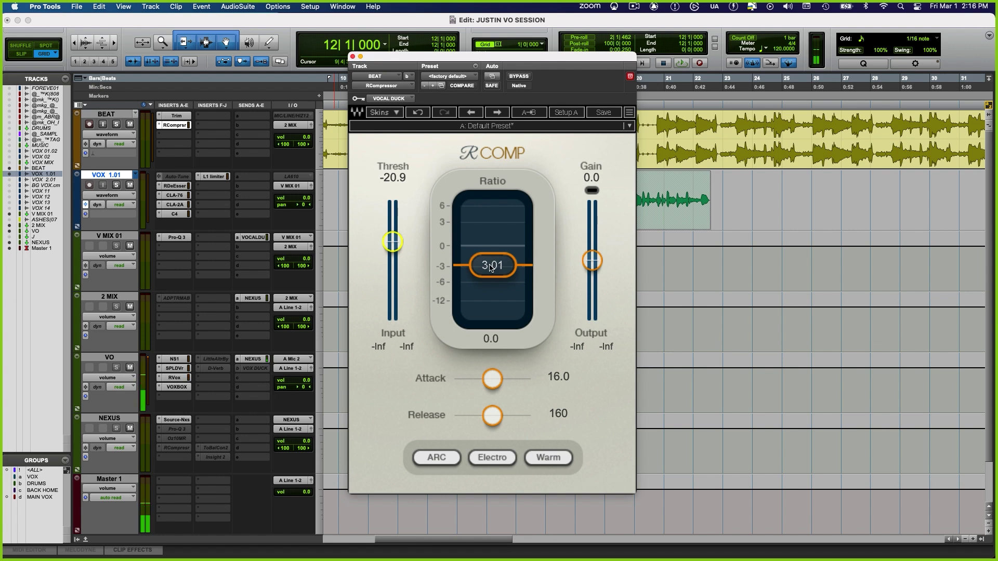
key(space)
drag(394, 241, 393, 243)
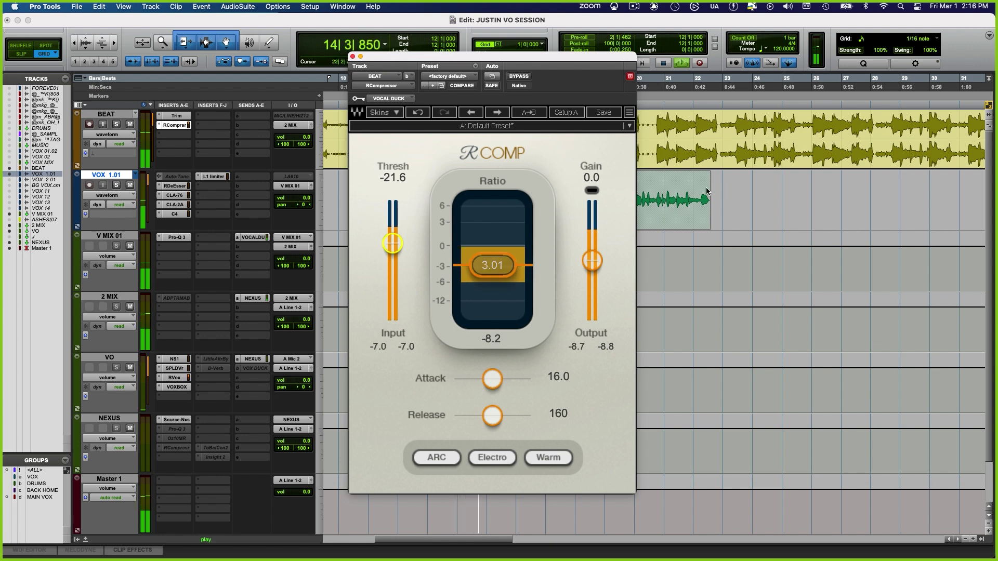
- Audition the ducking from bar 21 past the end of the vocal clip, and raise the RCompressor's threshold to -4.8
click(664, 179)
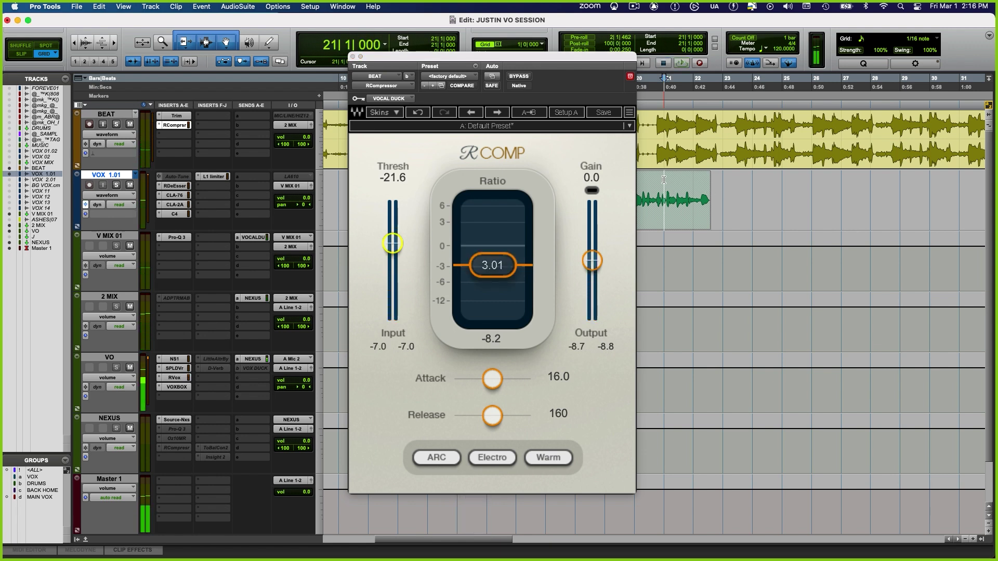
key(space)
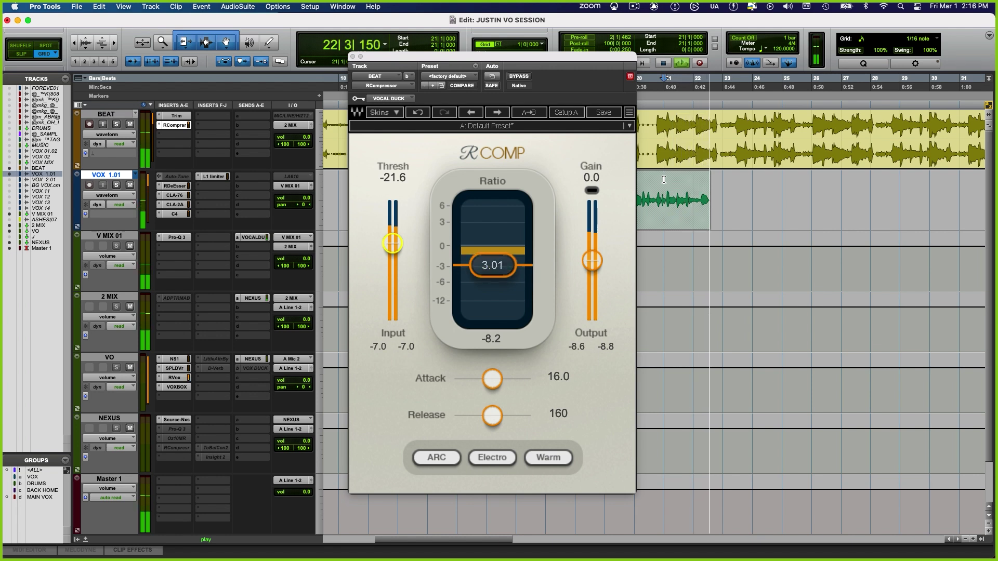
key(space)
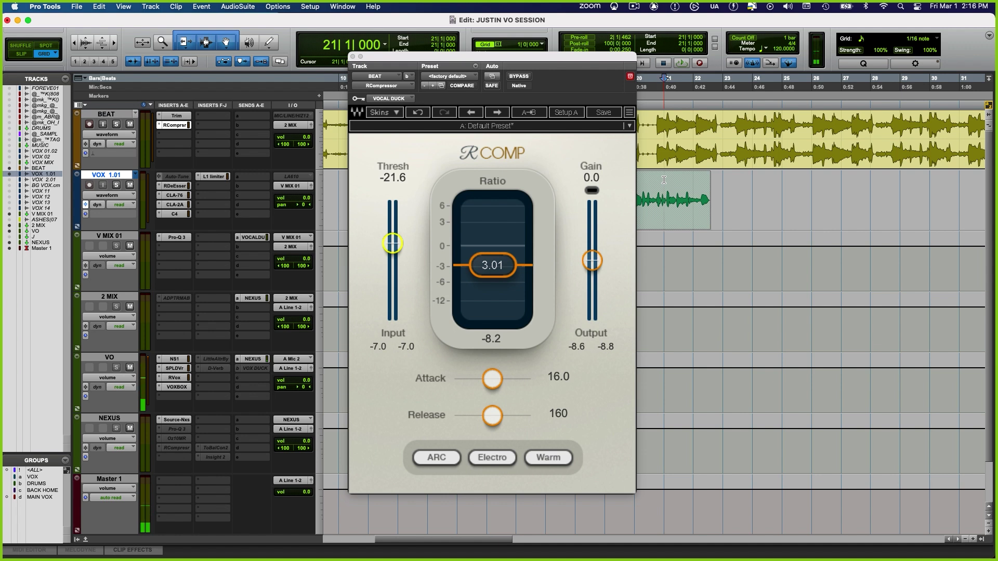
scroll(664, 180, left, 5)
scroll(690, 252, right, 1)
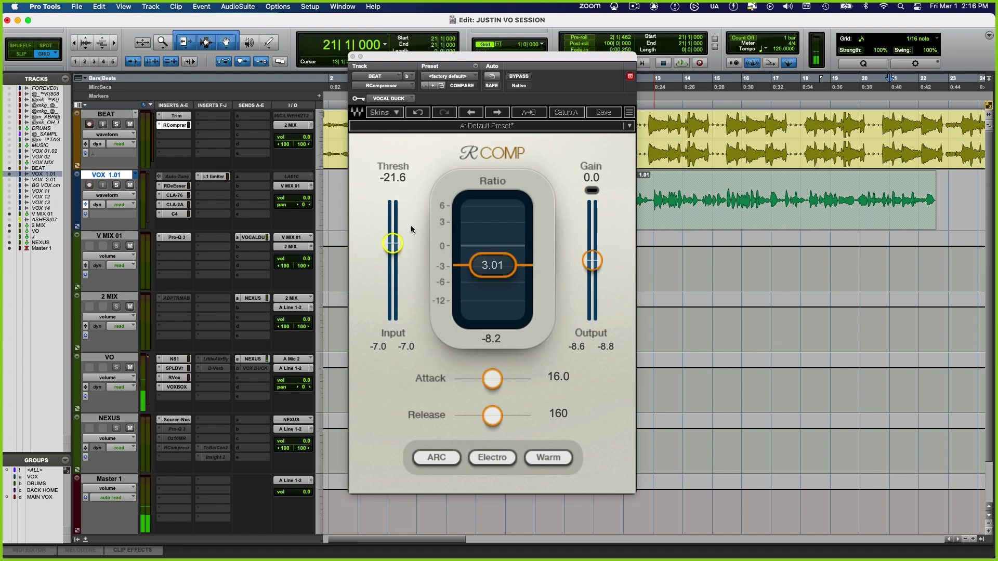
drag(391, 242, 392, 209)
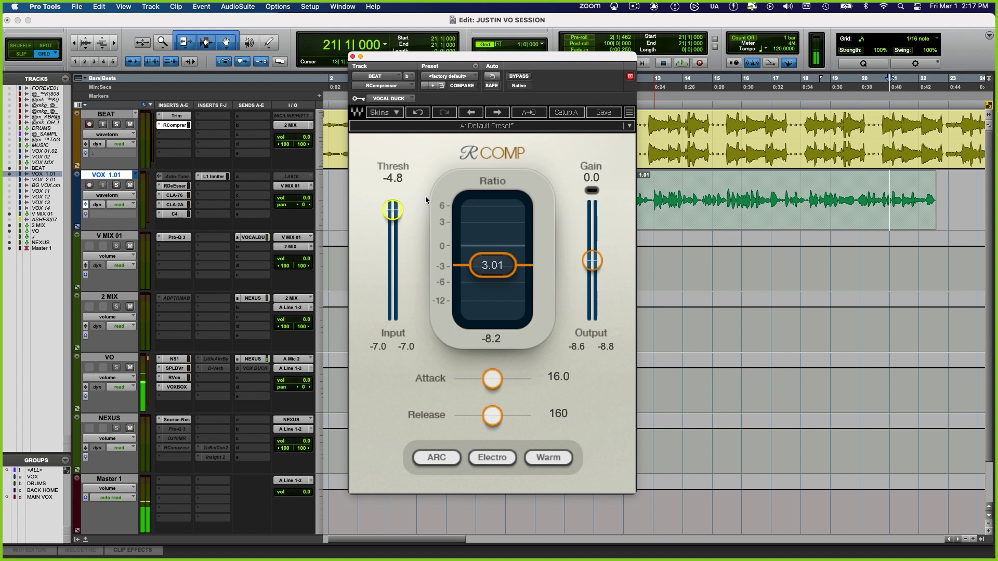
- Replace the RCompressor on BEAT with the stereo multichannel C6-SideChain plug-in
click(159, 126)
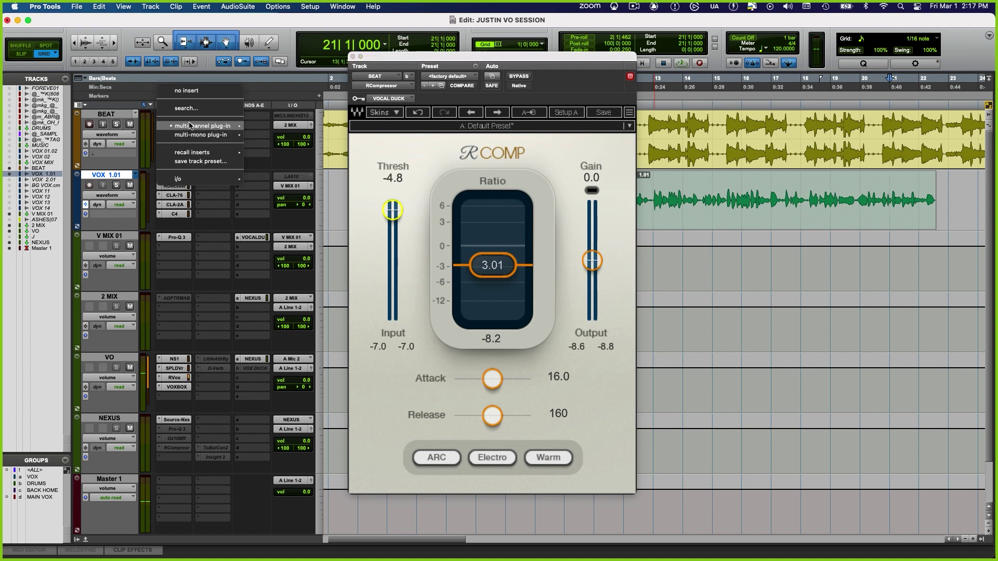
mouse_move(202, 125)
mouse_move(273, 19)
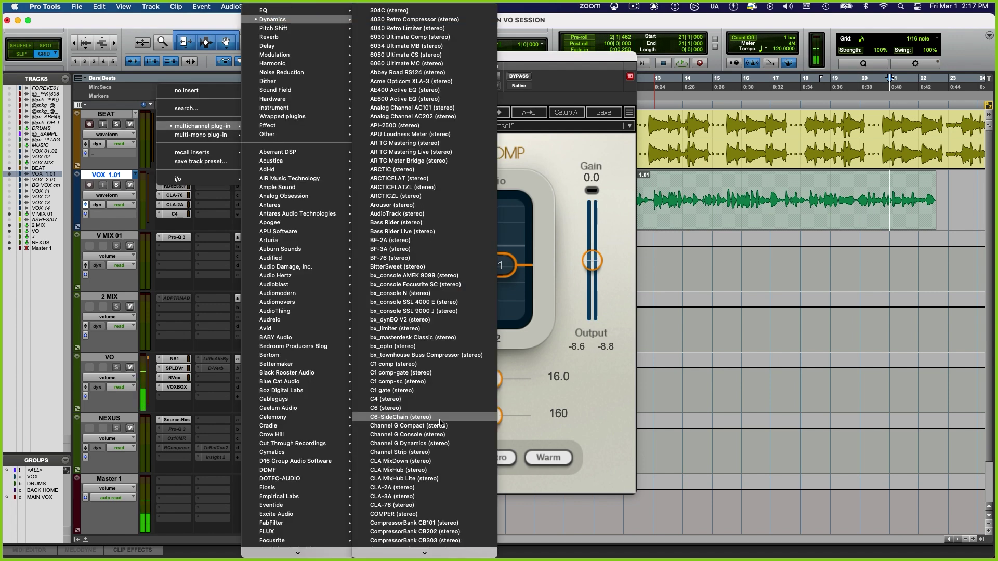
click(440, 418)
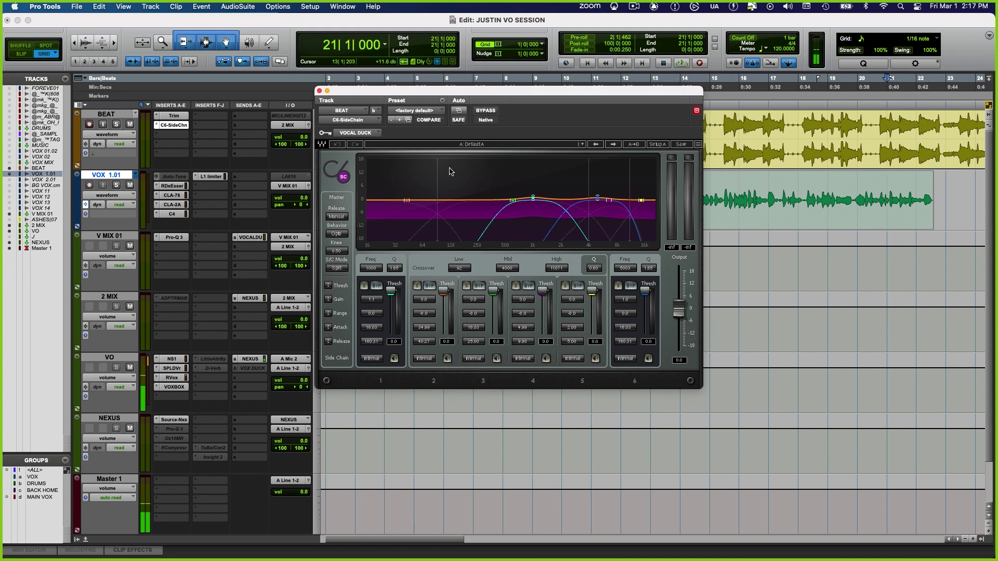
- Bypass bands 1 to 5 of the C6-SideChain so that only band 6 stays active
click(430, 286)
click(478, 286)
click(528, 286)
click(578, 286)
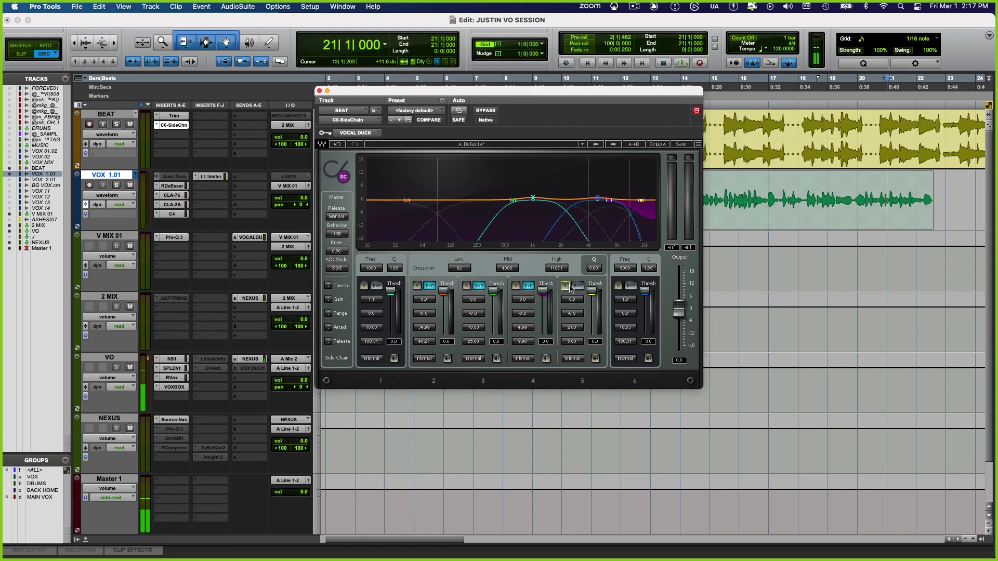
click(565, 285)
click(565, 286)
- Select VOCAL DUCK as the C6-SideChain's key input and switch band 6's side chain to External
click(356, 133)
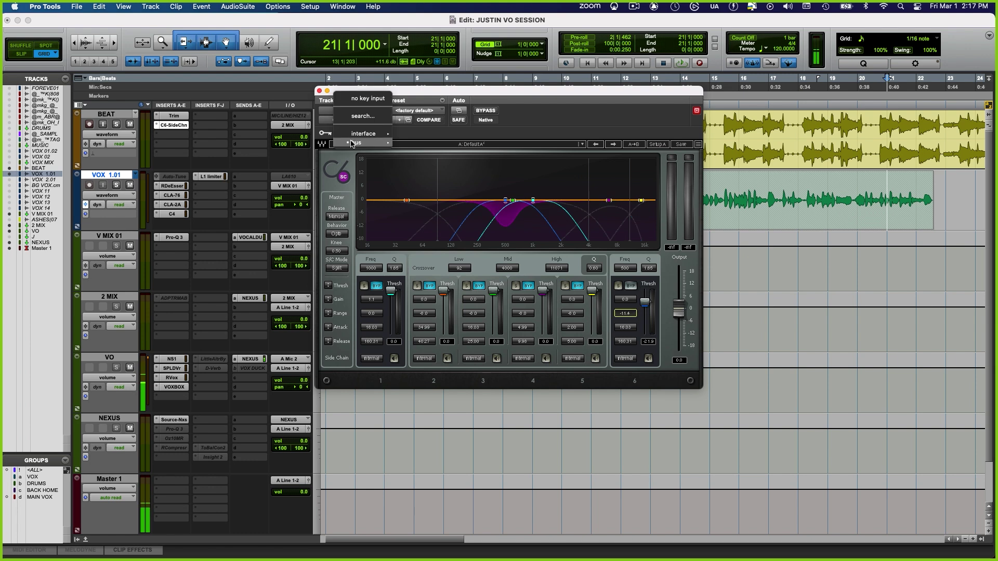
mouse_move(355, 143)
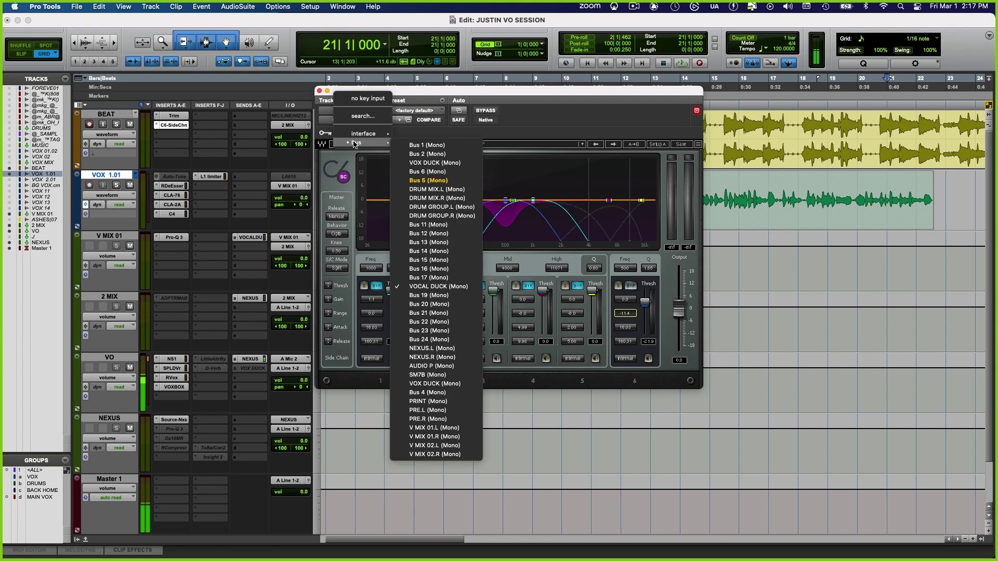
click(445, 287)
click(632, 361)
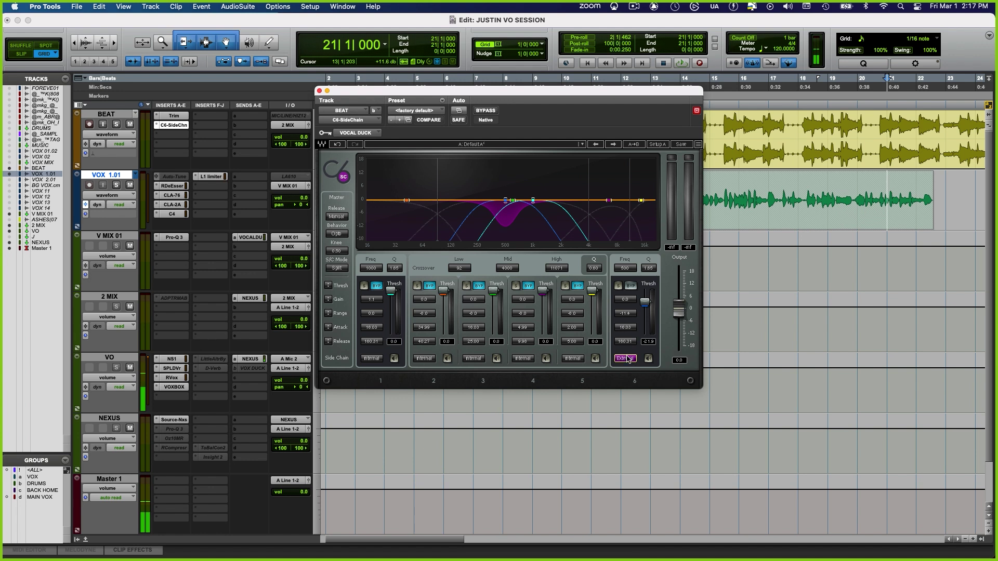
- Play the session, lower the C6-SideChain band 6 threshold to -29.1, and widen the band's Q
key(space)
drag(644, 302, 644, 306)
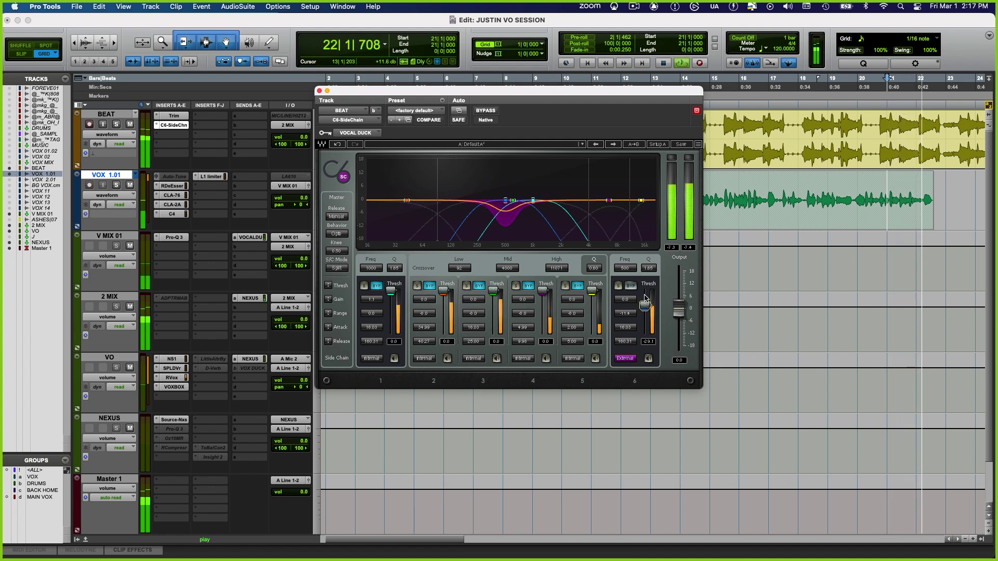
alt+click(648, 268)
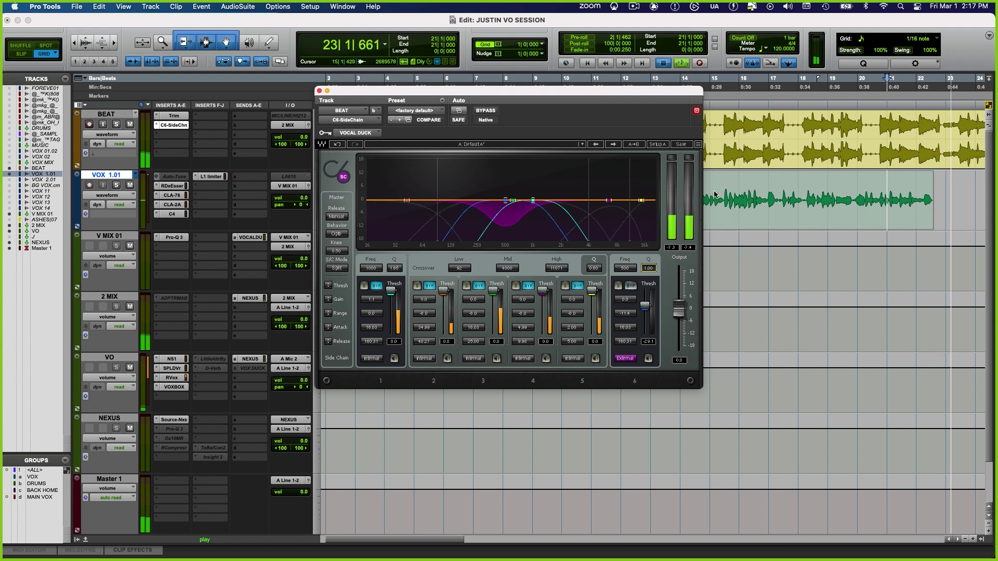
- Replay from bar 16, raise the C6-SideChain band 6 frequency to about 1 kHz, and stop playback
click(739, 197)
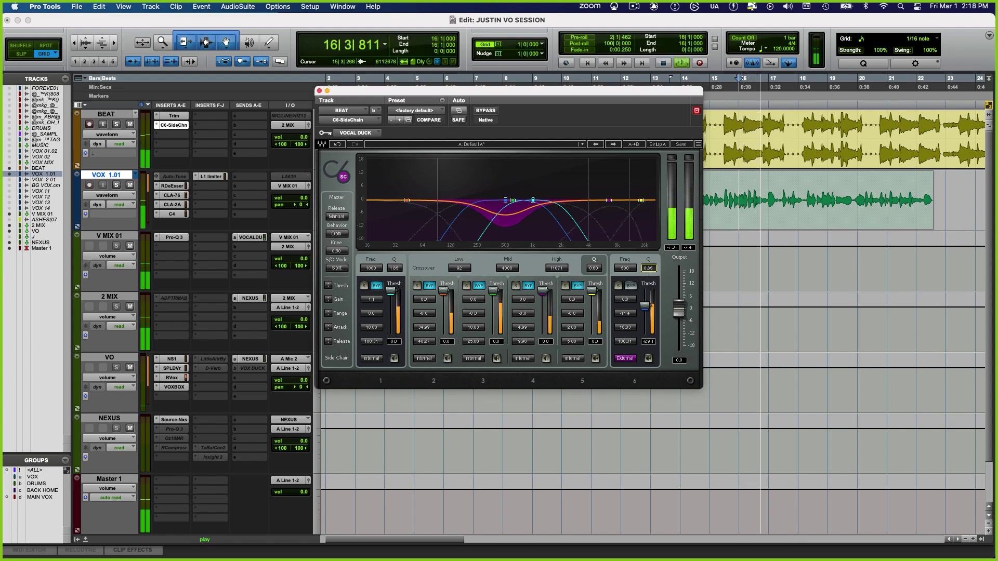
mouse_move(625, 268)
mouse_down()
mouse_move(625, 250)
mouse_move(625, 268)
mouse_up()
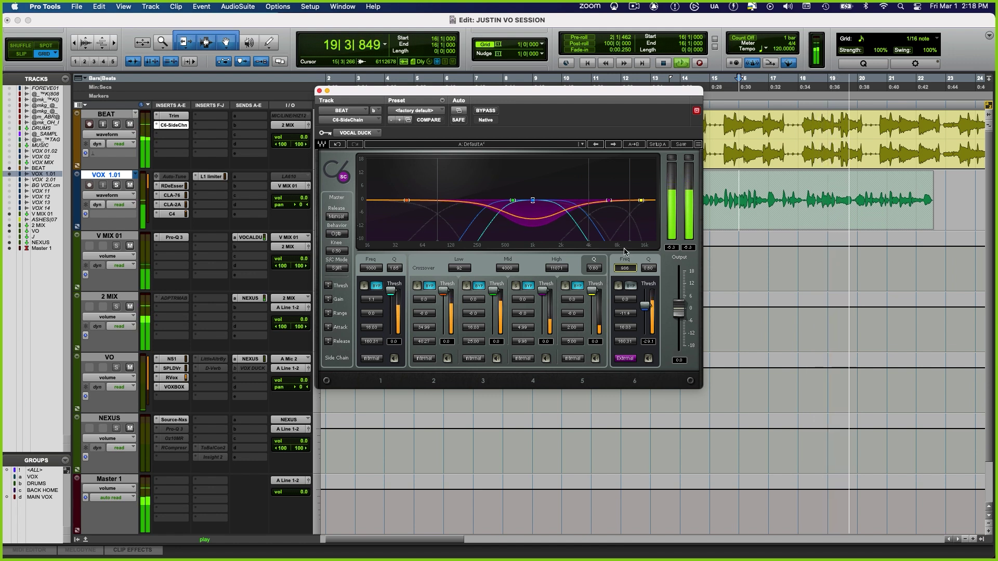
key(space)
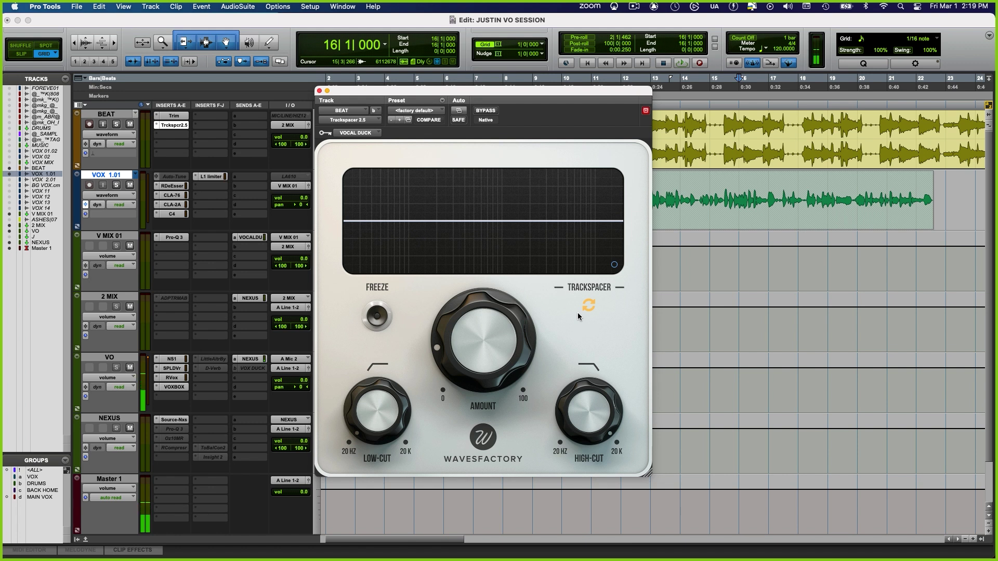
- During playback, raise the Trackspacer's low-cut and reduce its high-cut so it ducks only the BEAT's midrange
mouse_move(506, 313)
key(space)
drag(377, 410, 392, 328)
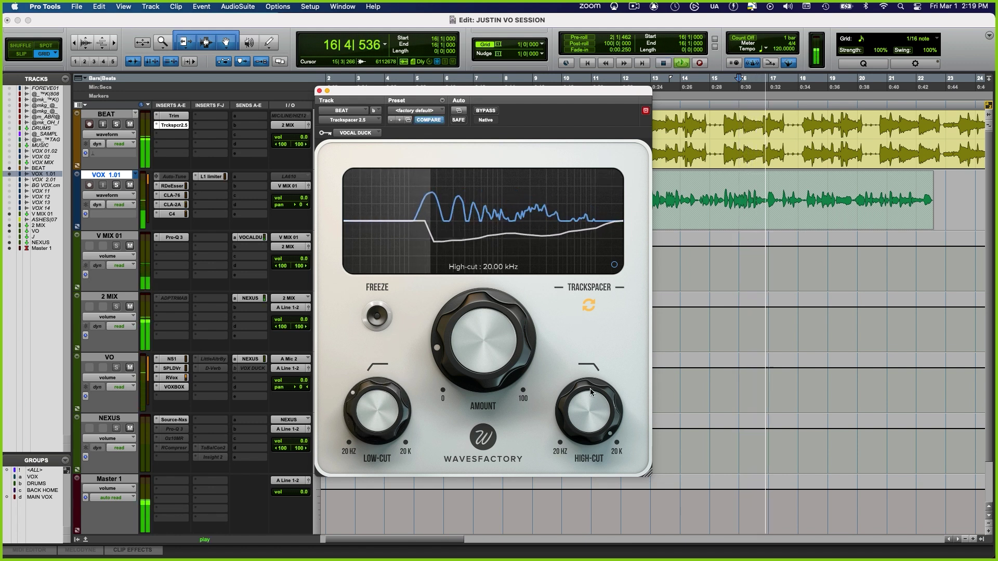
drag(591, 393, 591, 421)
drag(378, 411, 382, 402)
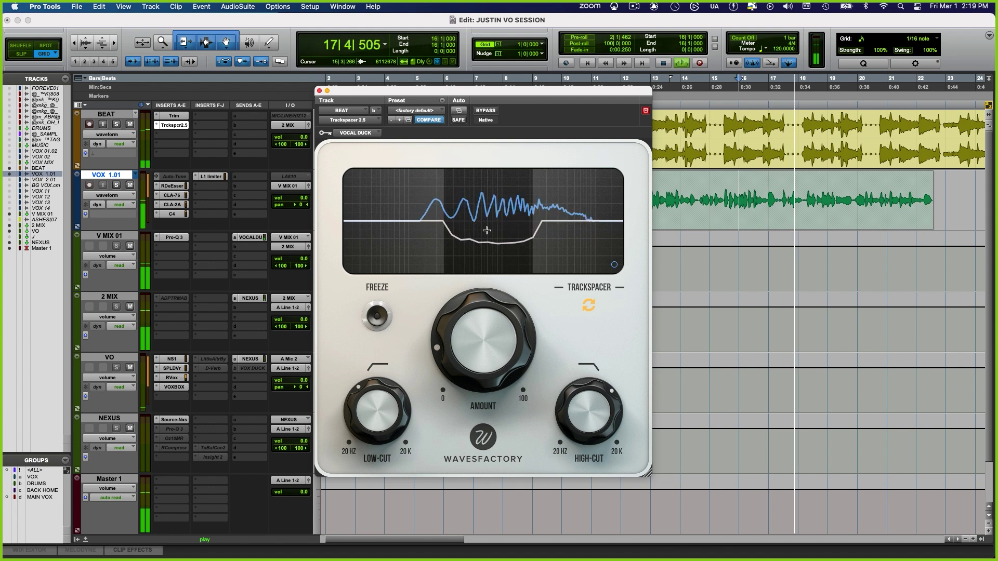
drag(487, 231, 500, 294)
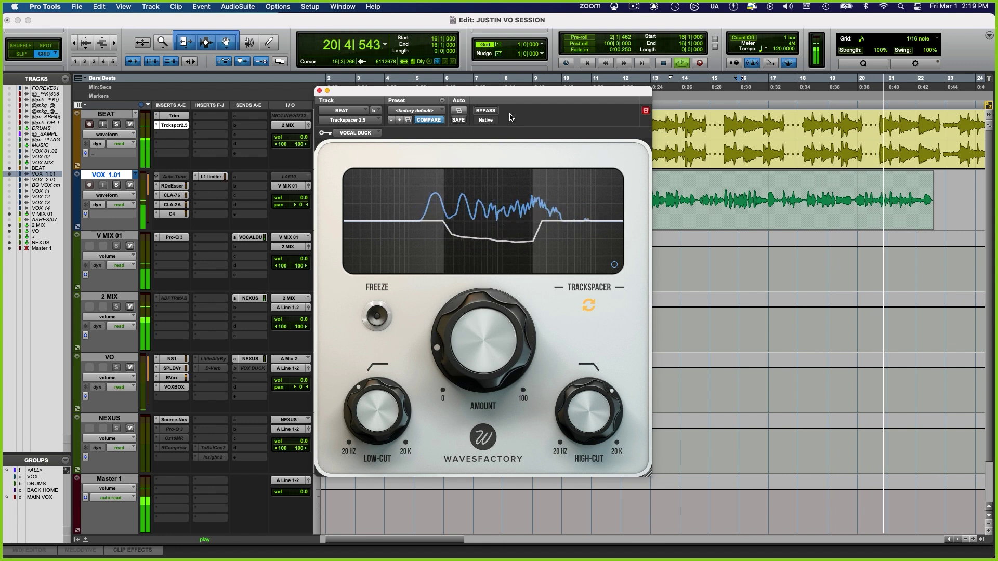
- Compare the BEAT with the Trackspacer bypassed and active while it plays, and stop playback
click(486, 110)
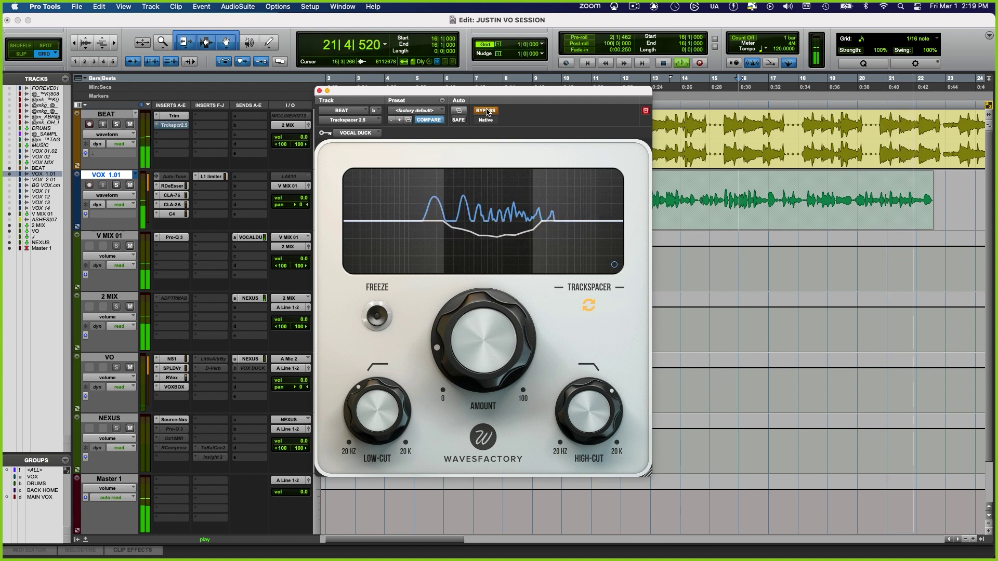
click(486, 111)
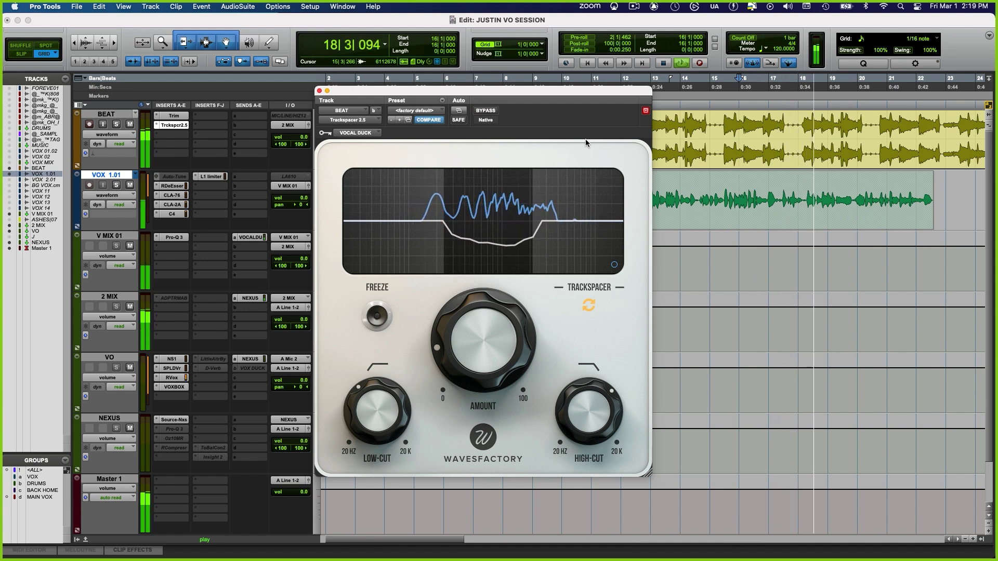
key(space)
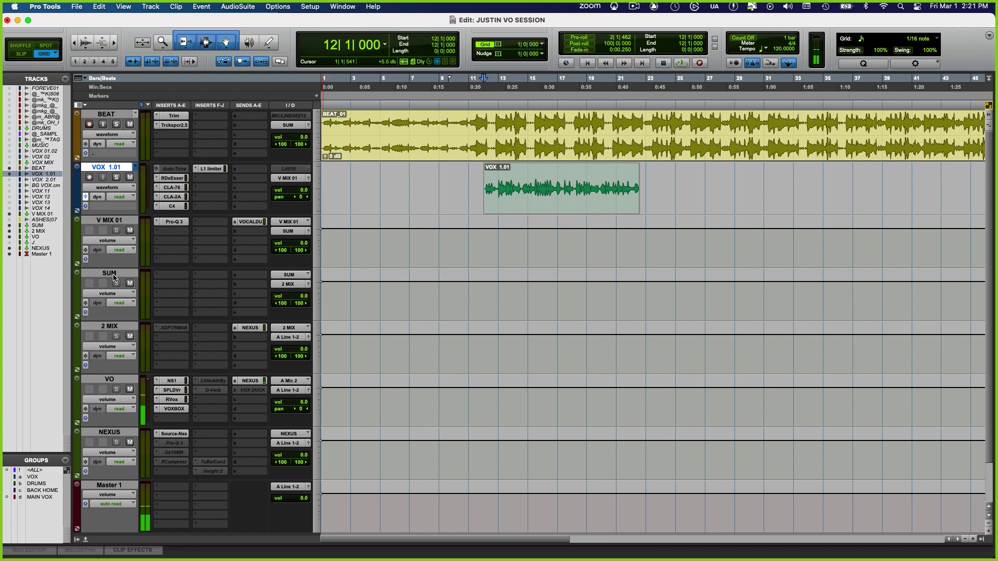
- Create a stereo aux input named PC fed by a new send from SUM, and pull its volume down to minus infinity
click(249, 284)
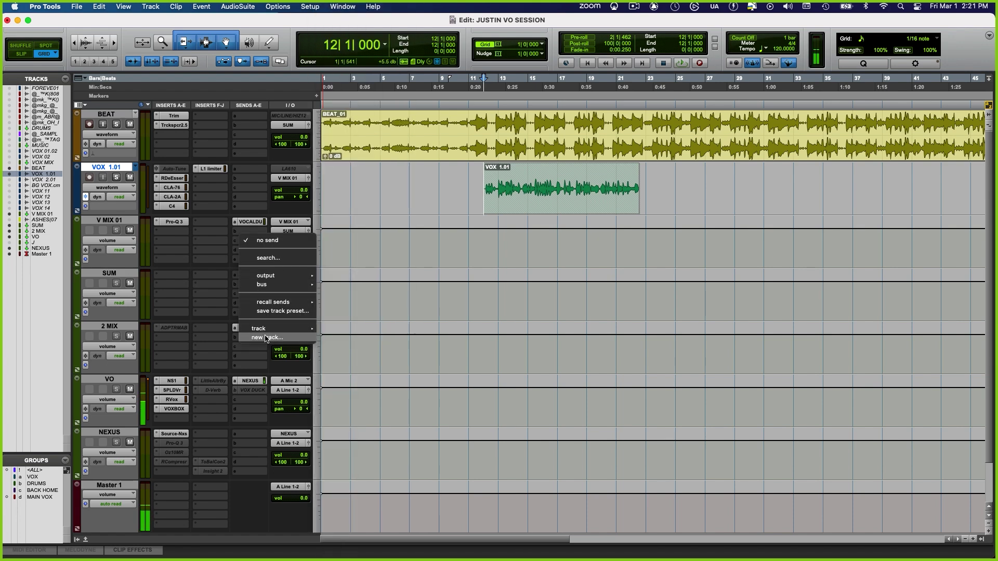
click(266, 337)
text(PC)
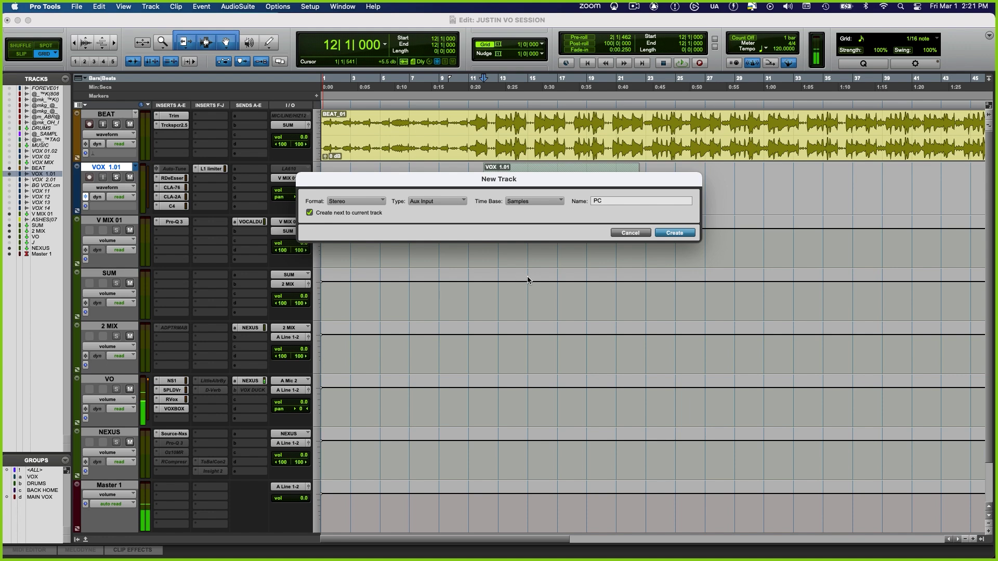
key(Return)
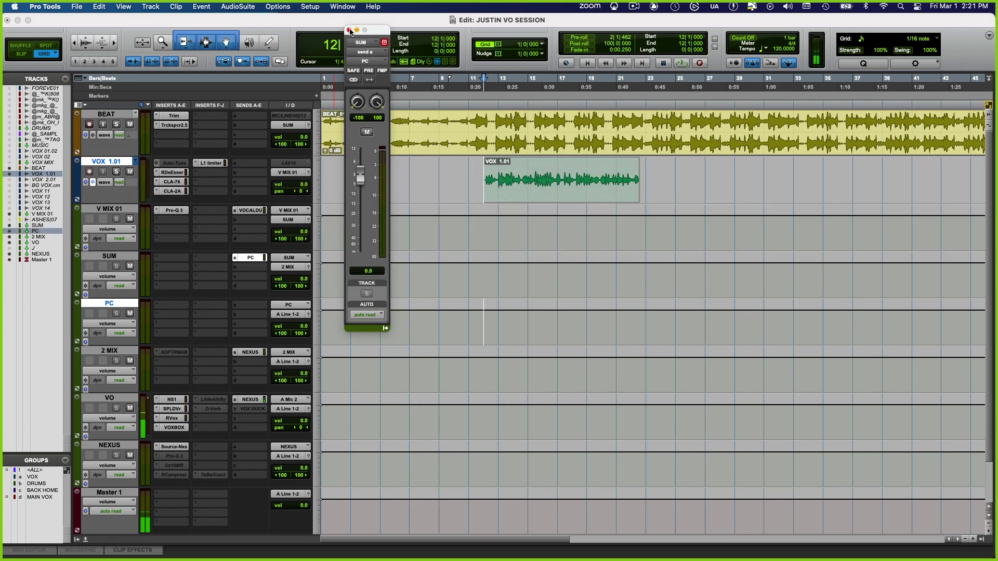
click(350, 30)
drag(297, 327, 299, 364)
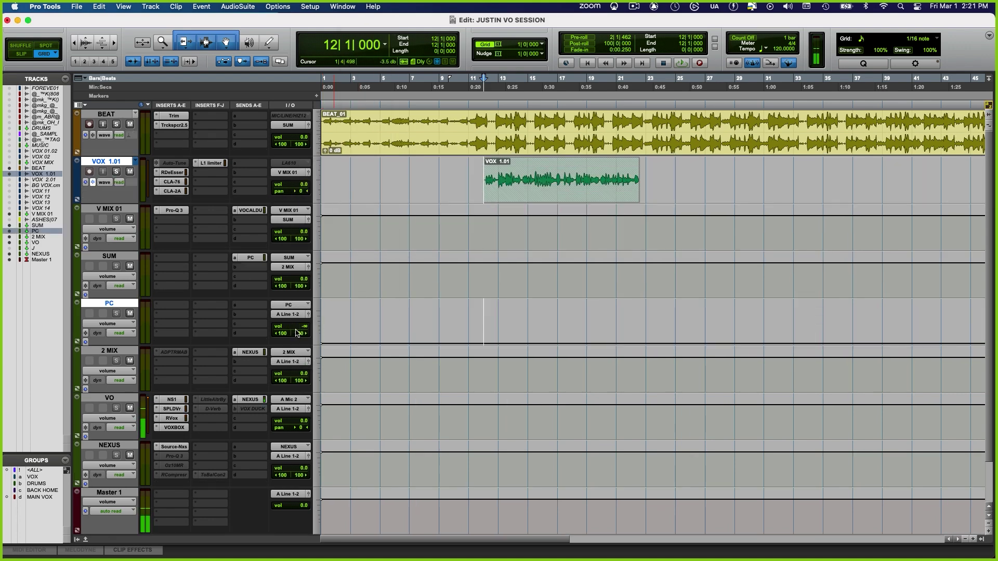
- Insert the BF-76 compressor on PC and, during playback, adjust its attack to slow and release to fast for heavy compression
click(174, 307)
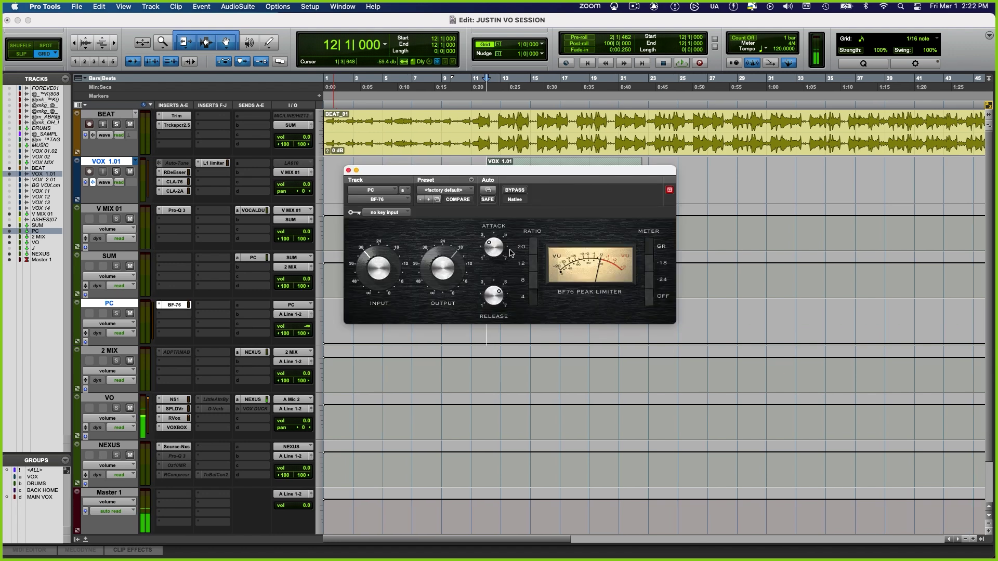
drag(498, 246, 500, 254)
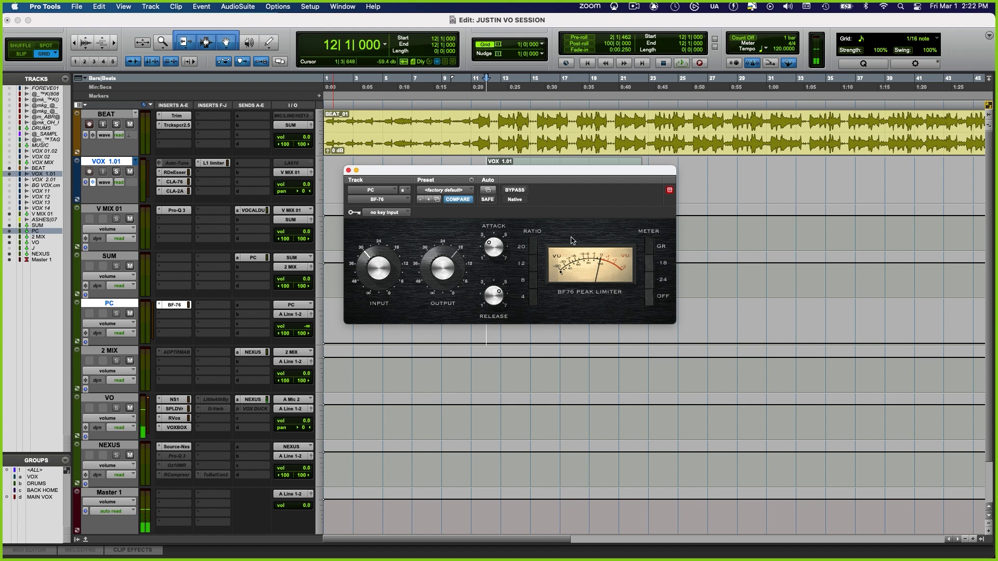
key(space)
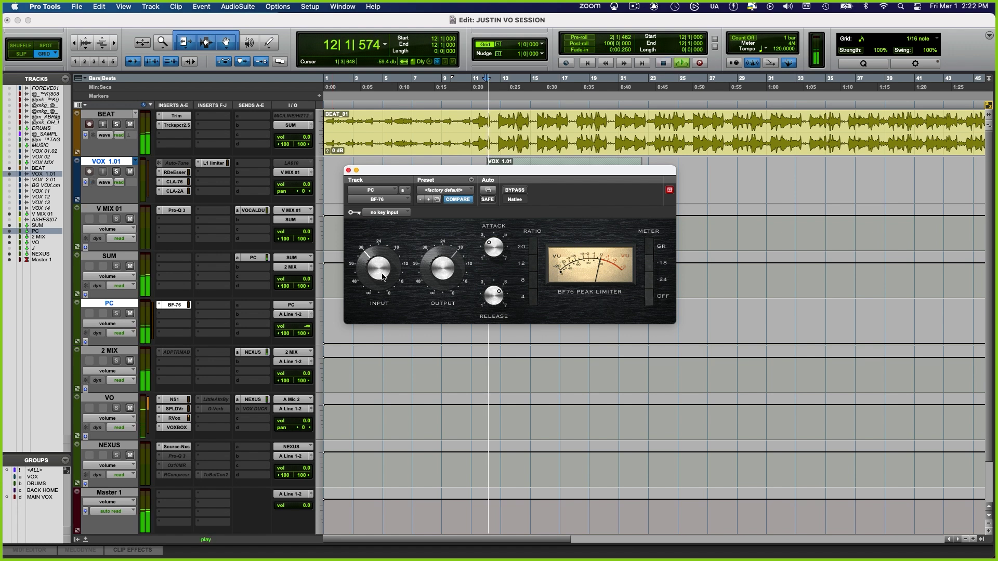
drag(383, 278, 389, 263)
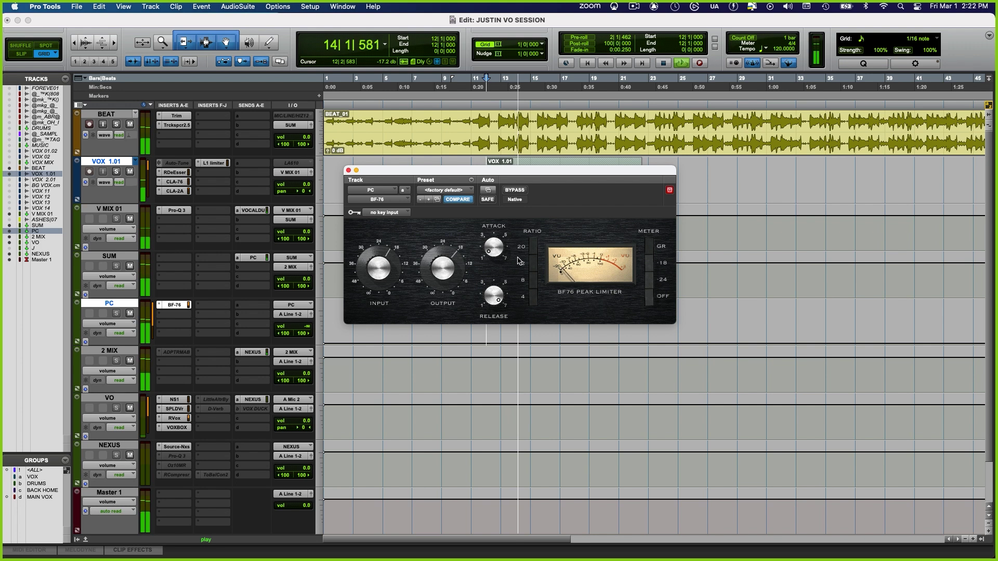
key(space)
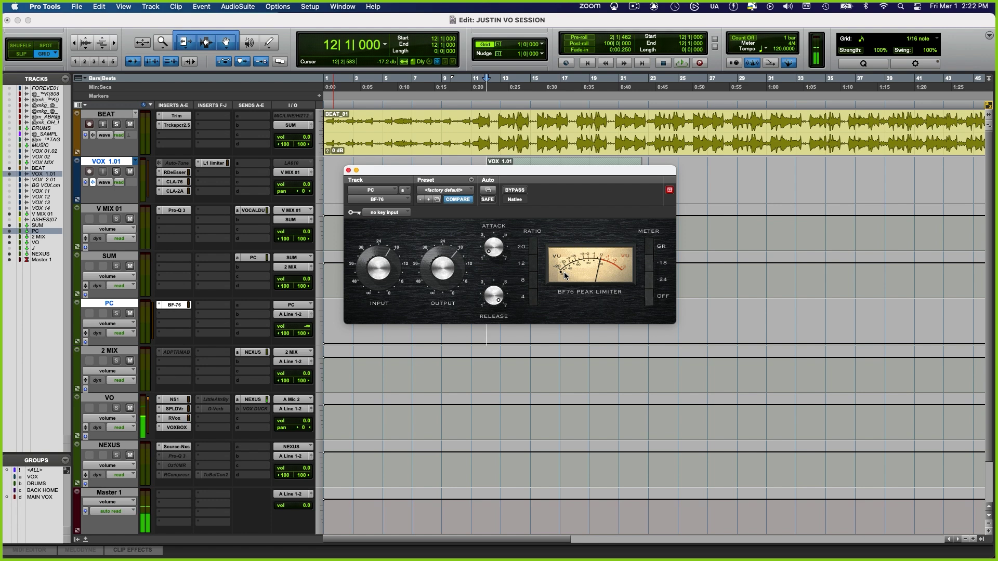
- Route the PC track's output to the 2 MIX bus and raise its volume to -13.2 dB
click(292, 314)
mouse_move(302, 324)
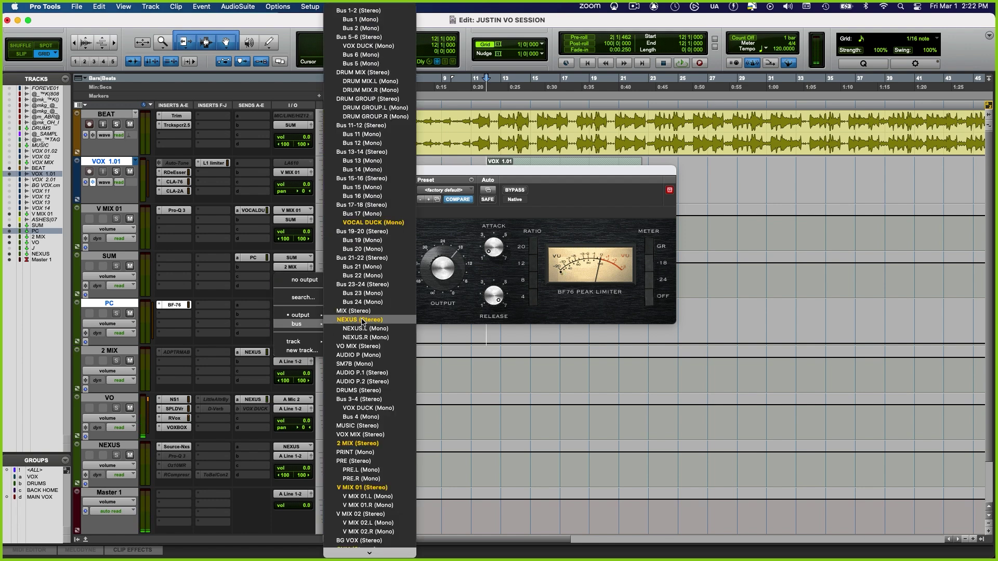
click(382, 446)
drag(294, 326, 308, 308)
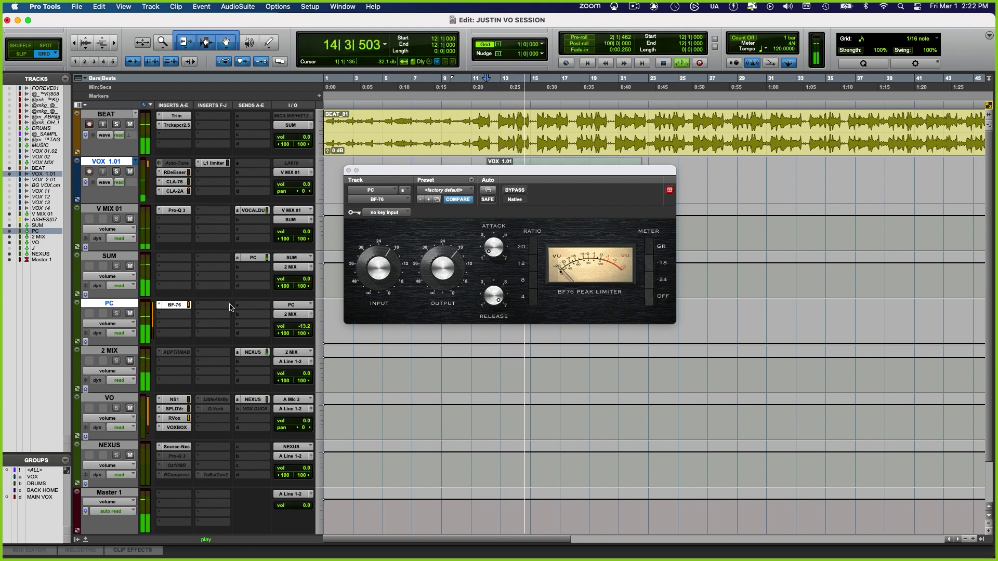
- Compare the mix with the PC track muted and unmuted during playback, and stop playback
click(130, 314)
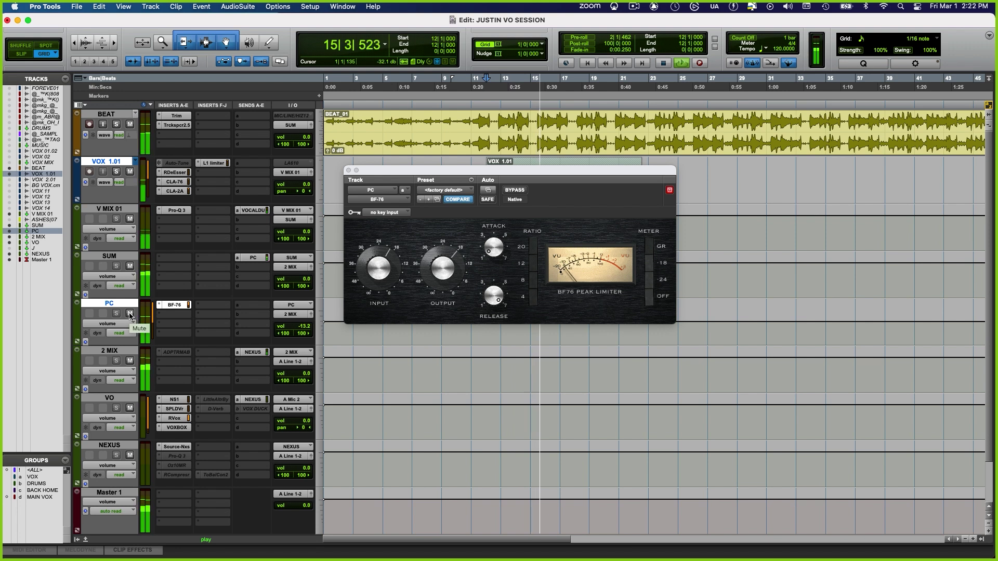
click(130, 314)
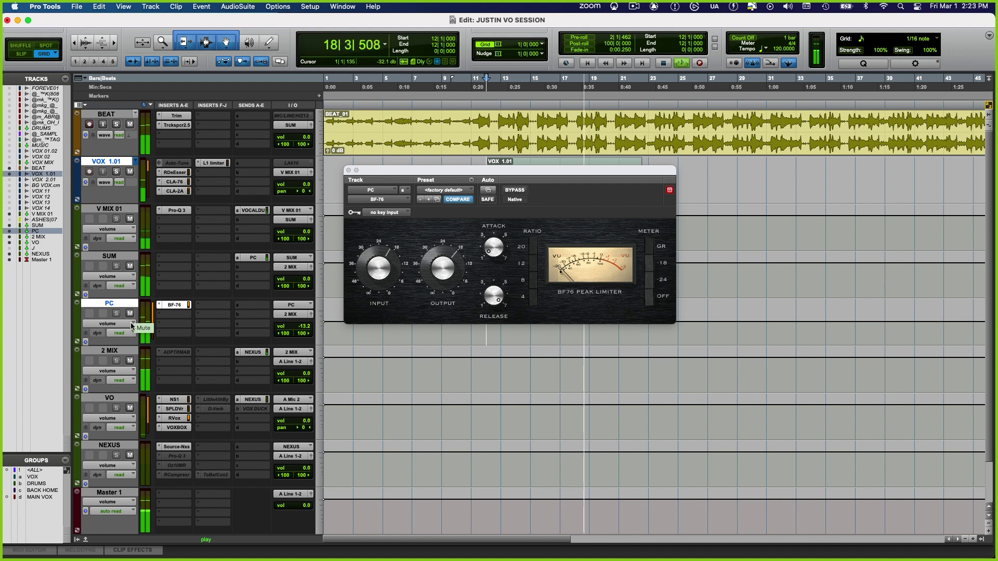
key(space)
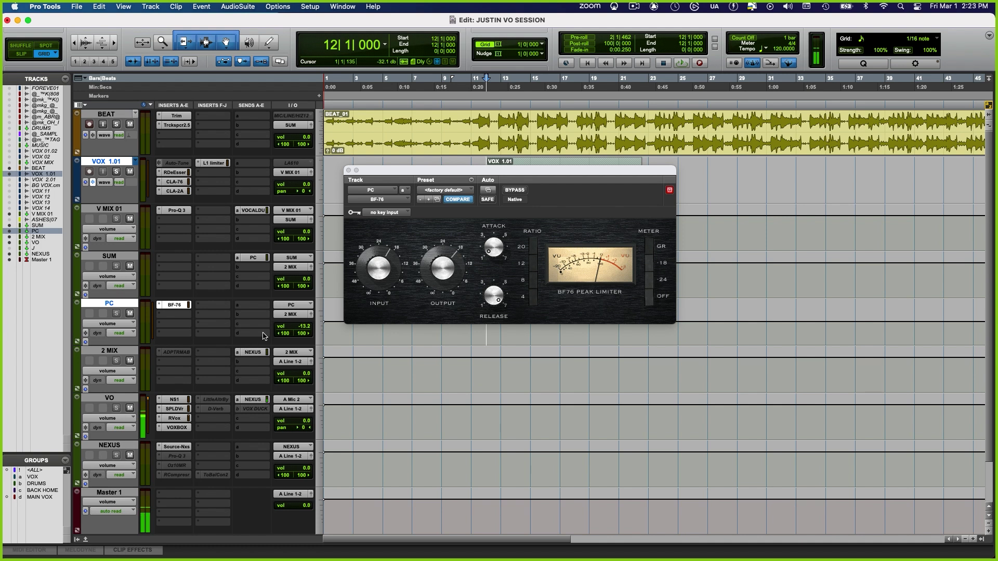
- Make SUM's 2 MIX output inactive during playback to hear only the parallel compression on PC
key(space)
click(291, 267)
click(287, 273)
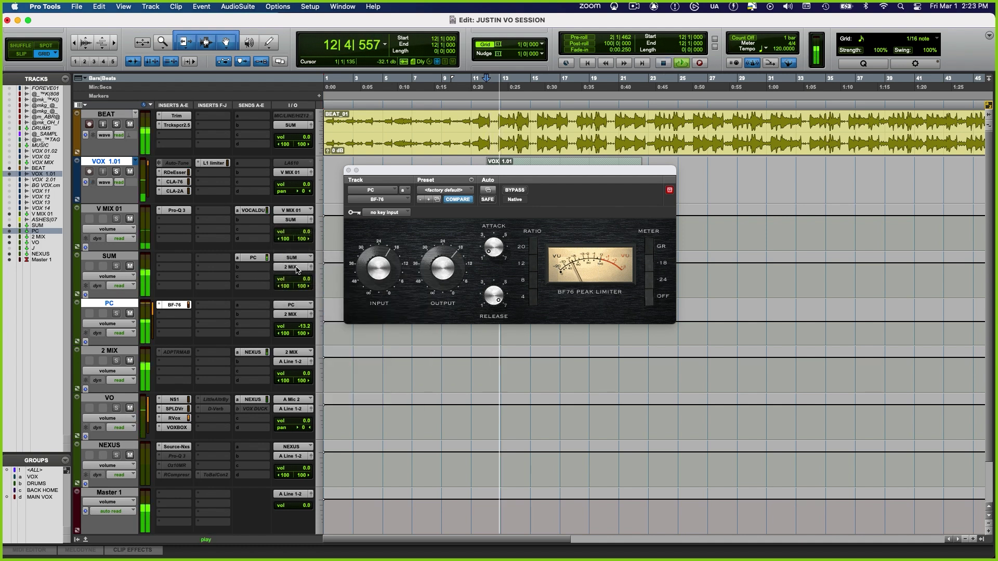
ctrl+super+click(287, 270)
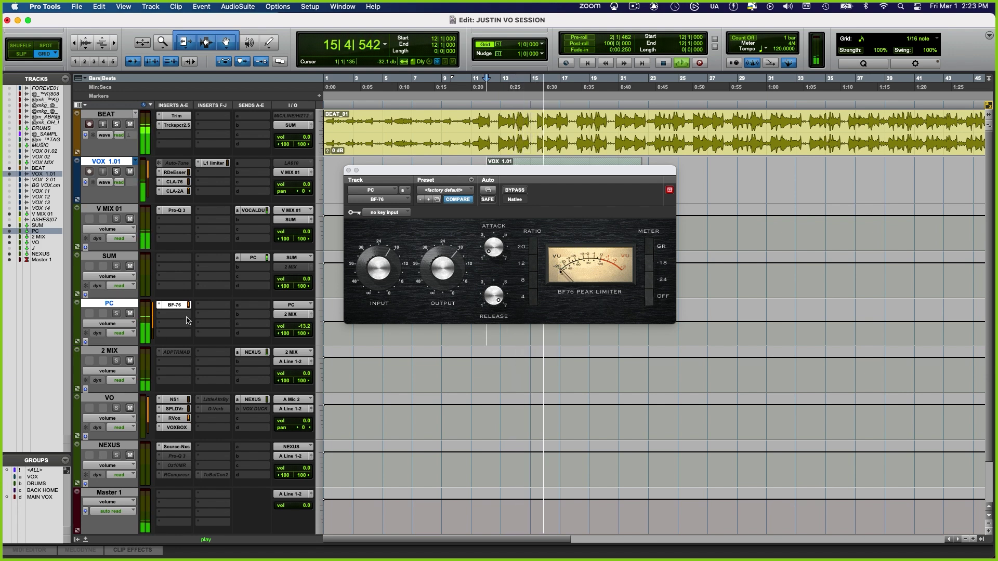
key(space)
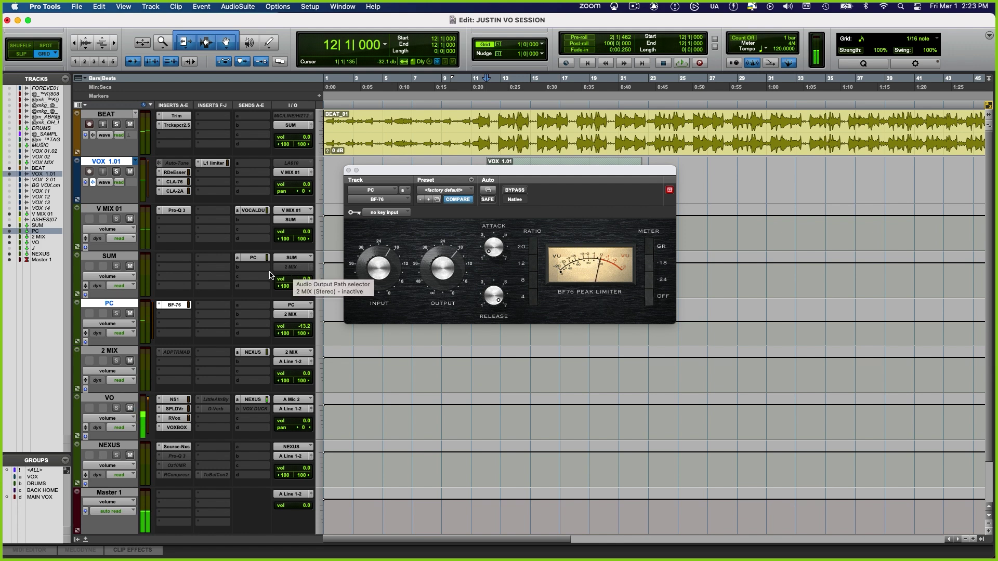
key(space)
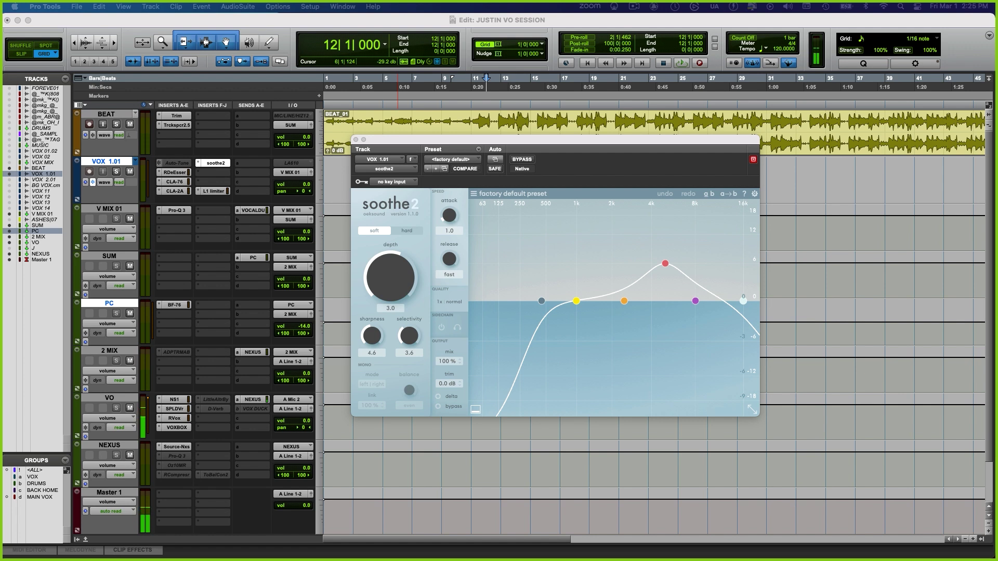
- In soothe2 on VOX 1.01, set band 3 to 4.1 kHz with 6.7 dB sensitivity and switch to hard mode
click(666, 263)
drag(666, 264, 664, 261)
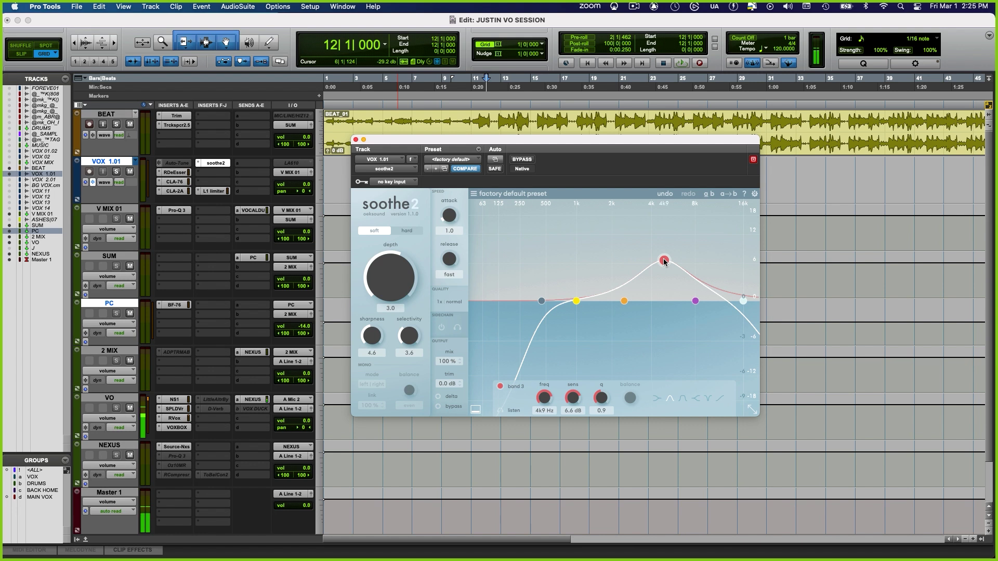
drag(664, 261, 661, 343)
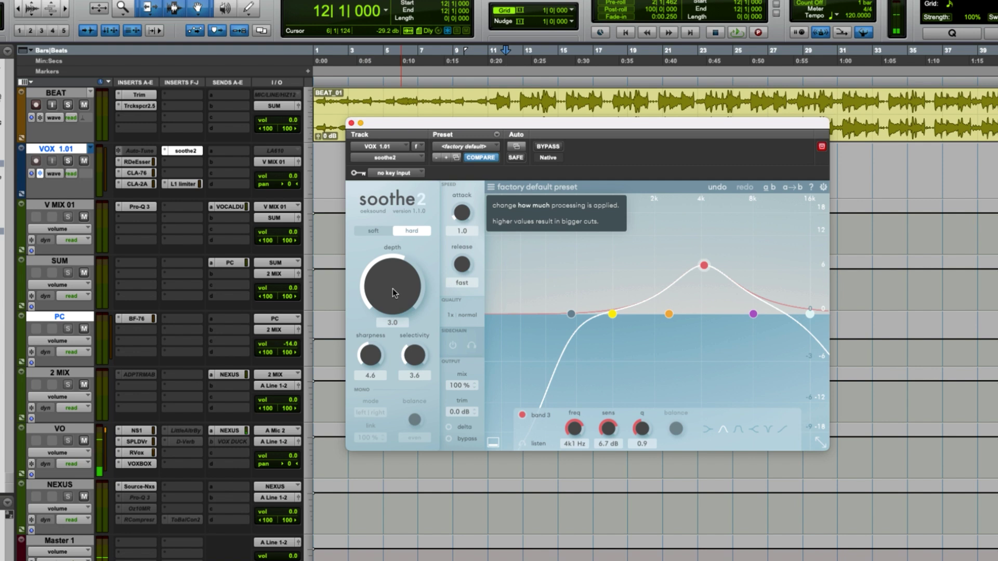
- Reduce the soothe2 depth to 0.1 while the session plays, and stop playback
key(space)
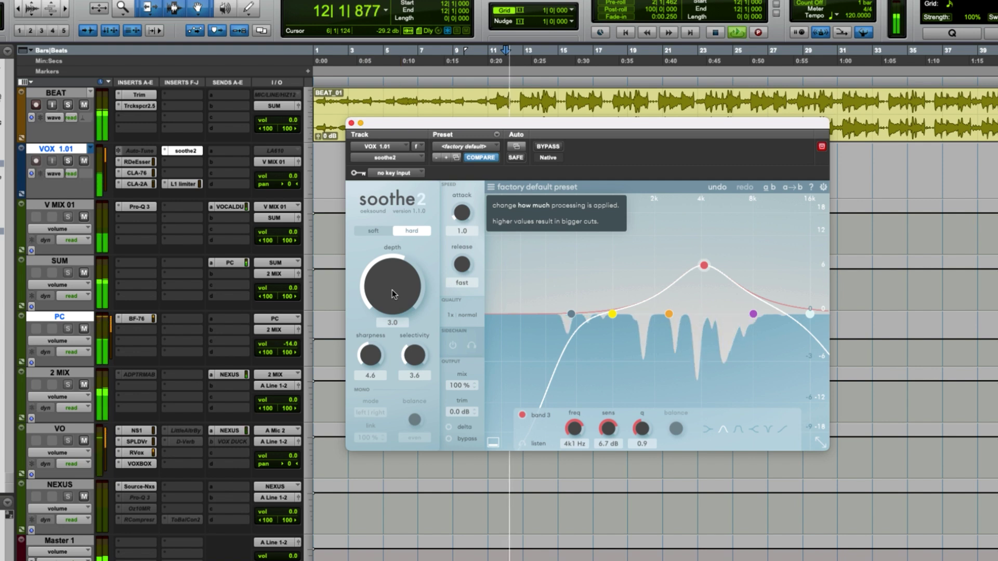
mouse_move(392, 292)
mouse_down()
mouse_move(416, 229)
mouse_move(400, 299)
mouse_up()
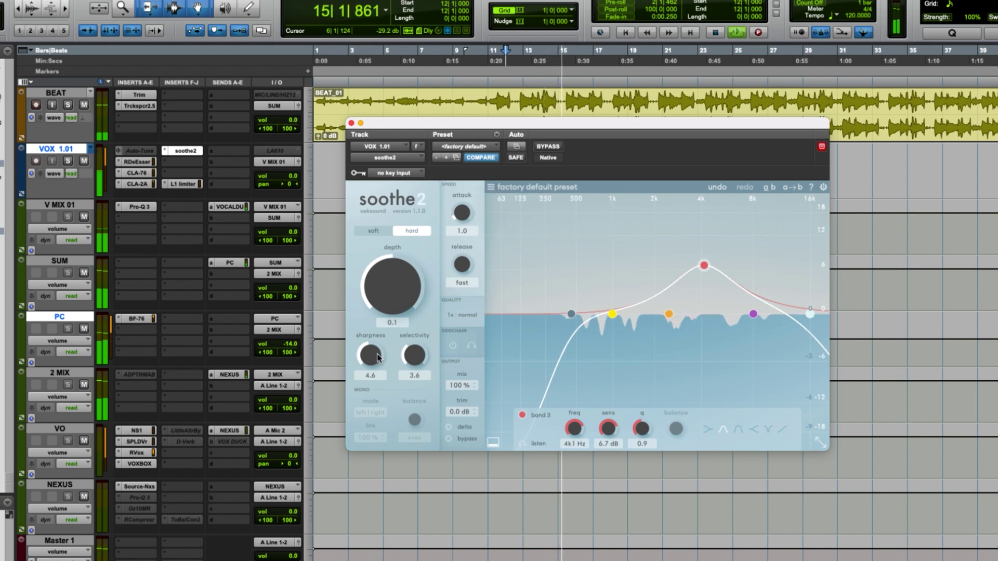
key(space)
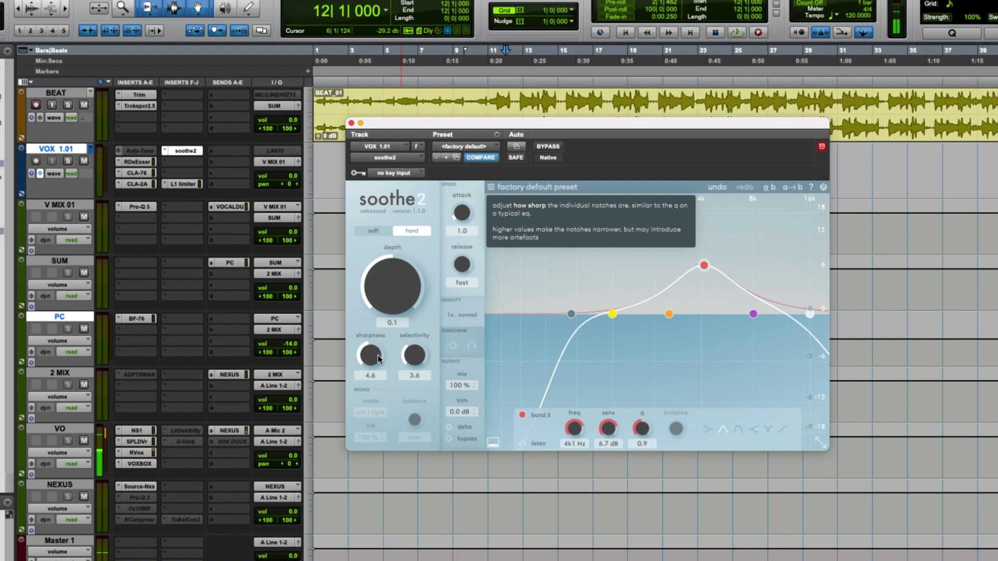
- Adjust the soothe2 sharpness to 5.0 and selectivity to 3.8 during playback, and stop playback
key(space)
drag(378, 358, 390, 325)
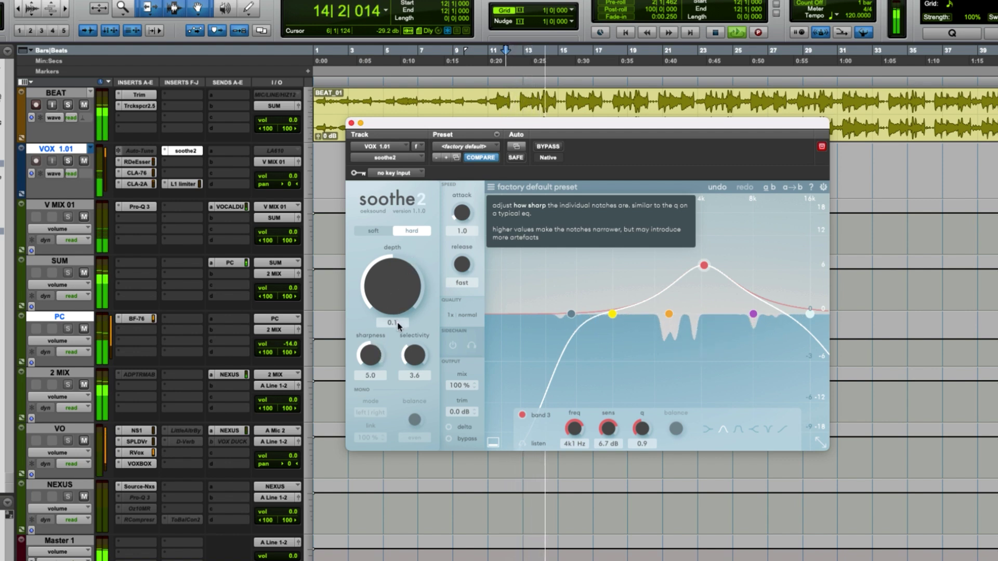
key(space)
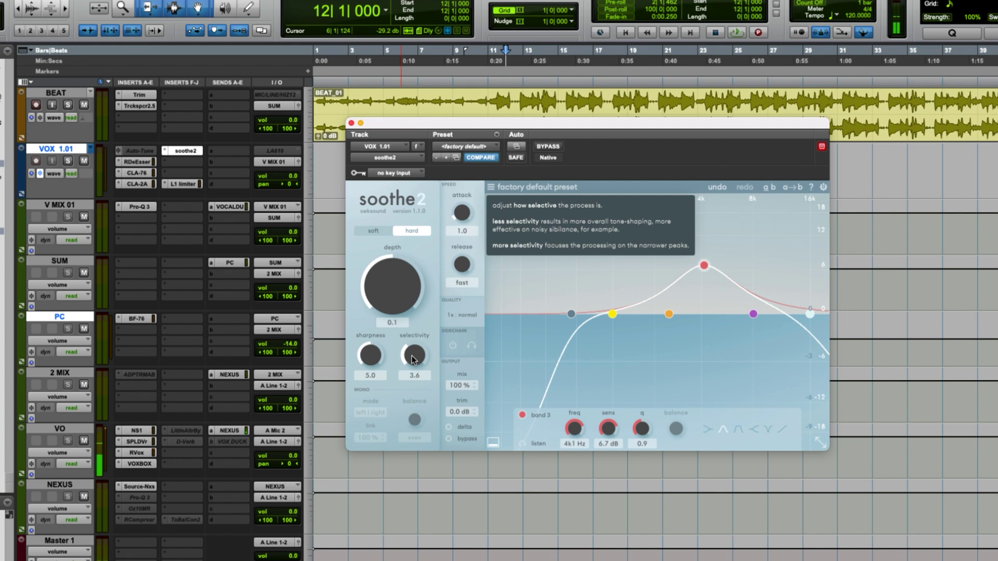
key(space)
drag(411, 355, 449, 327)
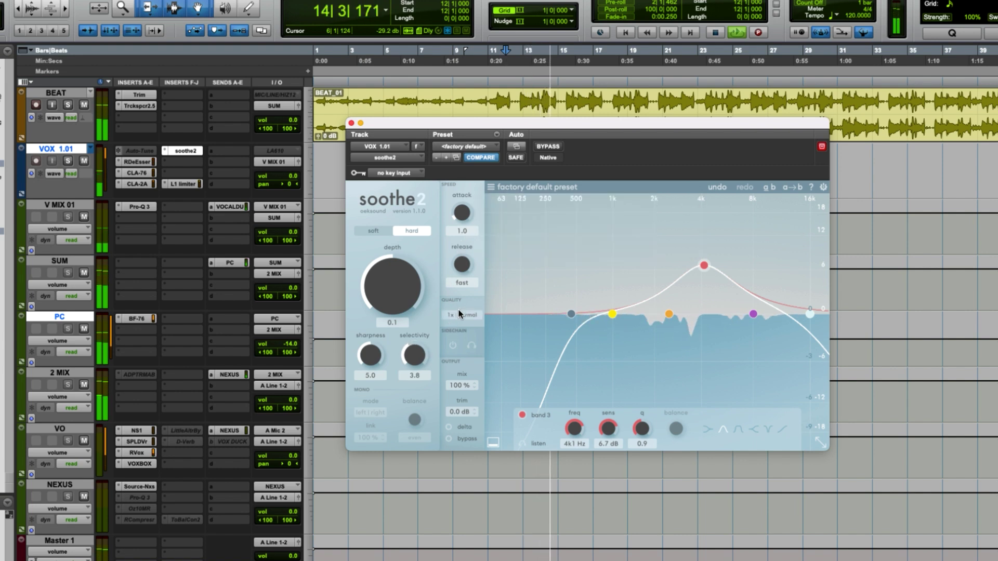
key(space)
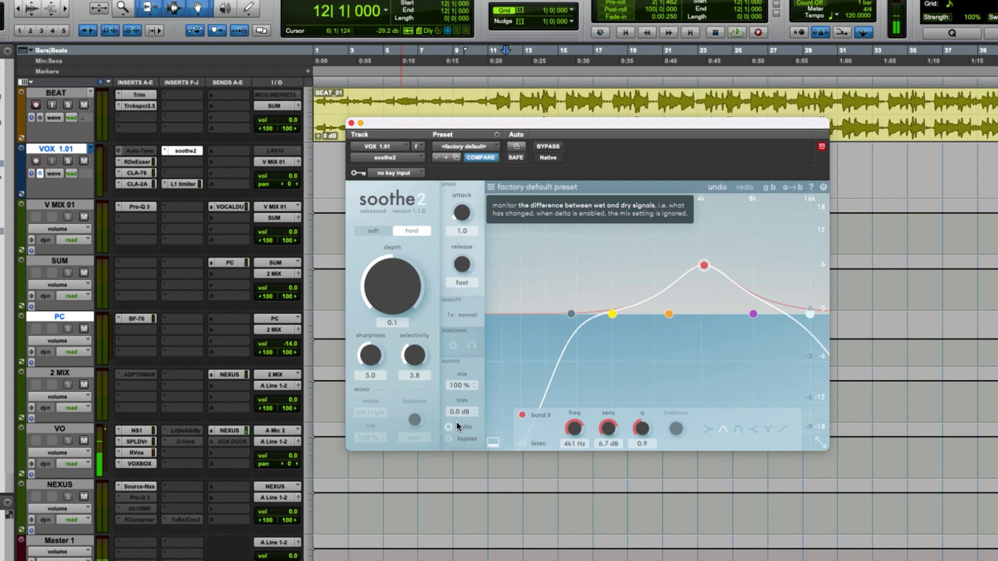
- Audition the signal soothe2 removes by switching delta monitoring on and off during playback, and stop playback
key(space)
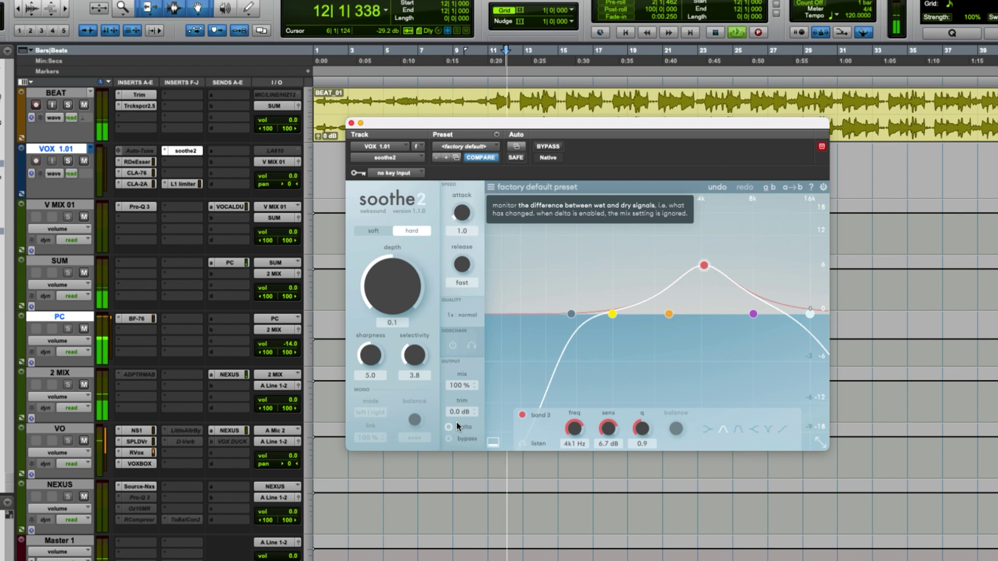
click(456, 423)
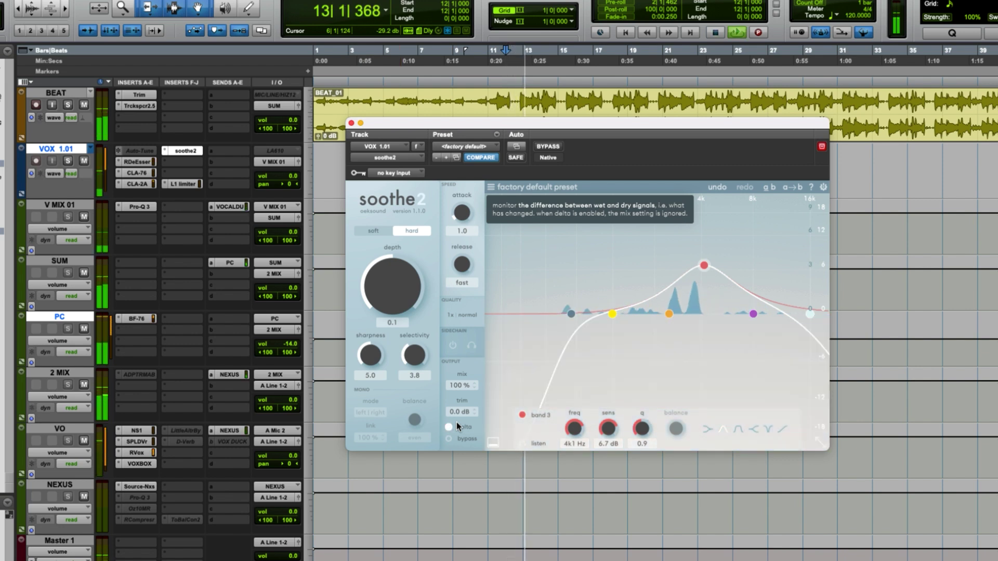
click(457, 423)
key(space)
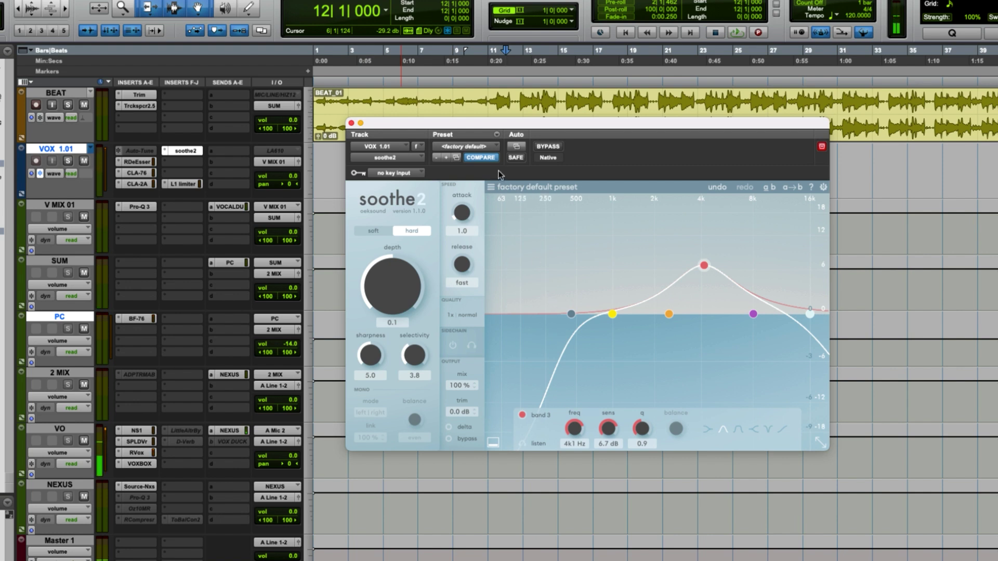
- Restore soothe2's factory default settings and reduce its mix to 50 % during playback
click(529, 192)
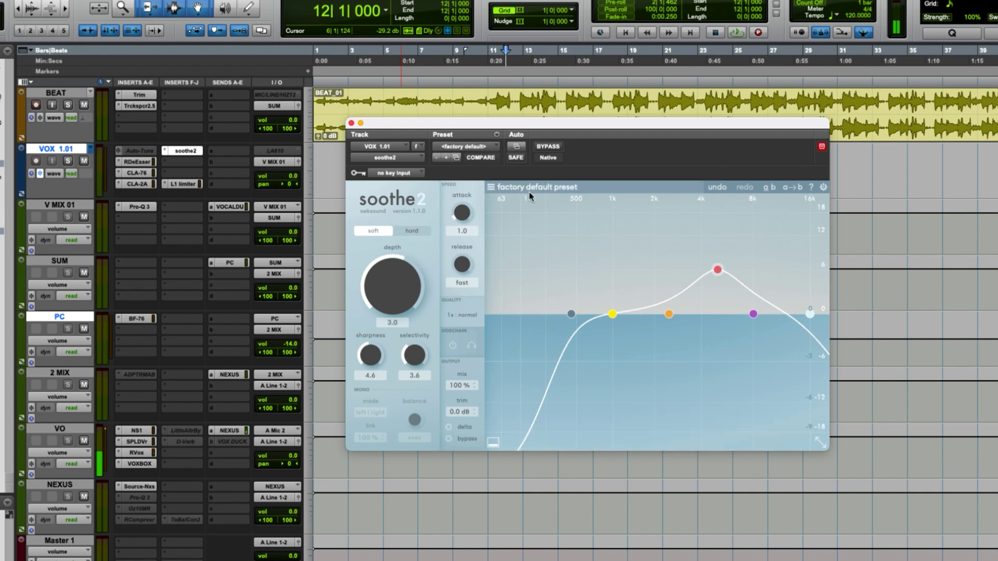
mouse_move(462, 385)
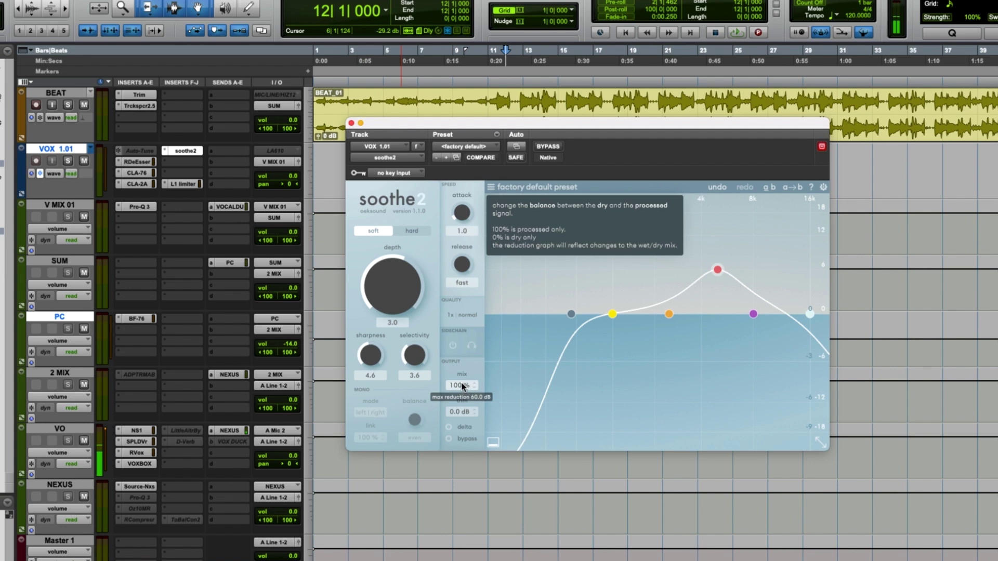
key(space)
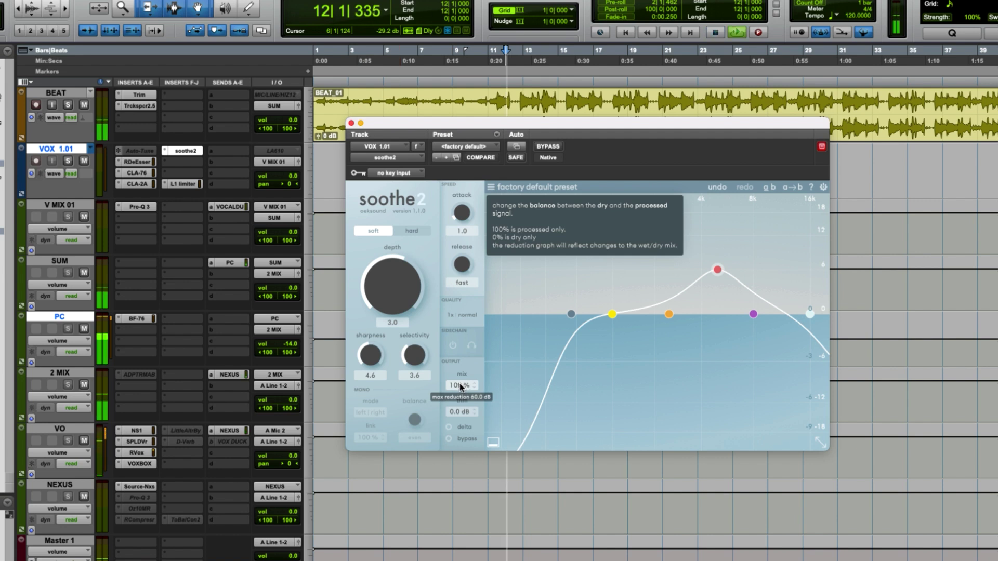
drag(460, 383, 447, 477)
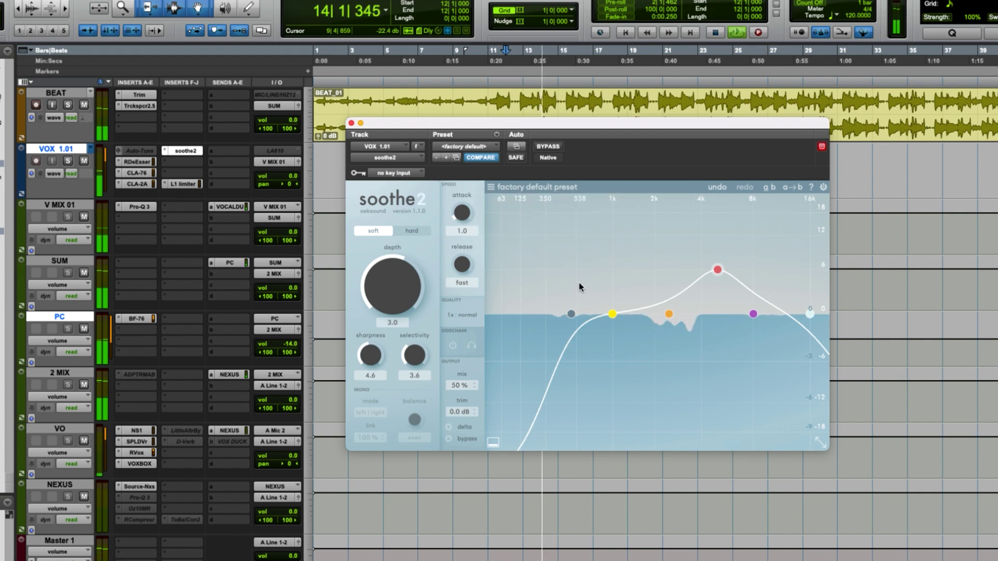
- Compare the vocal with soothe2 bypassed and active during playback, and stop playback
click(548, 147)
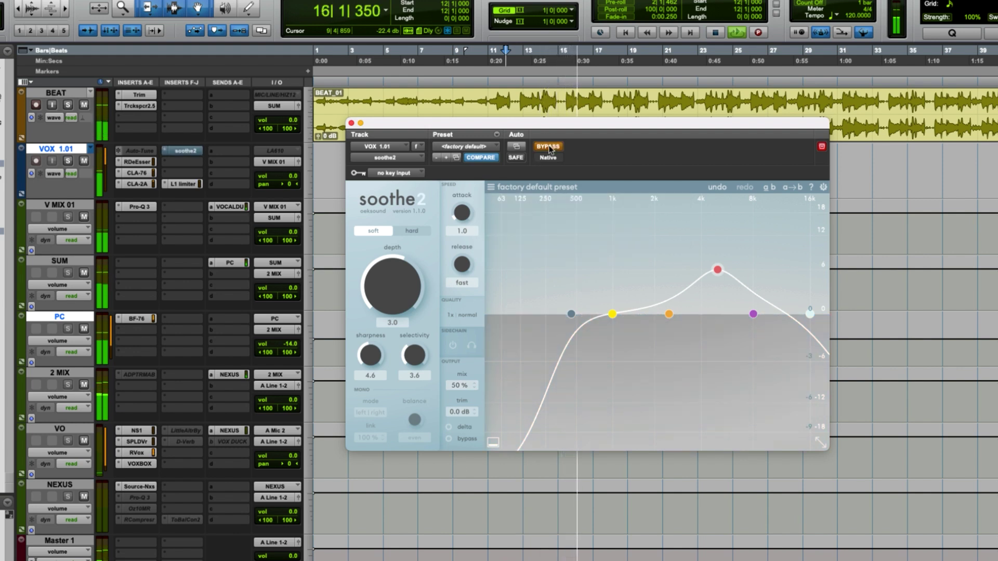
click(548, 148)
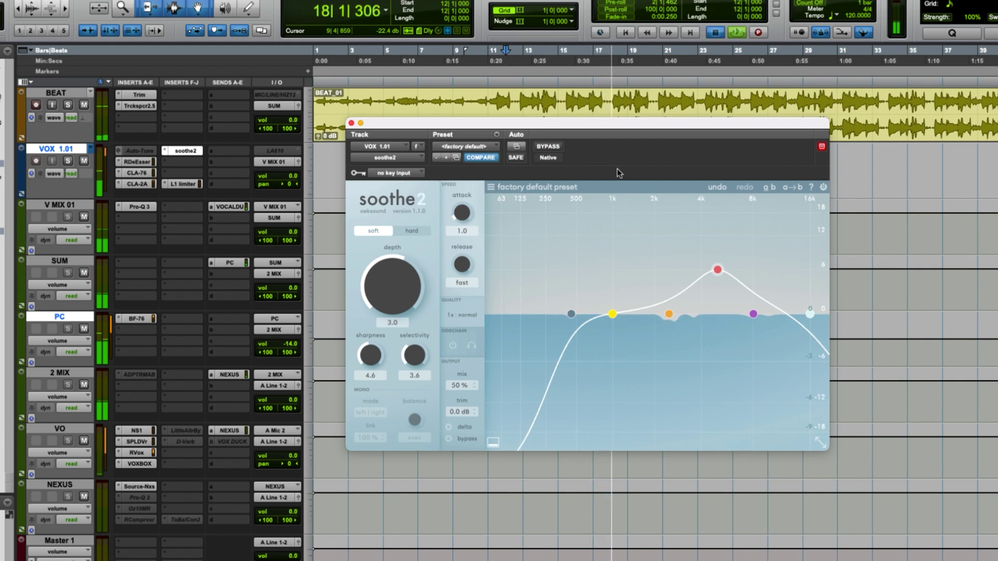
key(space)
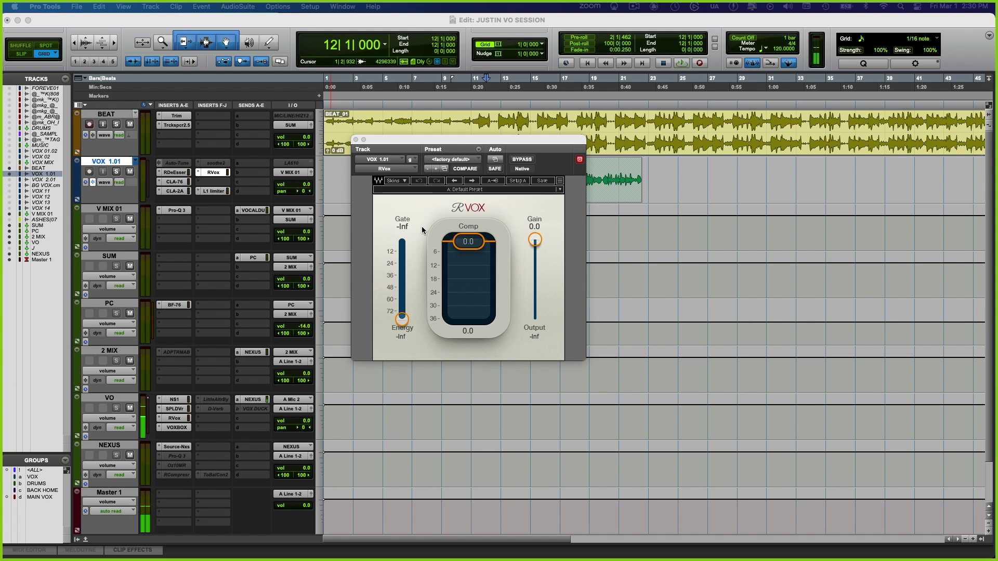
- Remove the C1 gate insert from VOX 1.01, show the RVox plug-in again, and set its gate to -46.7
drag(468, 242, 468, 243)
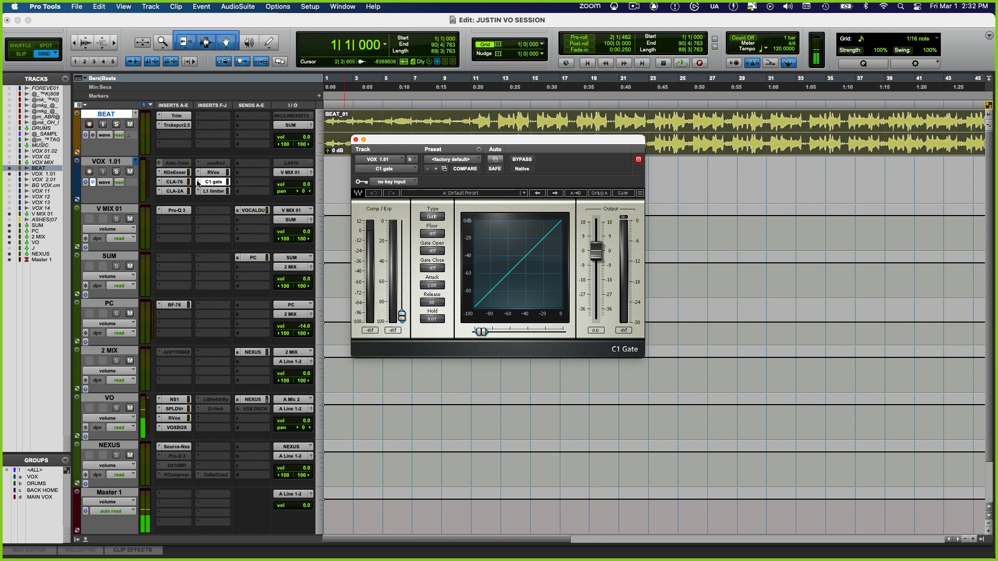
click(237, 164)
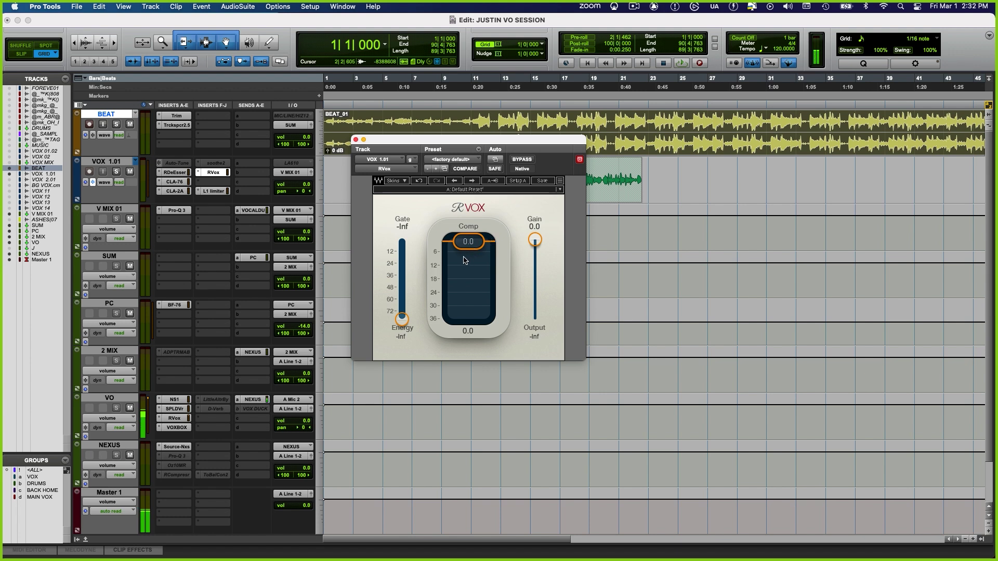
drag(404, 318, 402, 286)
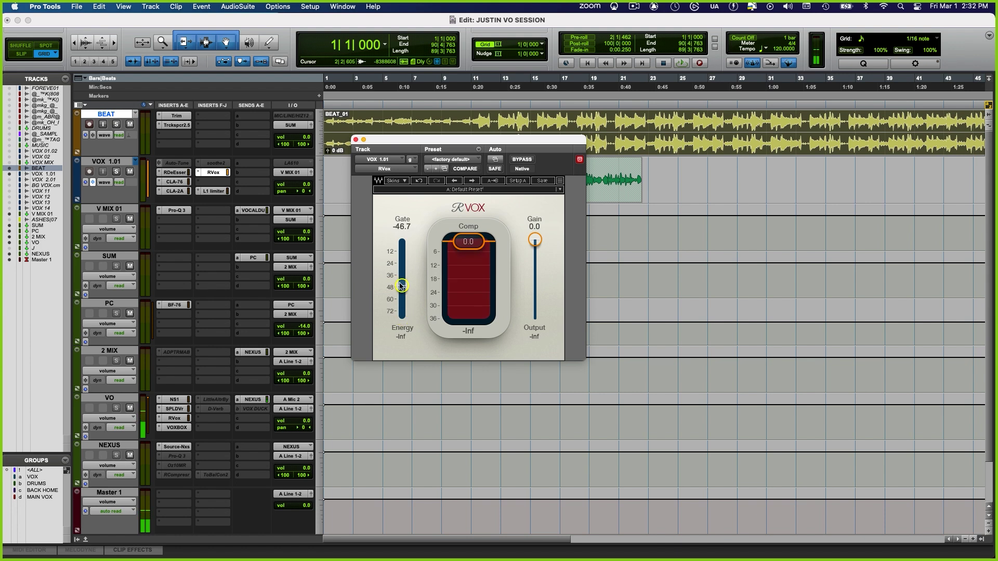
- Raise the RVox gate to -35.0 while playing from bar 13, audition the vocal's ending from bar 20, and stop playback
click(501, 78)
key(space)
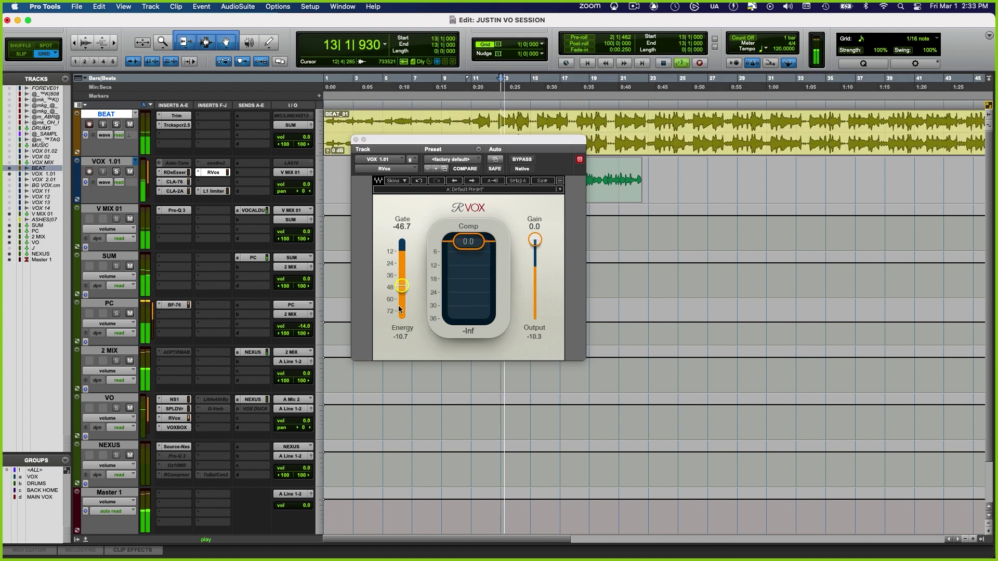
drag(402, 278, 401, 274)
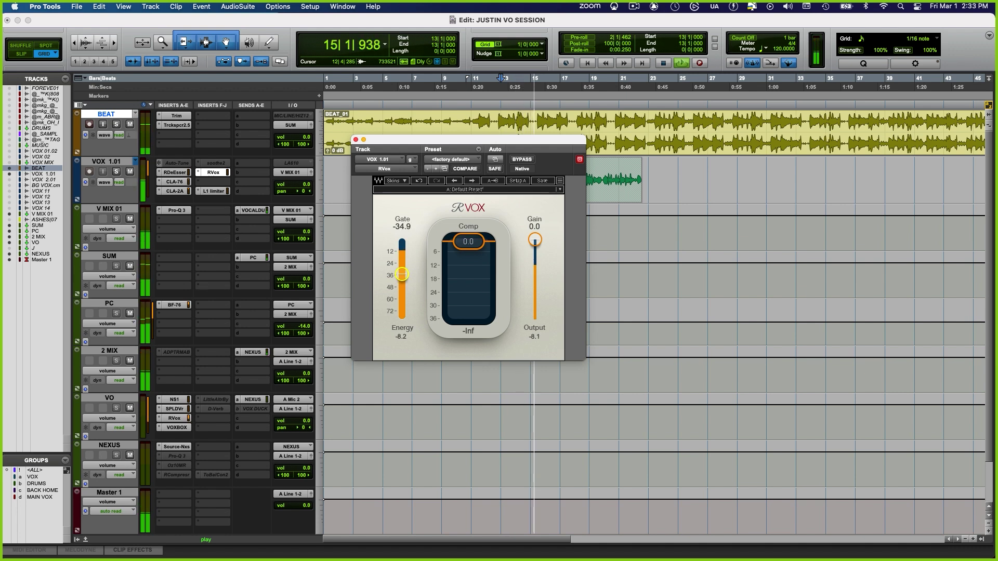
click(613, 180)
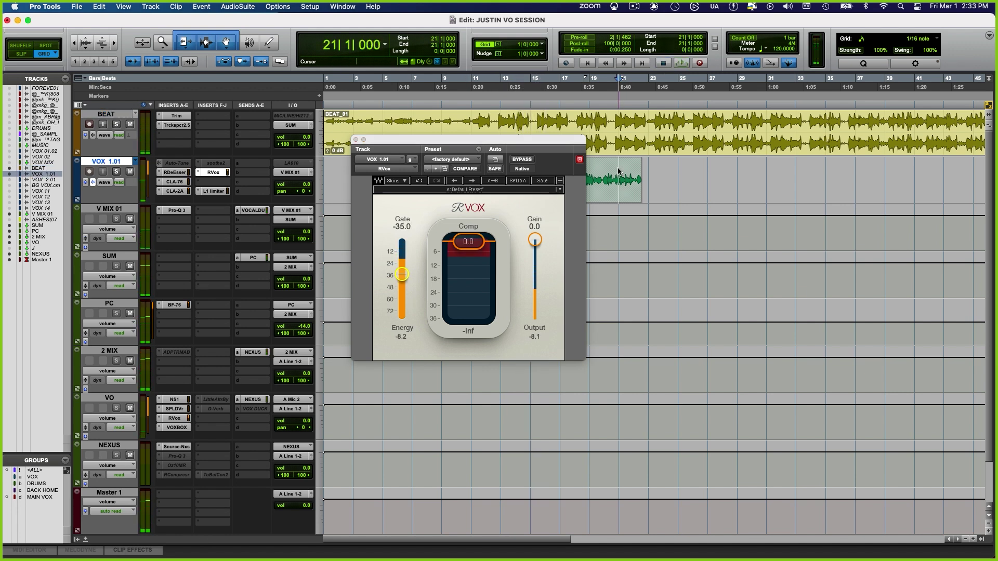
click(460, 240)
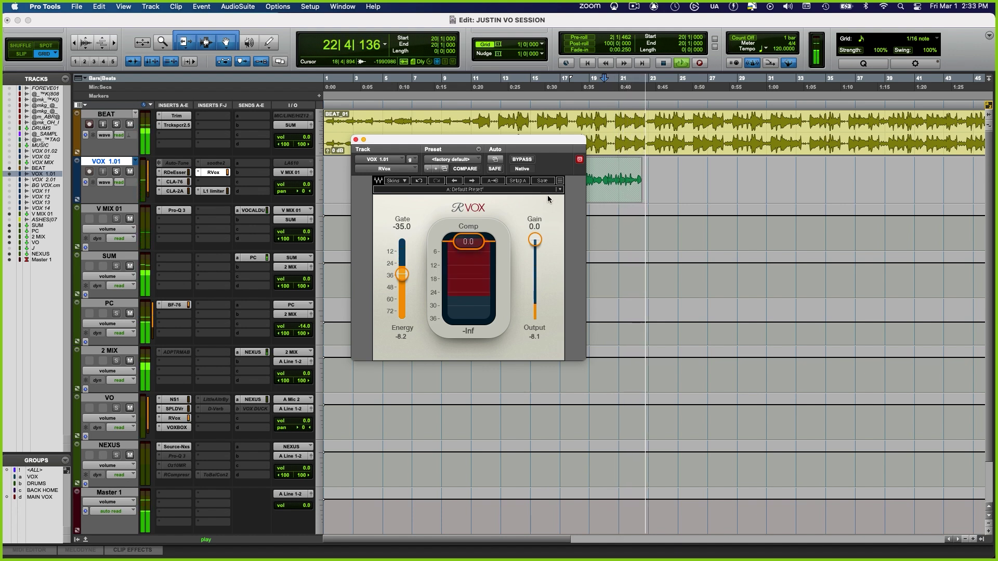
key(space)
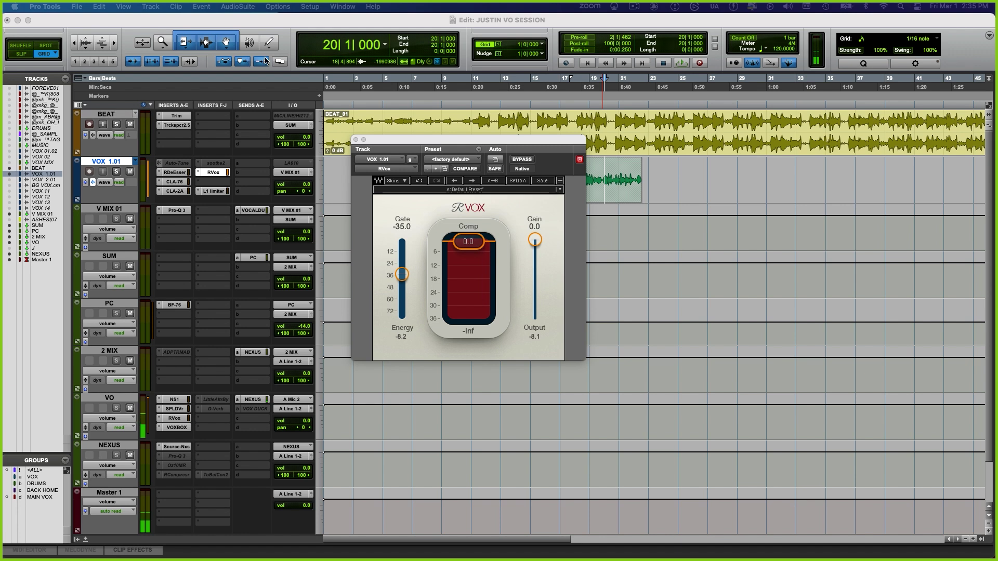
- Try the RVox gate at -2.8, set it to -30.0, and audition the end of the vocal from bar 20
key(space)
drag(402, 267, 396, 246)
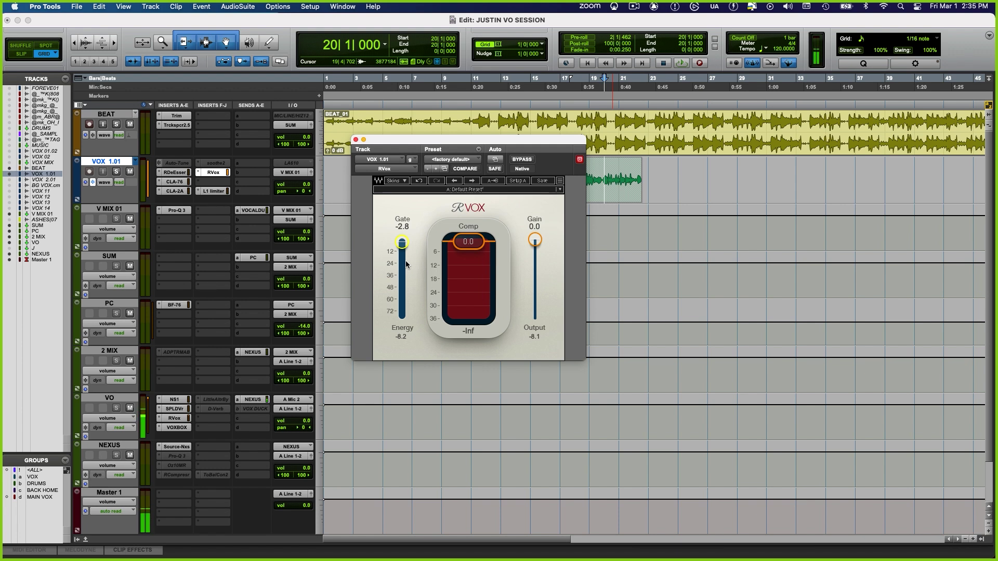
drag(402, 242, 402, 269)
key(space)
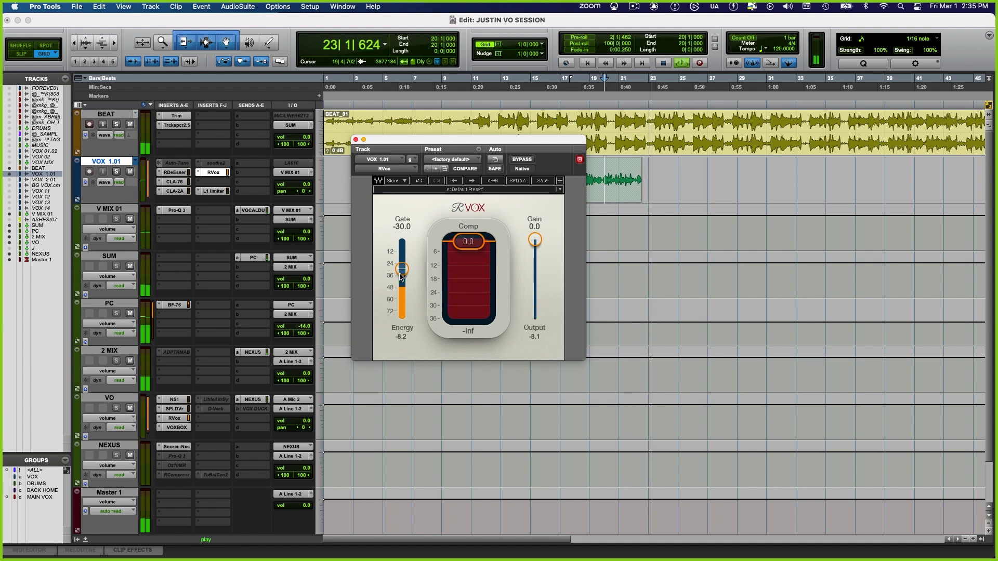
key(space)
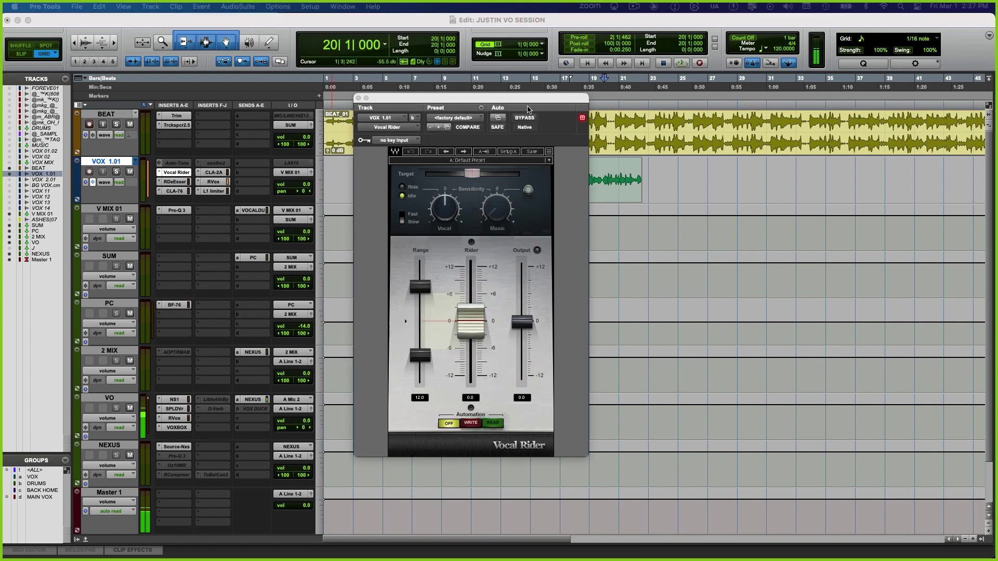
- Move the Vocal Rider window aside, start playback from bar 12, and raise the rider's vocal sensitivity
drag(527, 109, 555, 202)
click(495, 129)
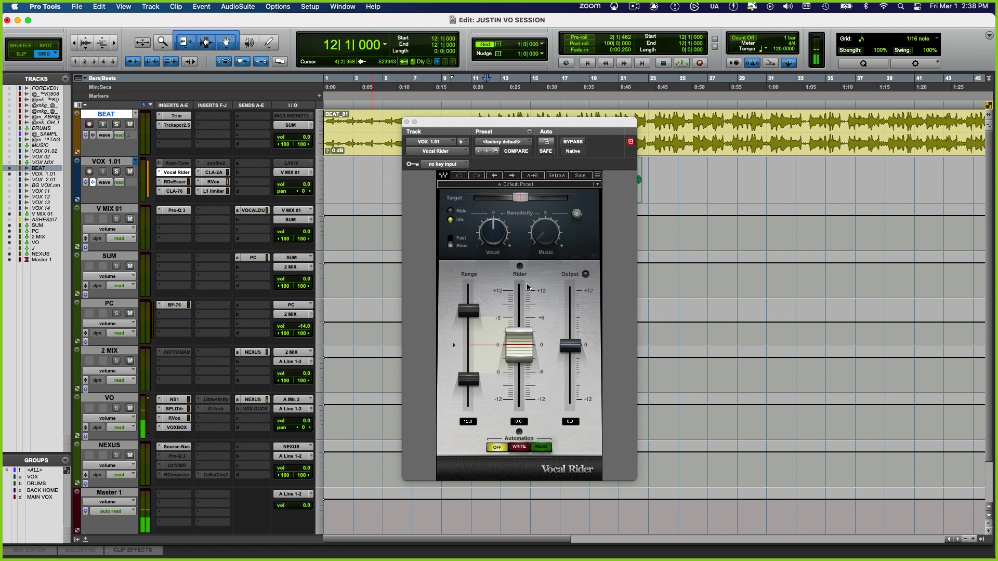
click(587, 255)
key(space)
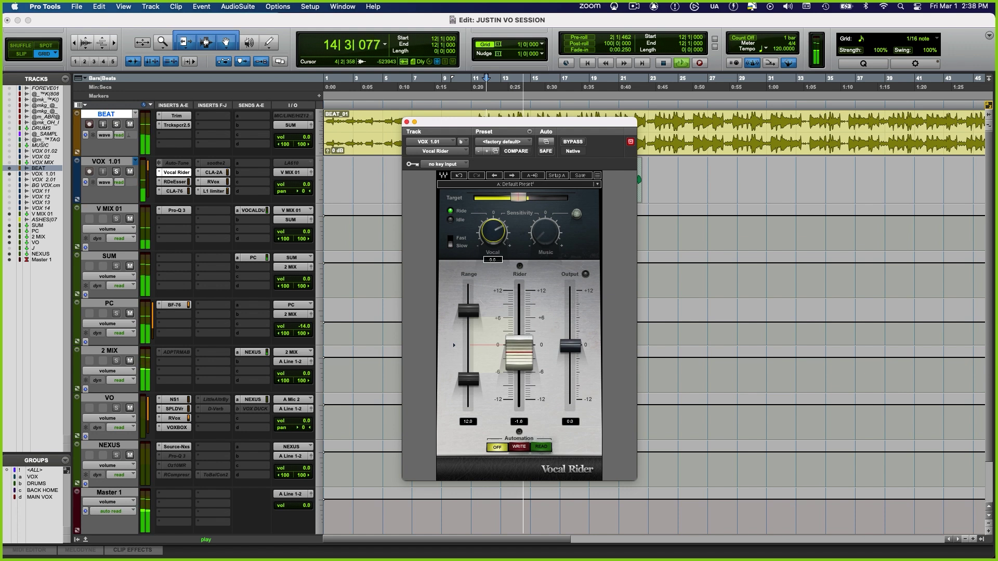
click(451, 242)
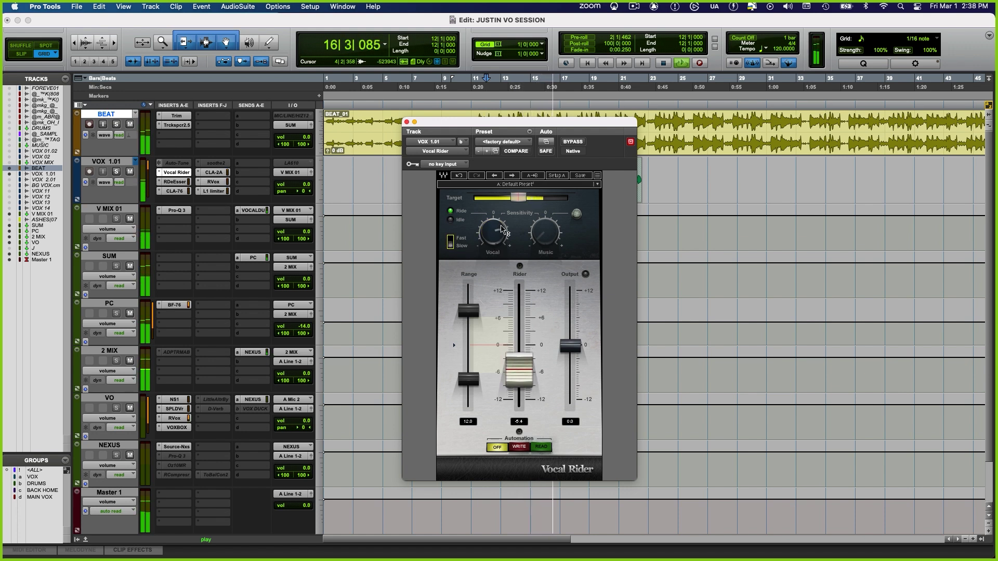
- Set Vocal Rider's output to 0.8 and its target to about -23.1 during playback, and stop playback
drag(576, 348, 578, 345)
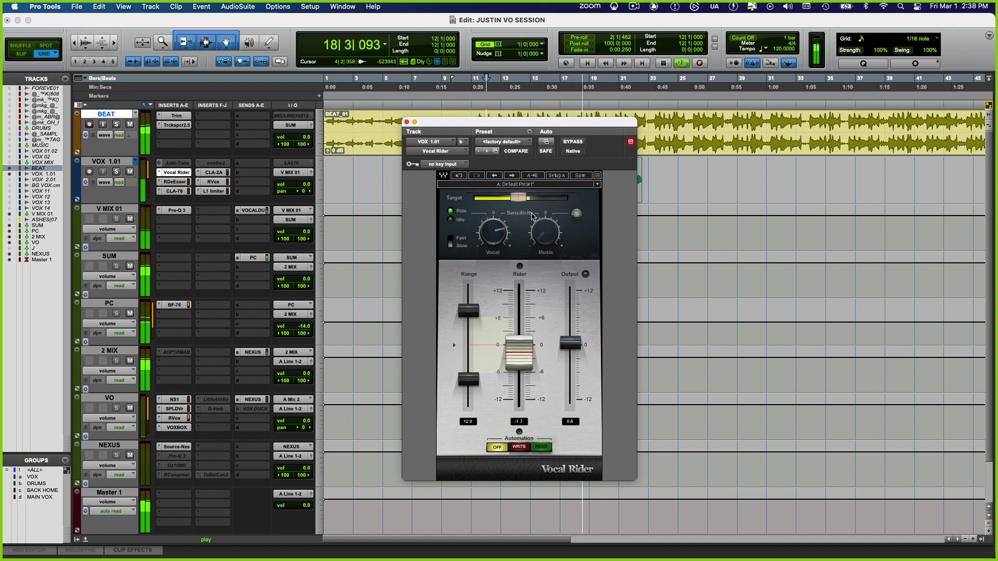
mouse_move(518, 198)
drag(518, 198, 515, 197)
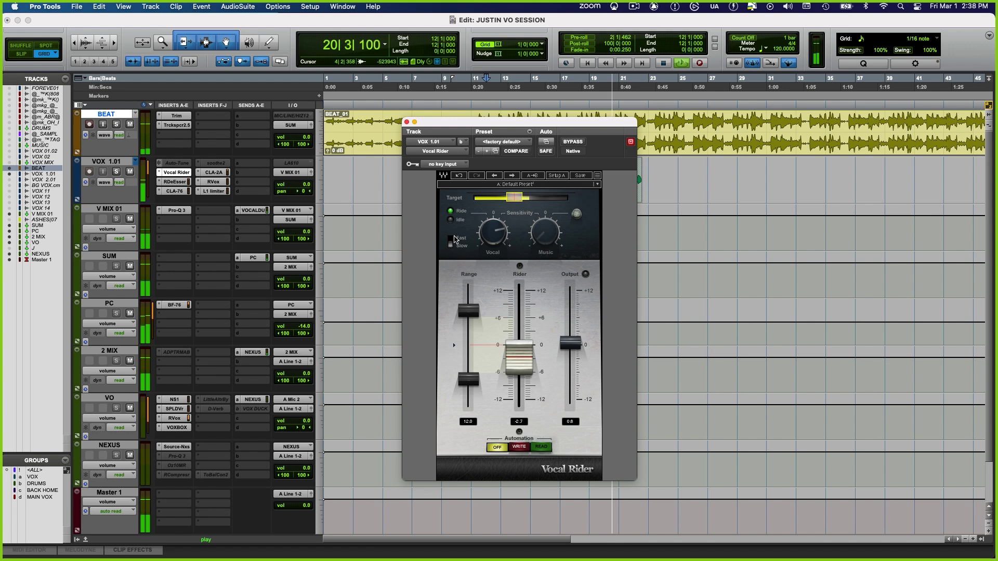
drag(514, 197, 516, 197)
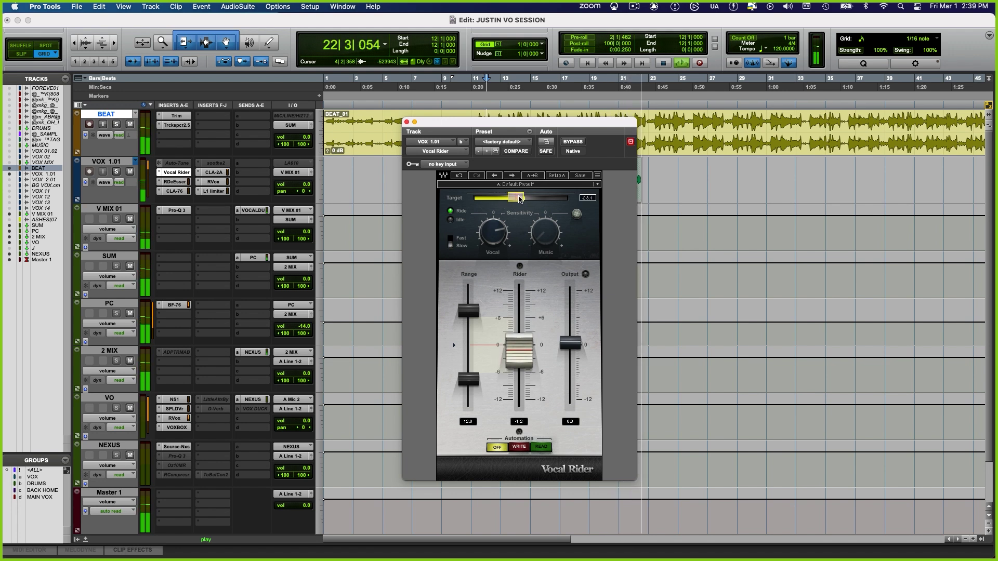
key(space)
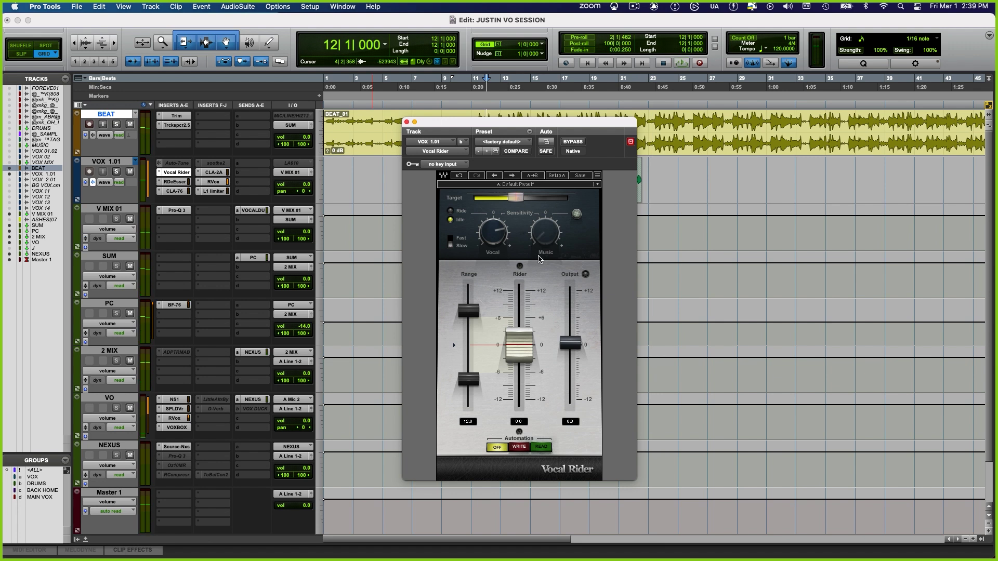
- Narrow Vocal Rider's range to about 4.6 and reset its output to 0.0 during playback, and stop playback
key(space)
drag(468, 311, 467, 358)
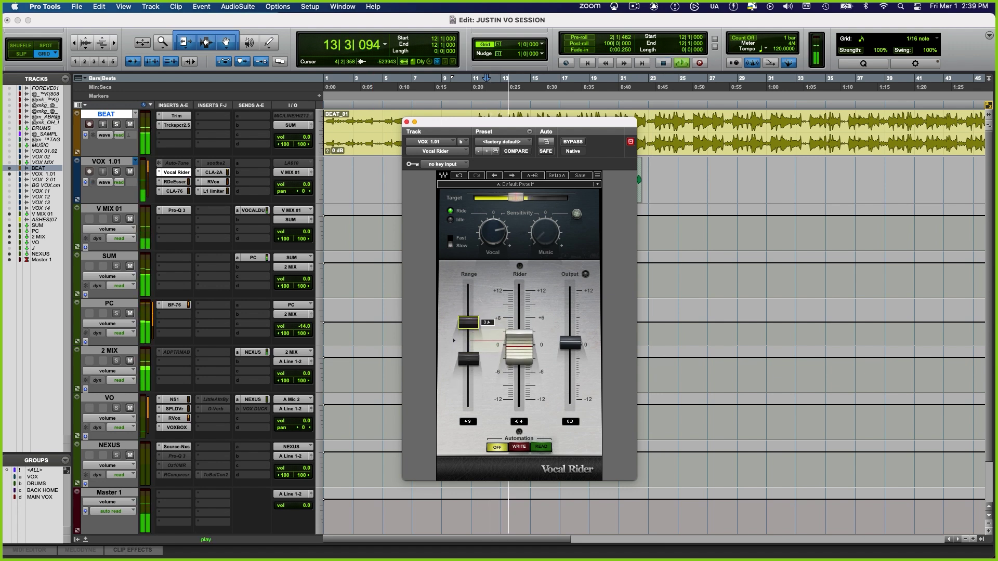
alt+click(578, 346)
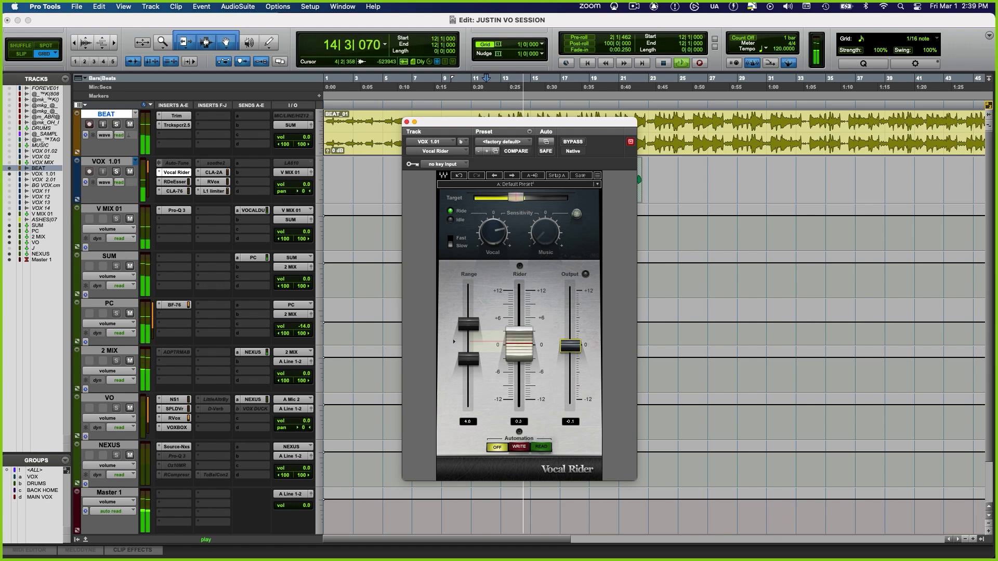
click(469, 324)
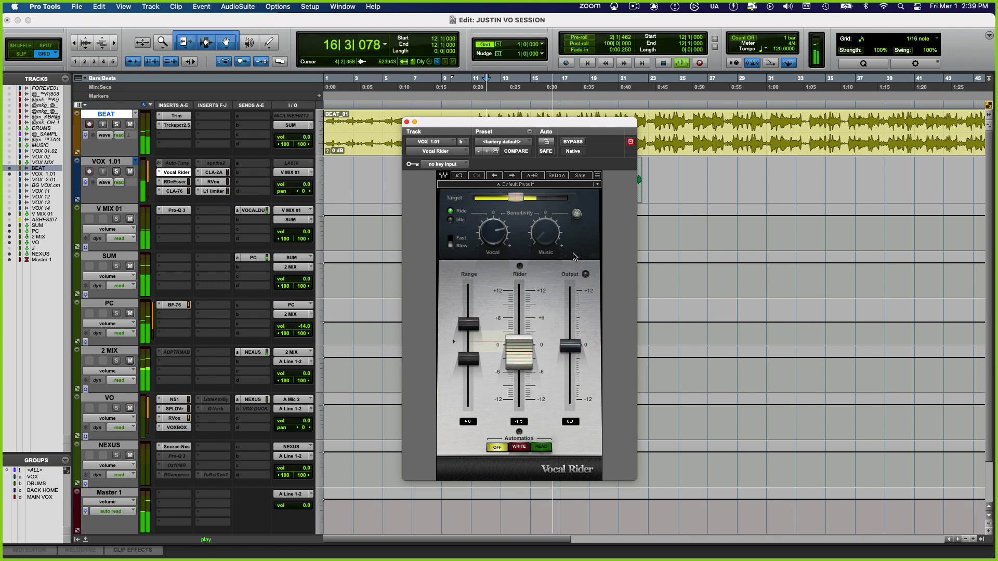
click(566, 240)
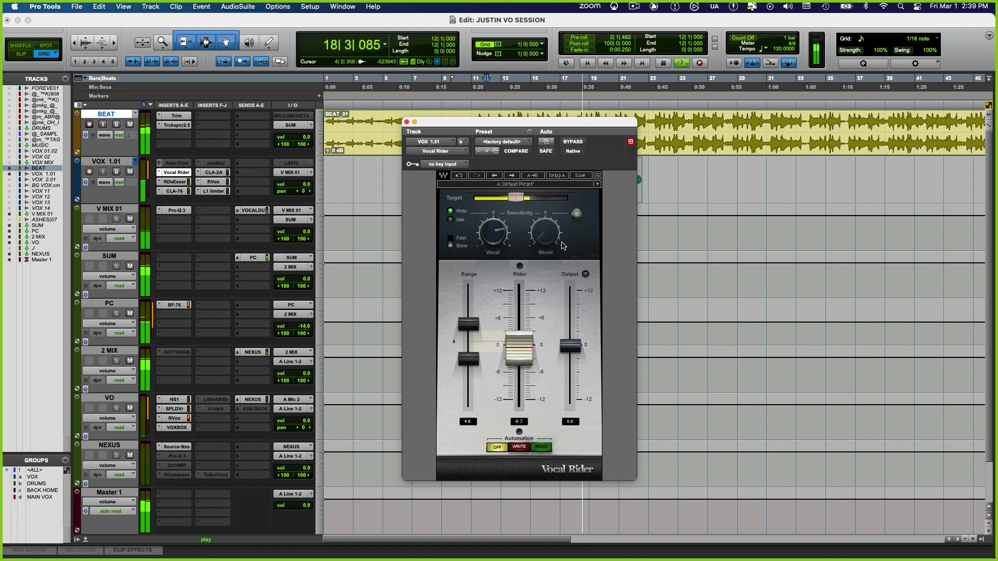
key(space)
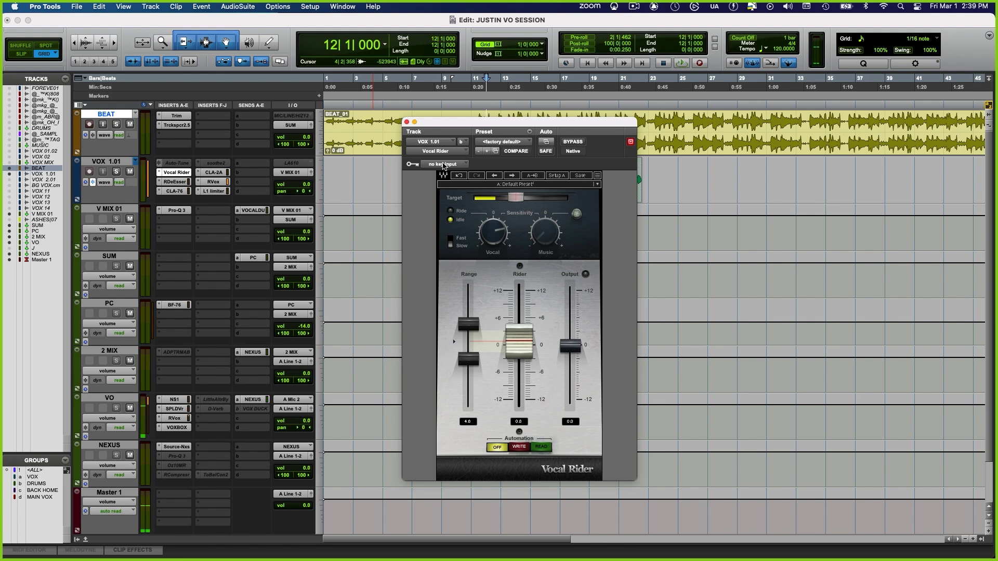
- Look through the bus choices for Vocal Rider's sidechain key input without assigning one, and close the plug-in window
click(443, 164)
mouse_move(453, 174)
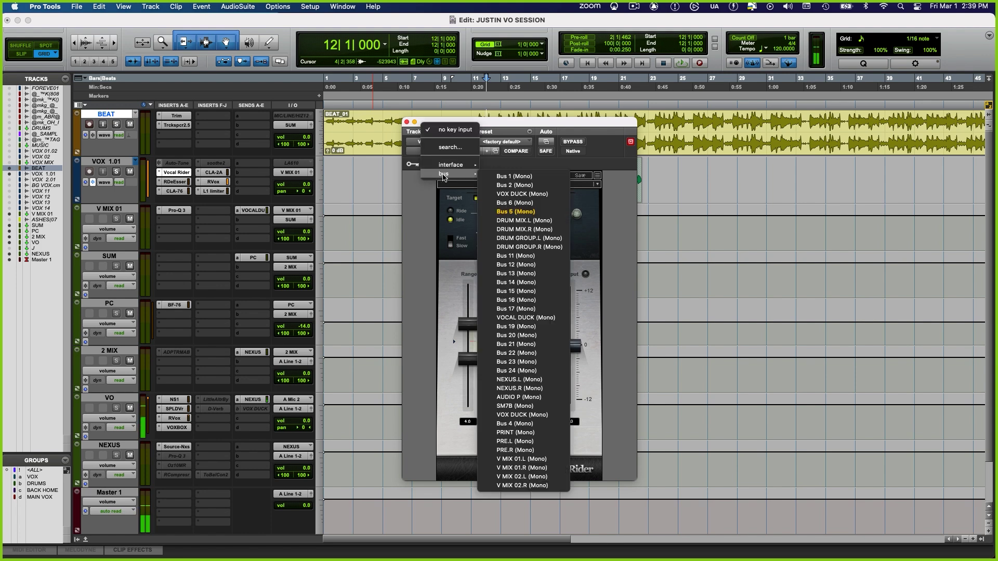
click(468, 194)
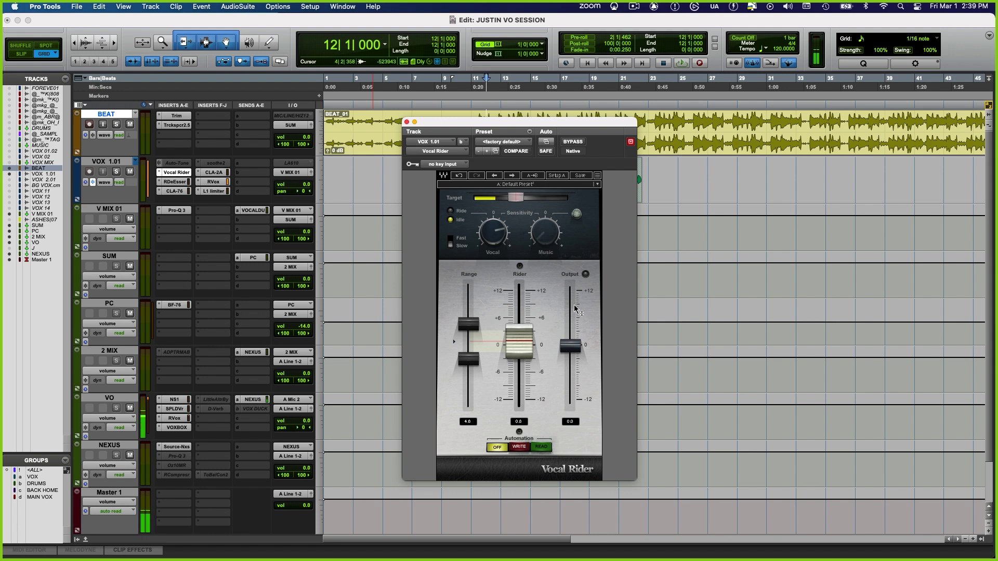
click(406, 122)
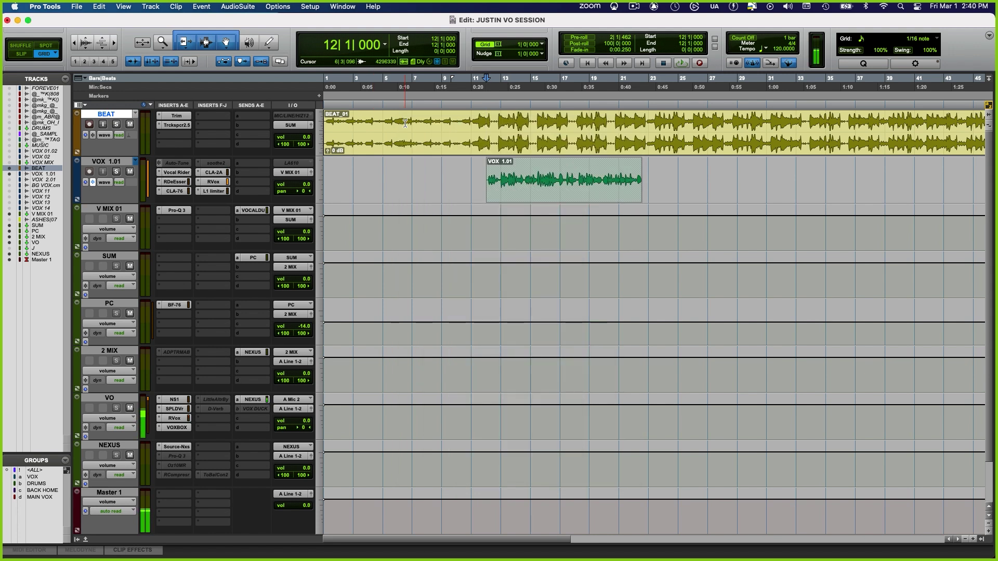